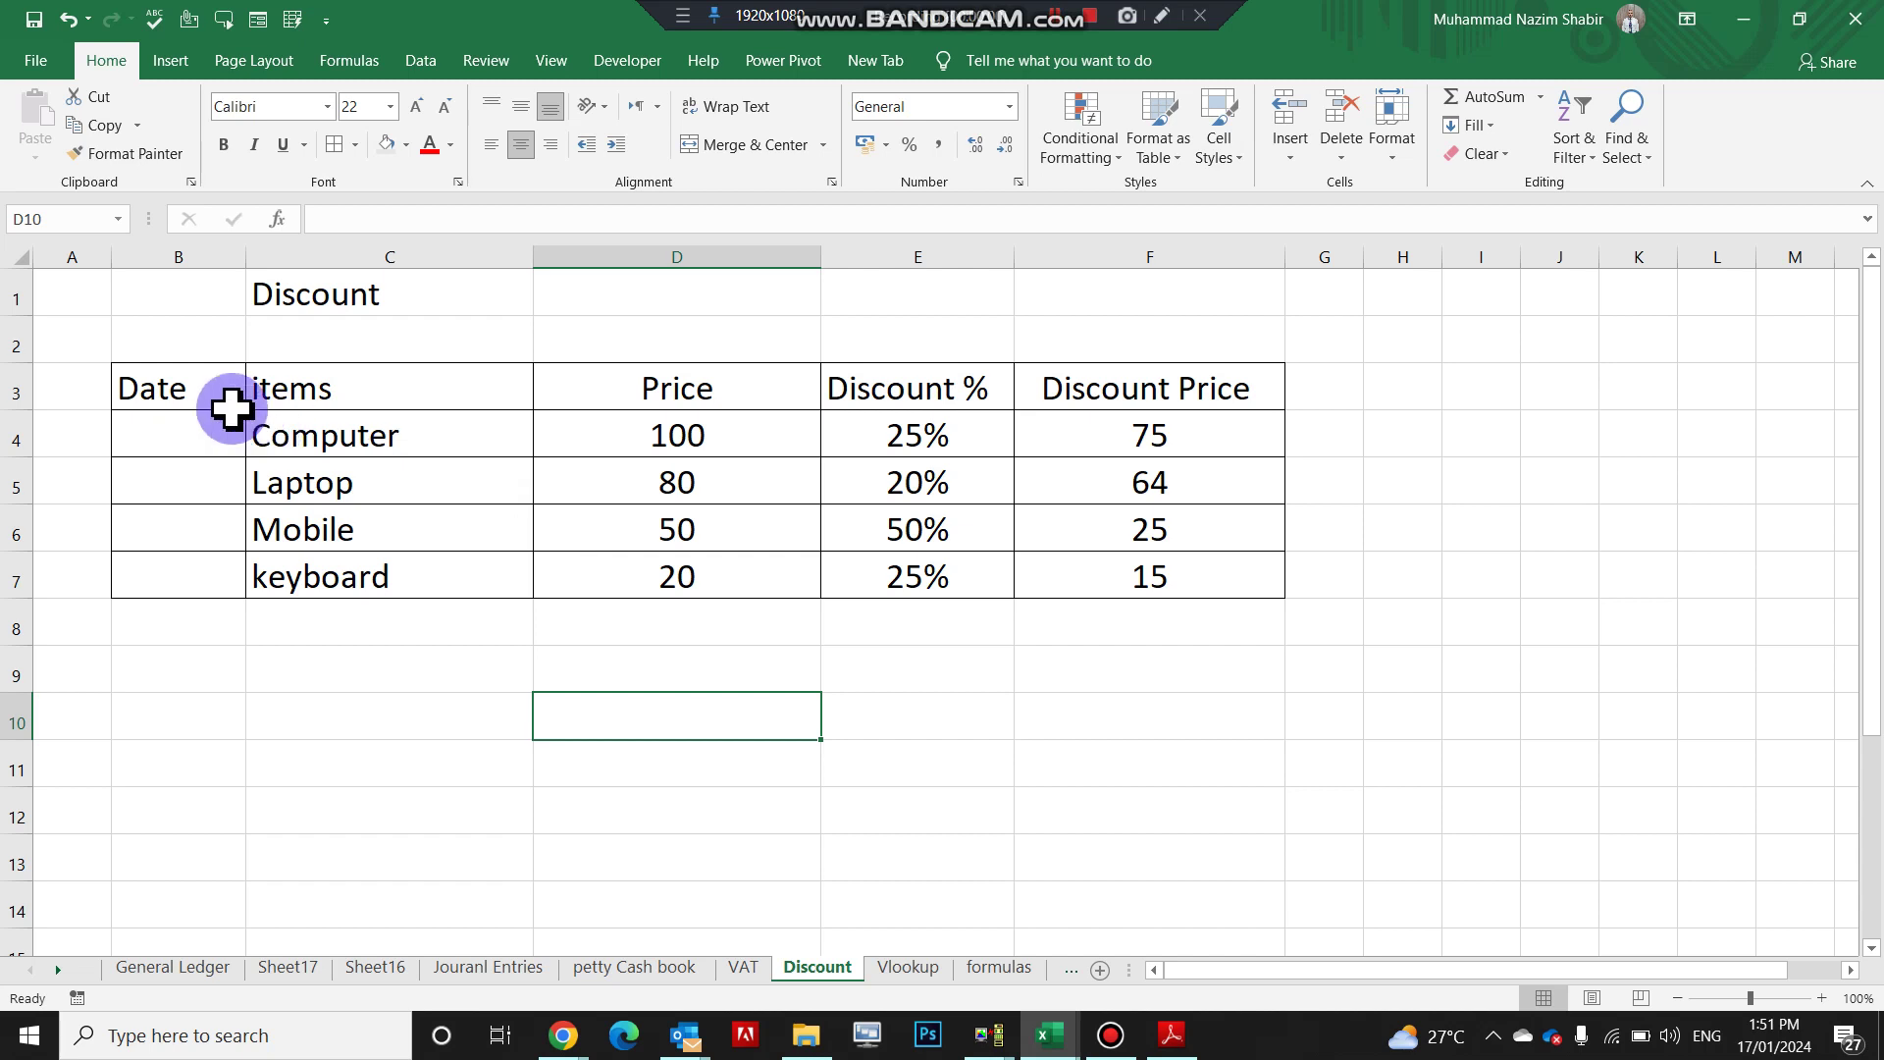
# Clear the old Discount % and Discount Price values in E4:F7.
pyautogui.click(432, 441)
pyautogui.click(643, 444)
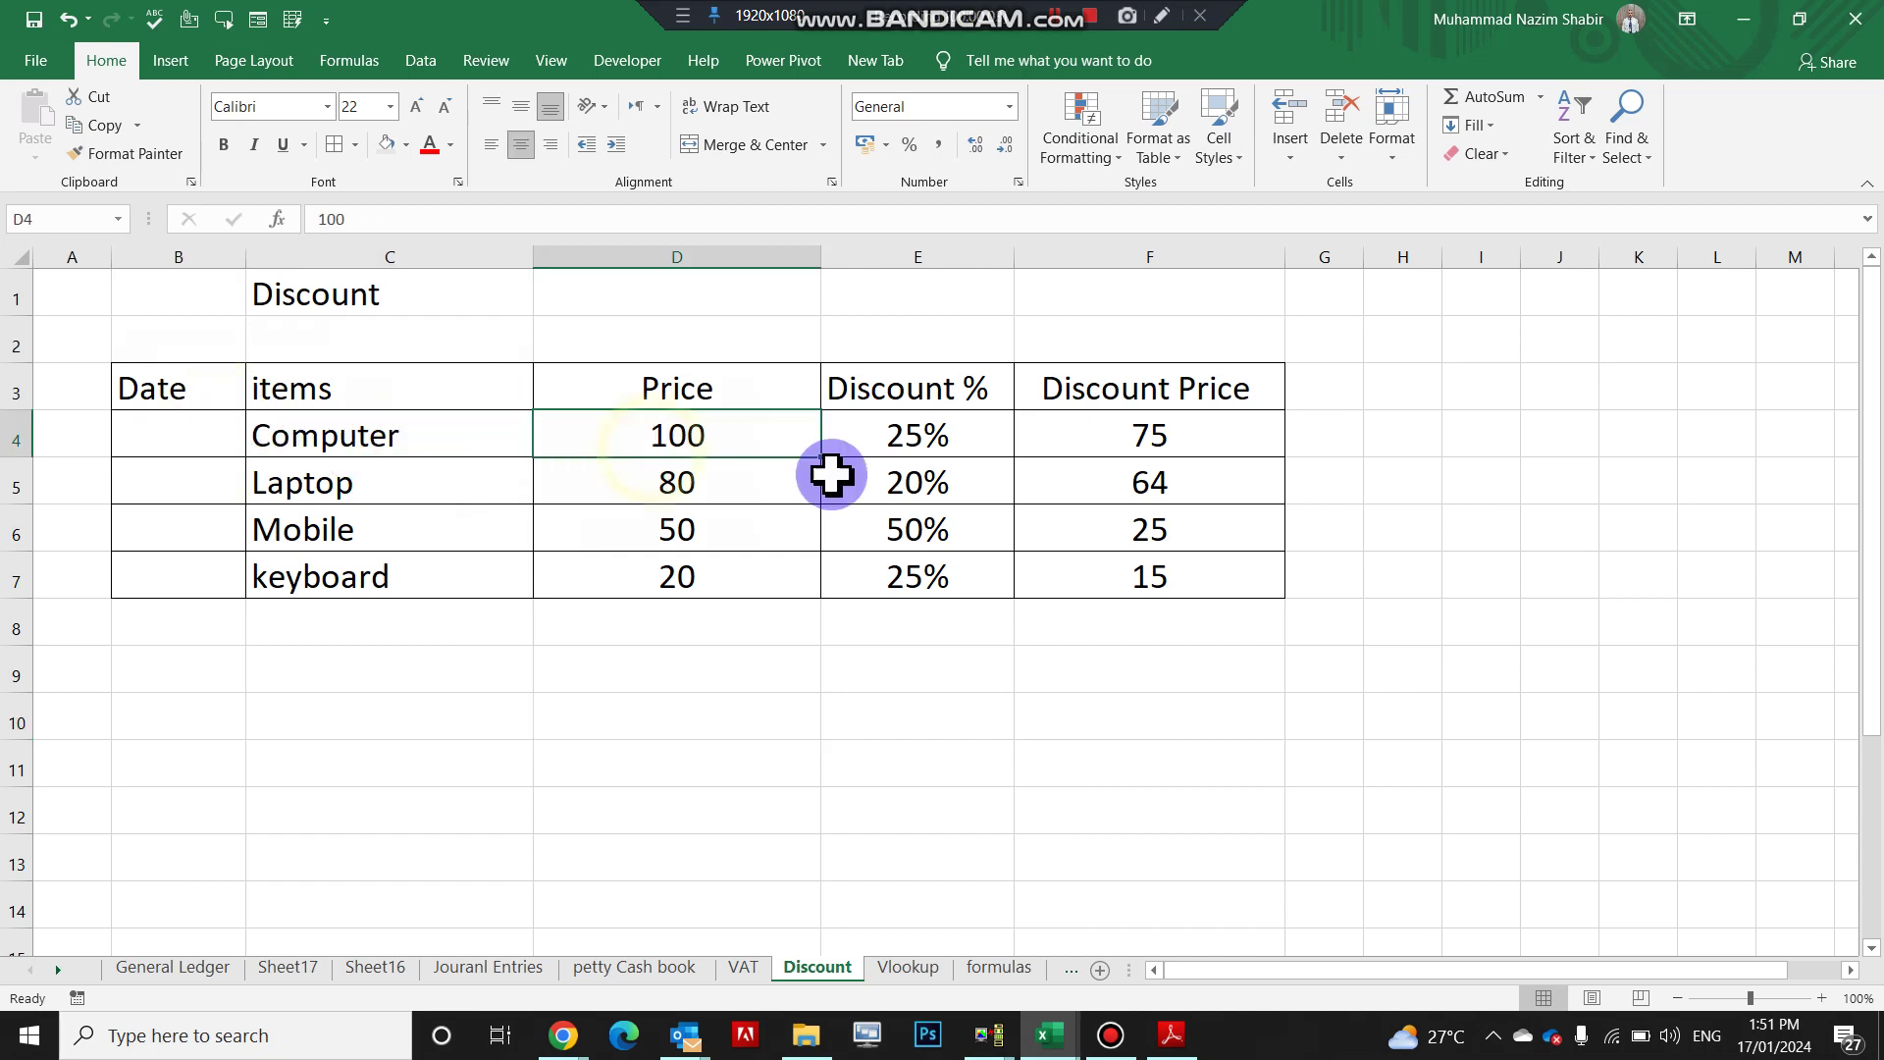
pyautogui.click(947, 449)
pyautogui.moveTo(940, 441)
pyautogui.mouseDown()
pyautogui.moveTo(1128, 504)
pyautogui.moveTo(1171, 592)
pyautogui.mouseUp()
pyautogui.press('Delete')
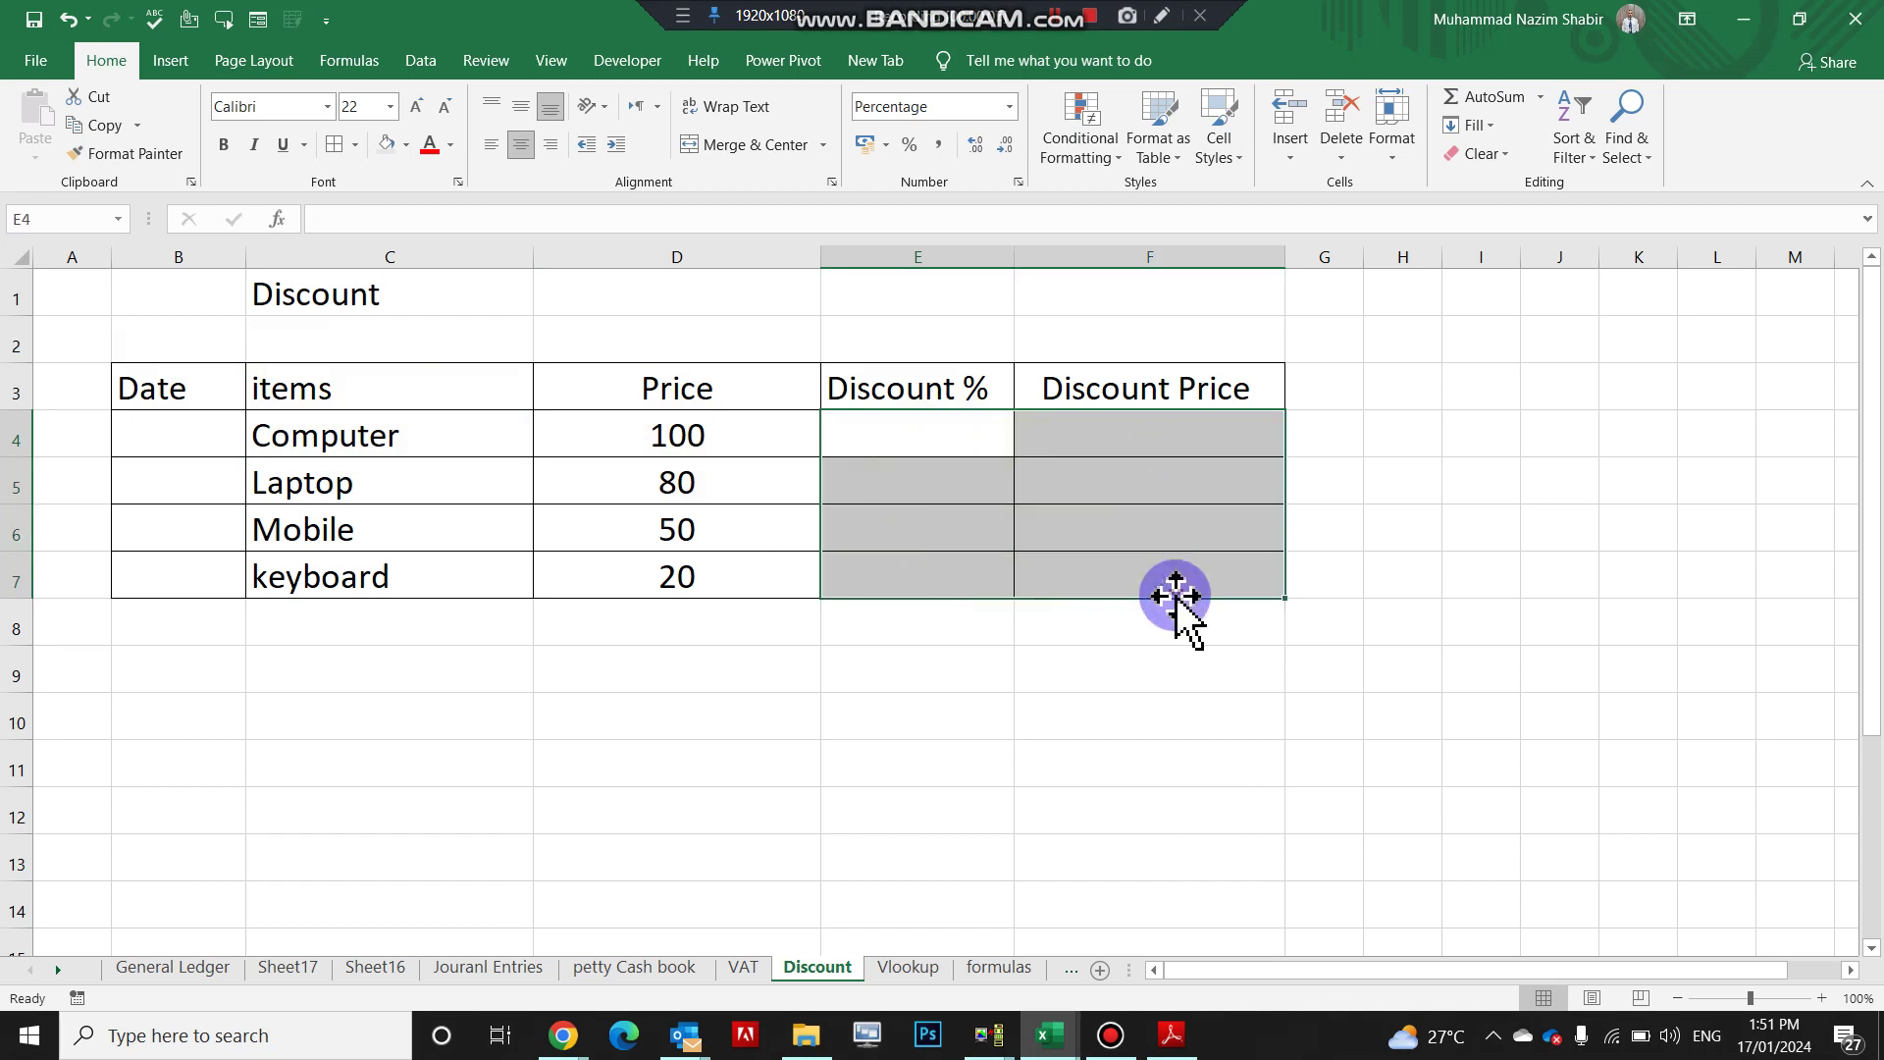
# Review the remaining item names and select the first Date cell, B4.
pyautogui.click(874, 442)
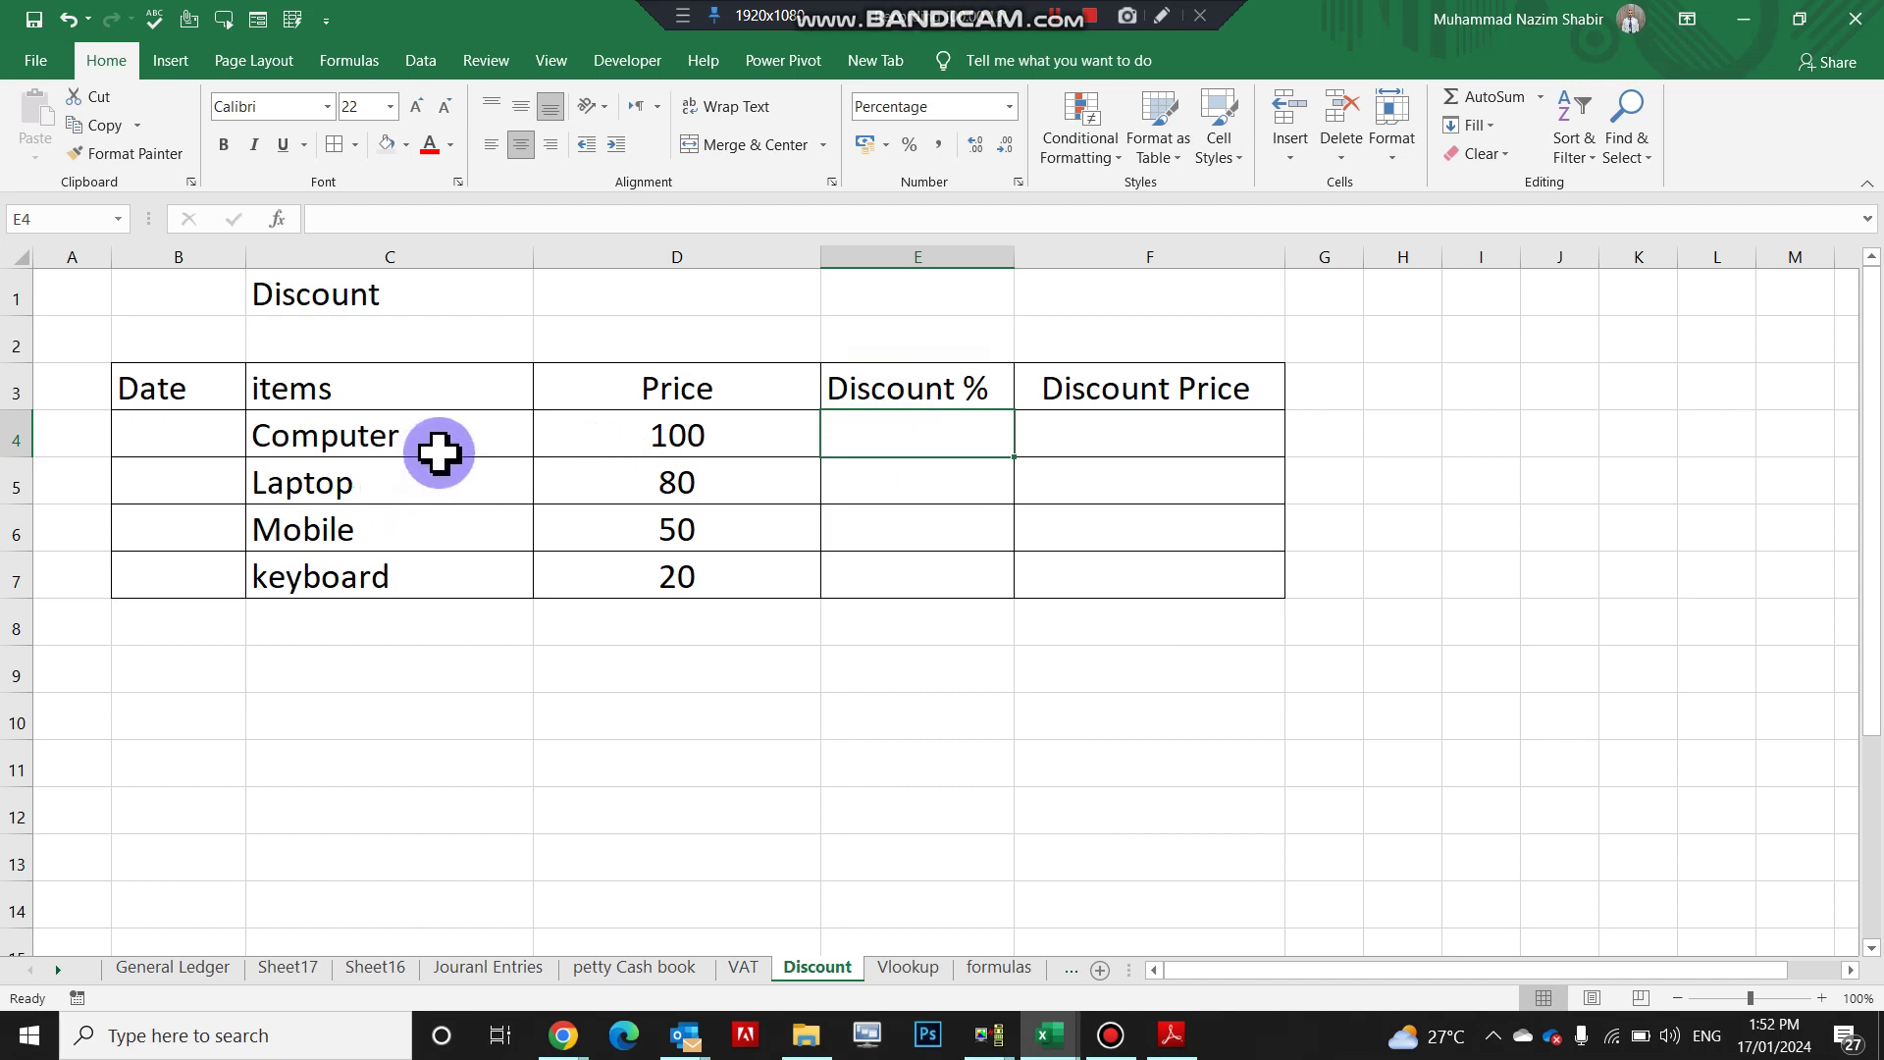
pyautogui.click(442, 486)
pyautogui.click(449, 540)
pyautogui.click(452, 574)
pyautogui.click(459, 443)
pyautogui.click(216, 450)
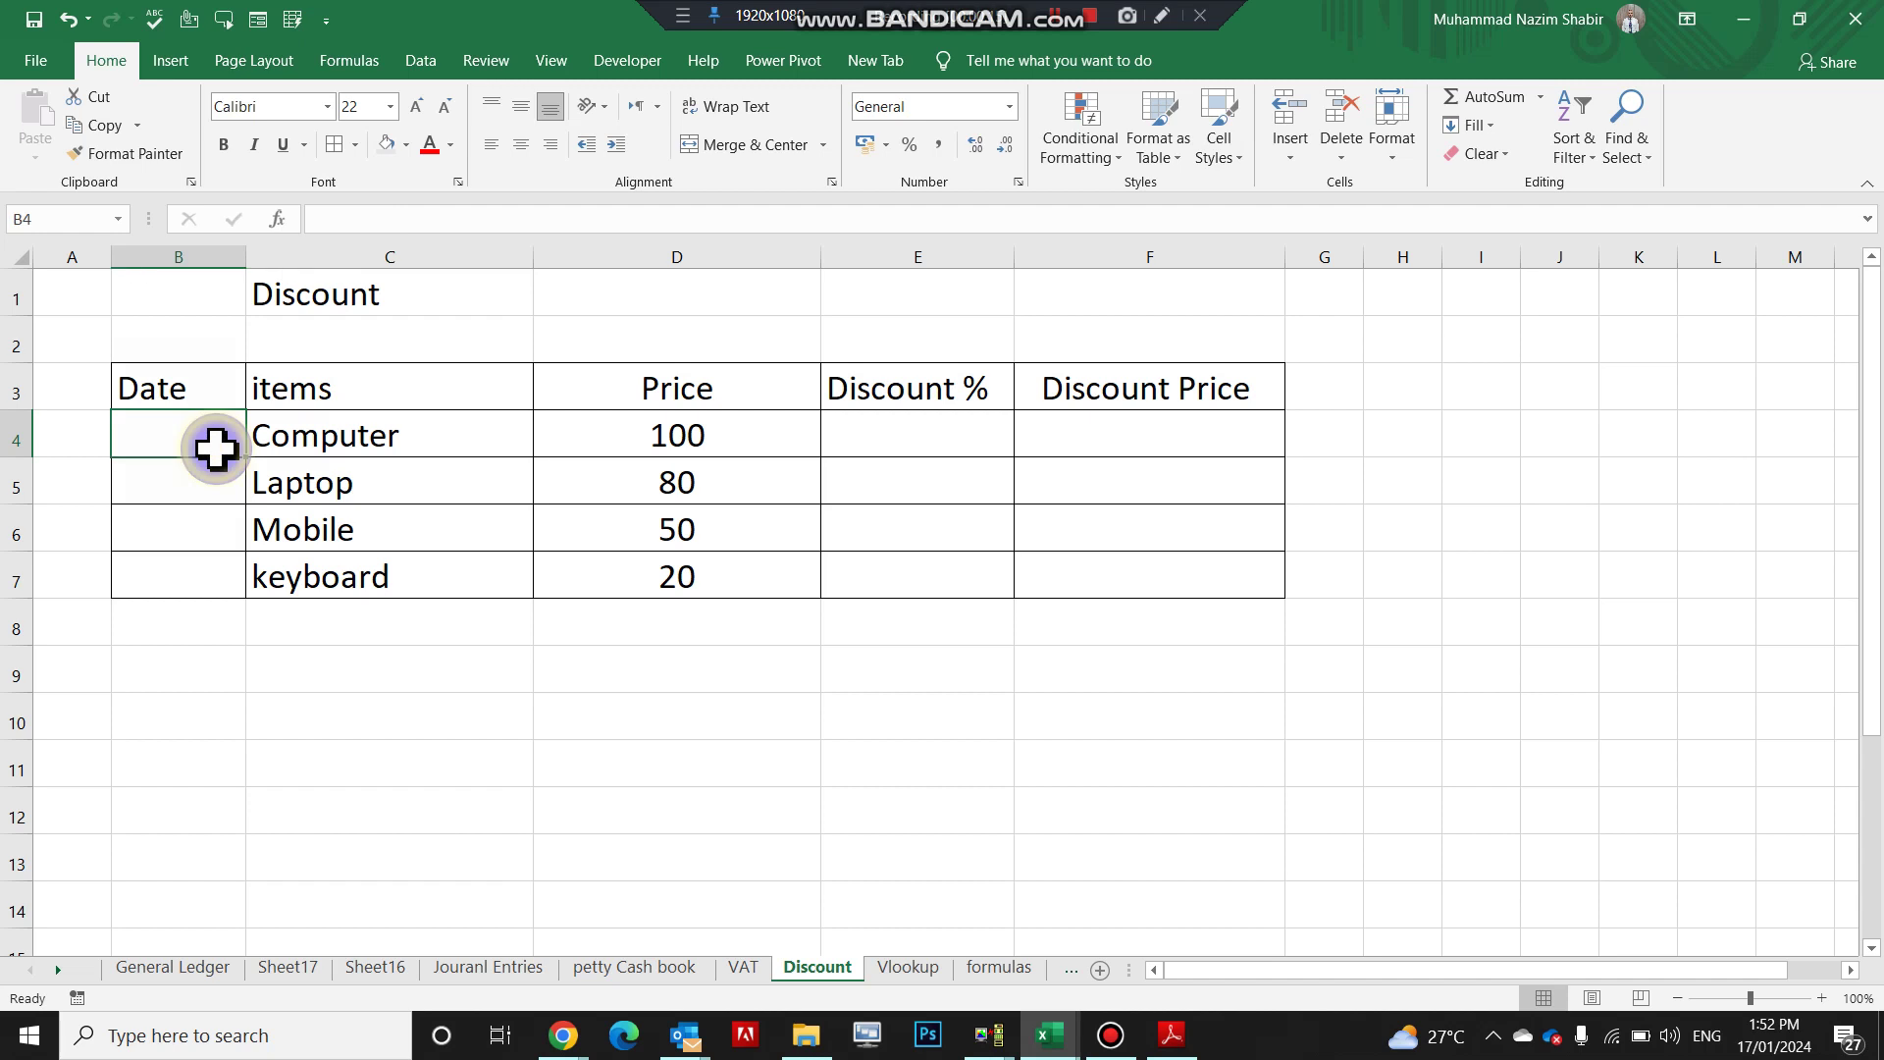
# Enter 1-jan-2024 in B4, autofit column B, and fill dates down to 04-Jan-24 in B7.
pyautogui.write('1-jan-')
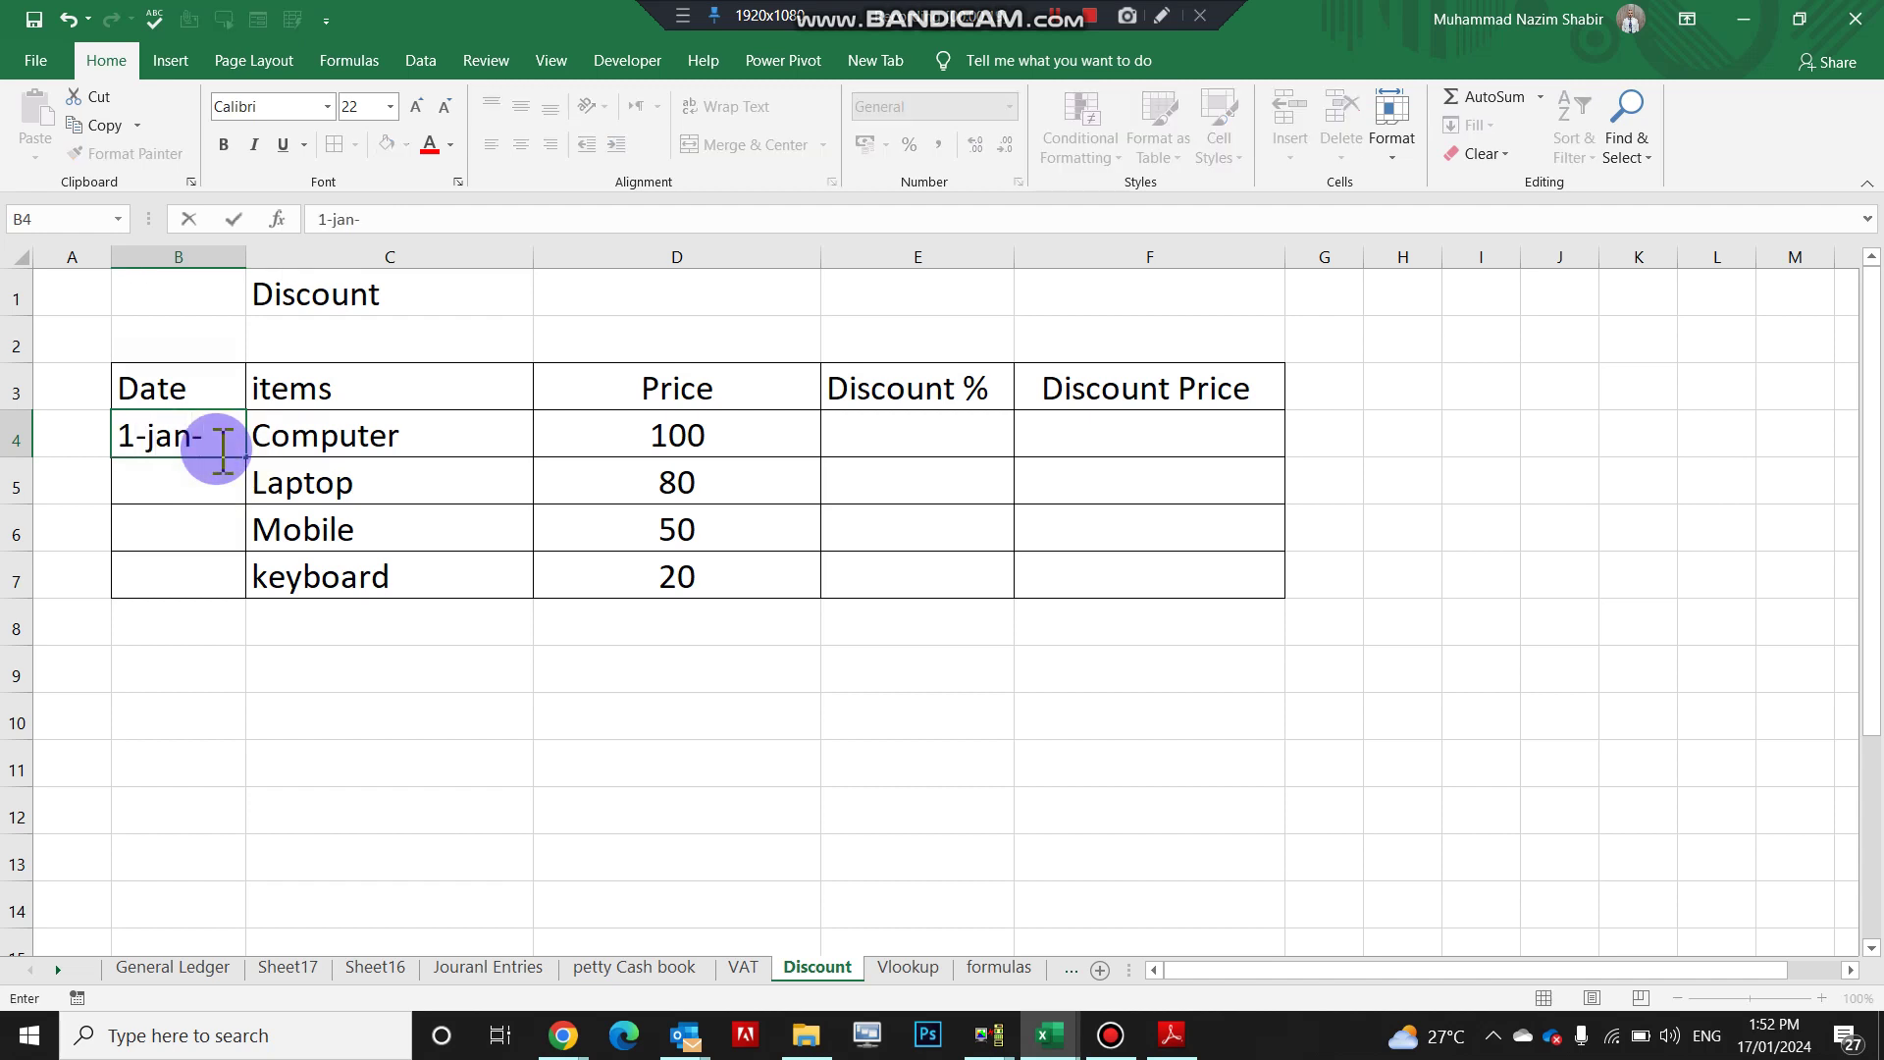
pyautogui.write('2024')
pyautogui.press('Return')
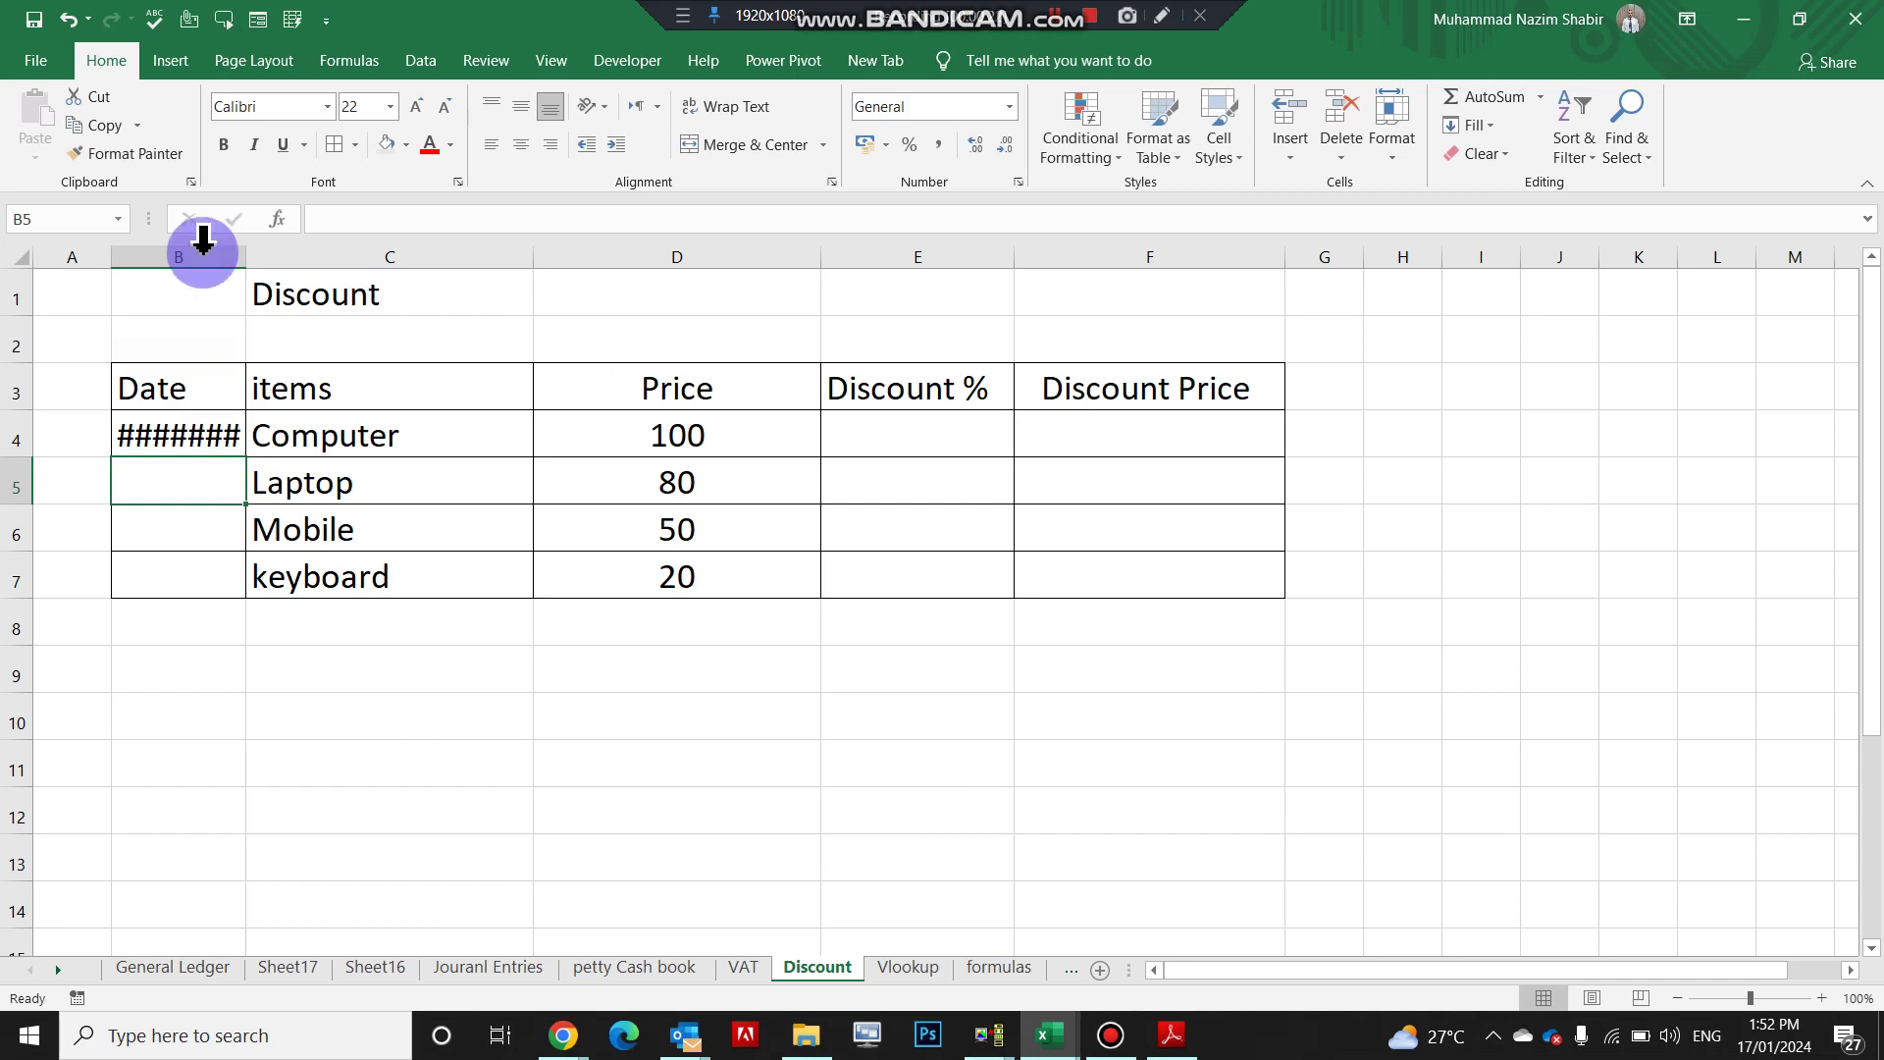
pyautogui.doubleClick(249, 253)
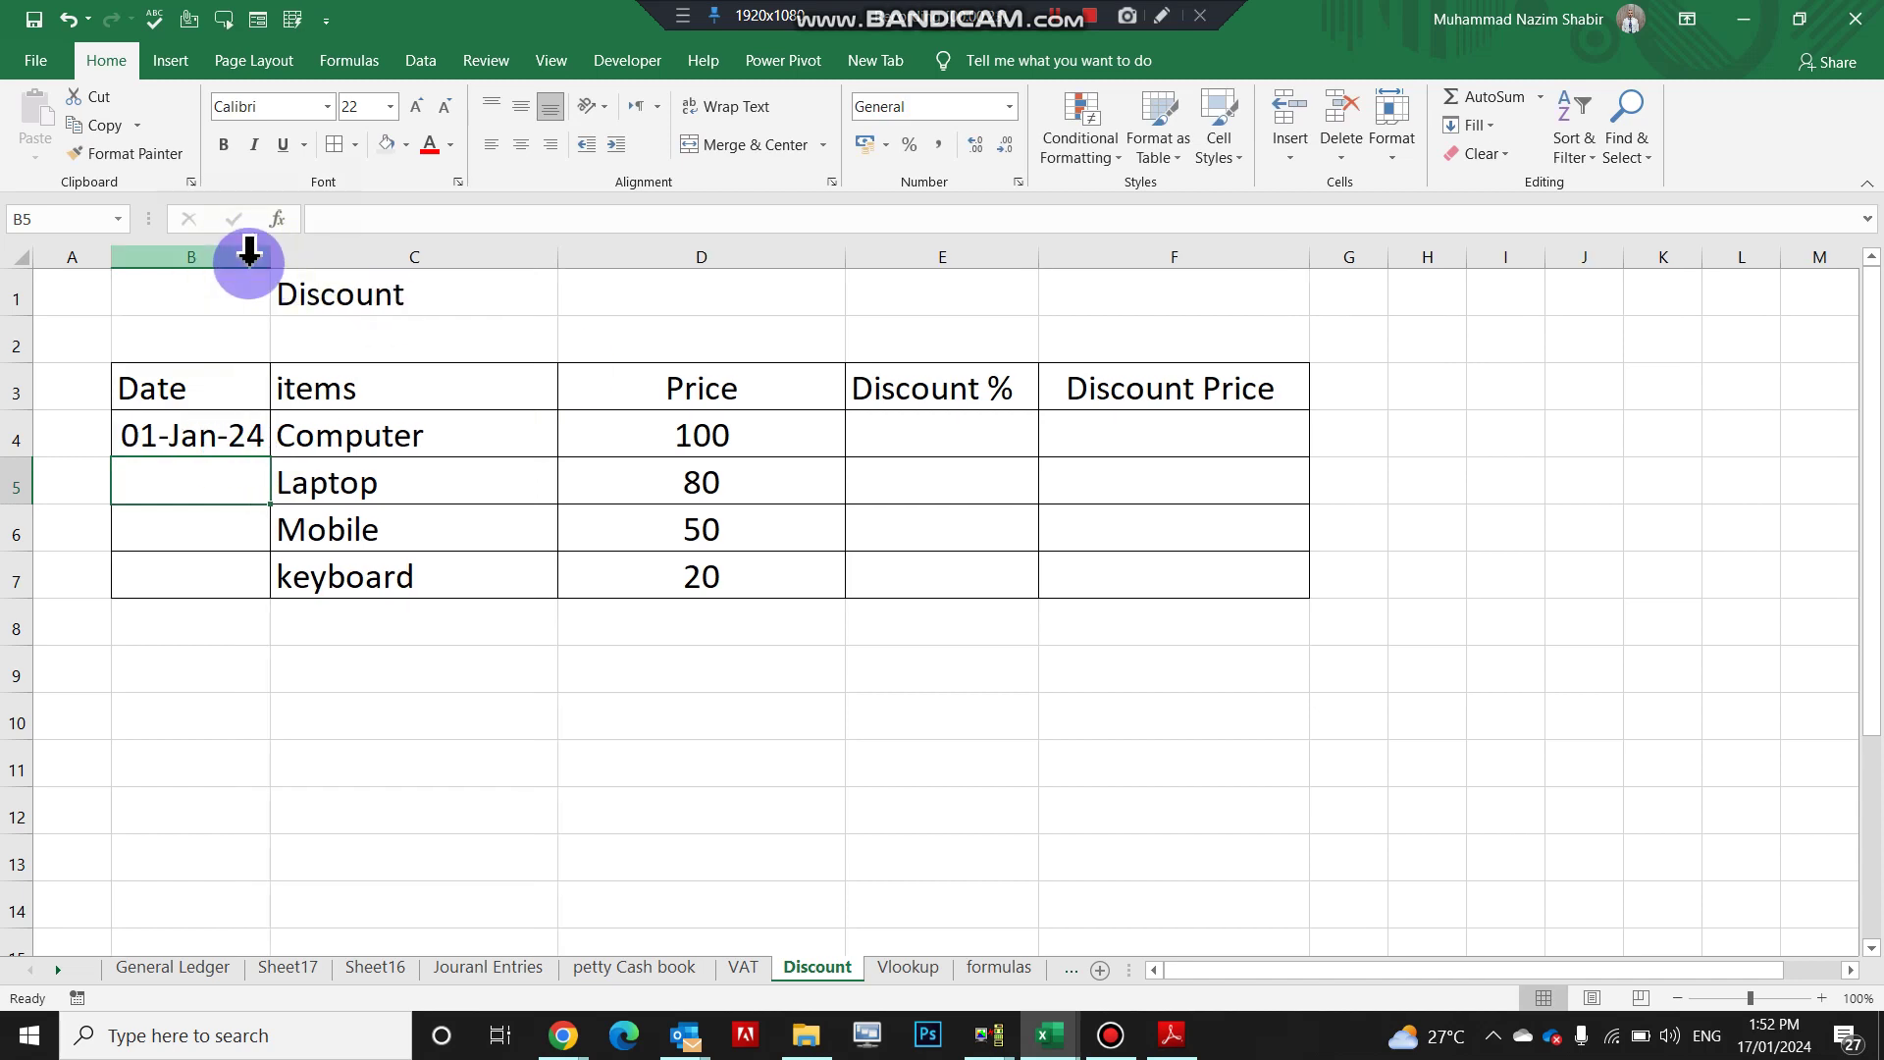
pyautogui.click(253, 441)
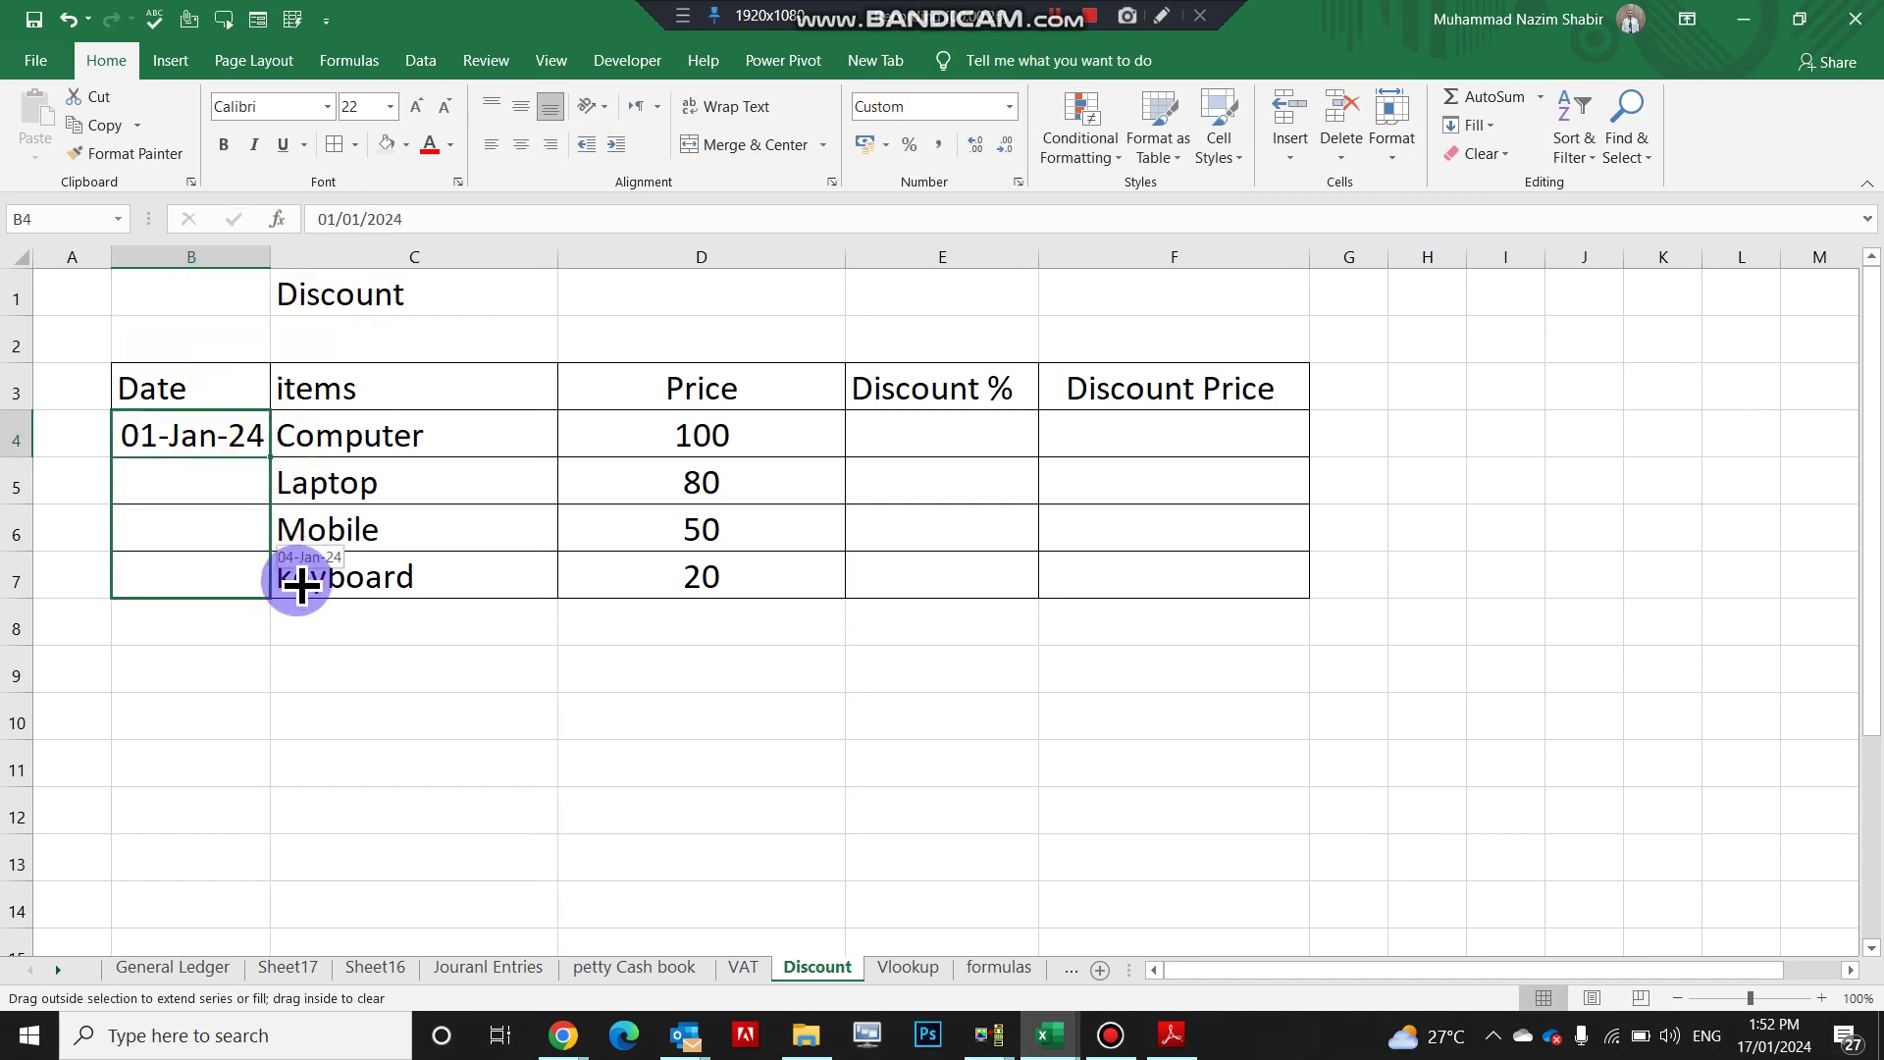
pyautogui.moveTo(269, 459); pyautogui.dragTo(271, 579)
pyautogui.click(262, 649)
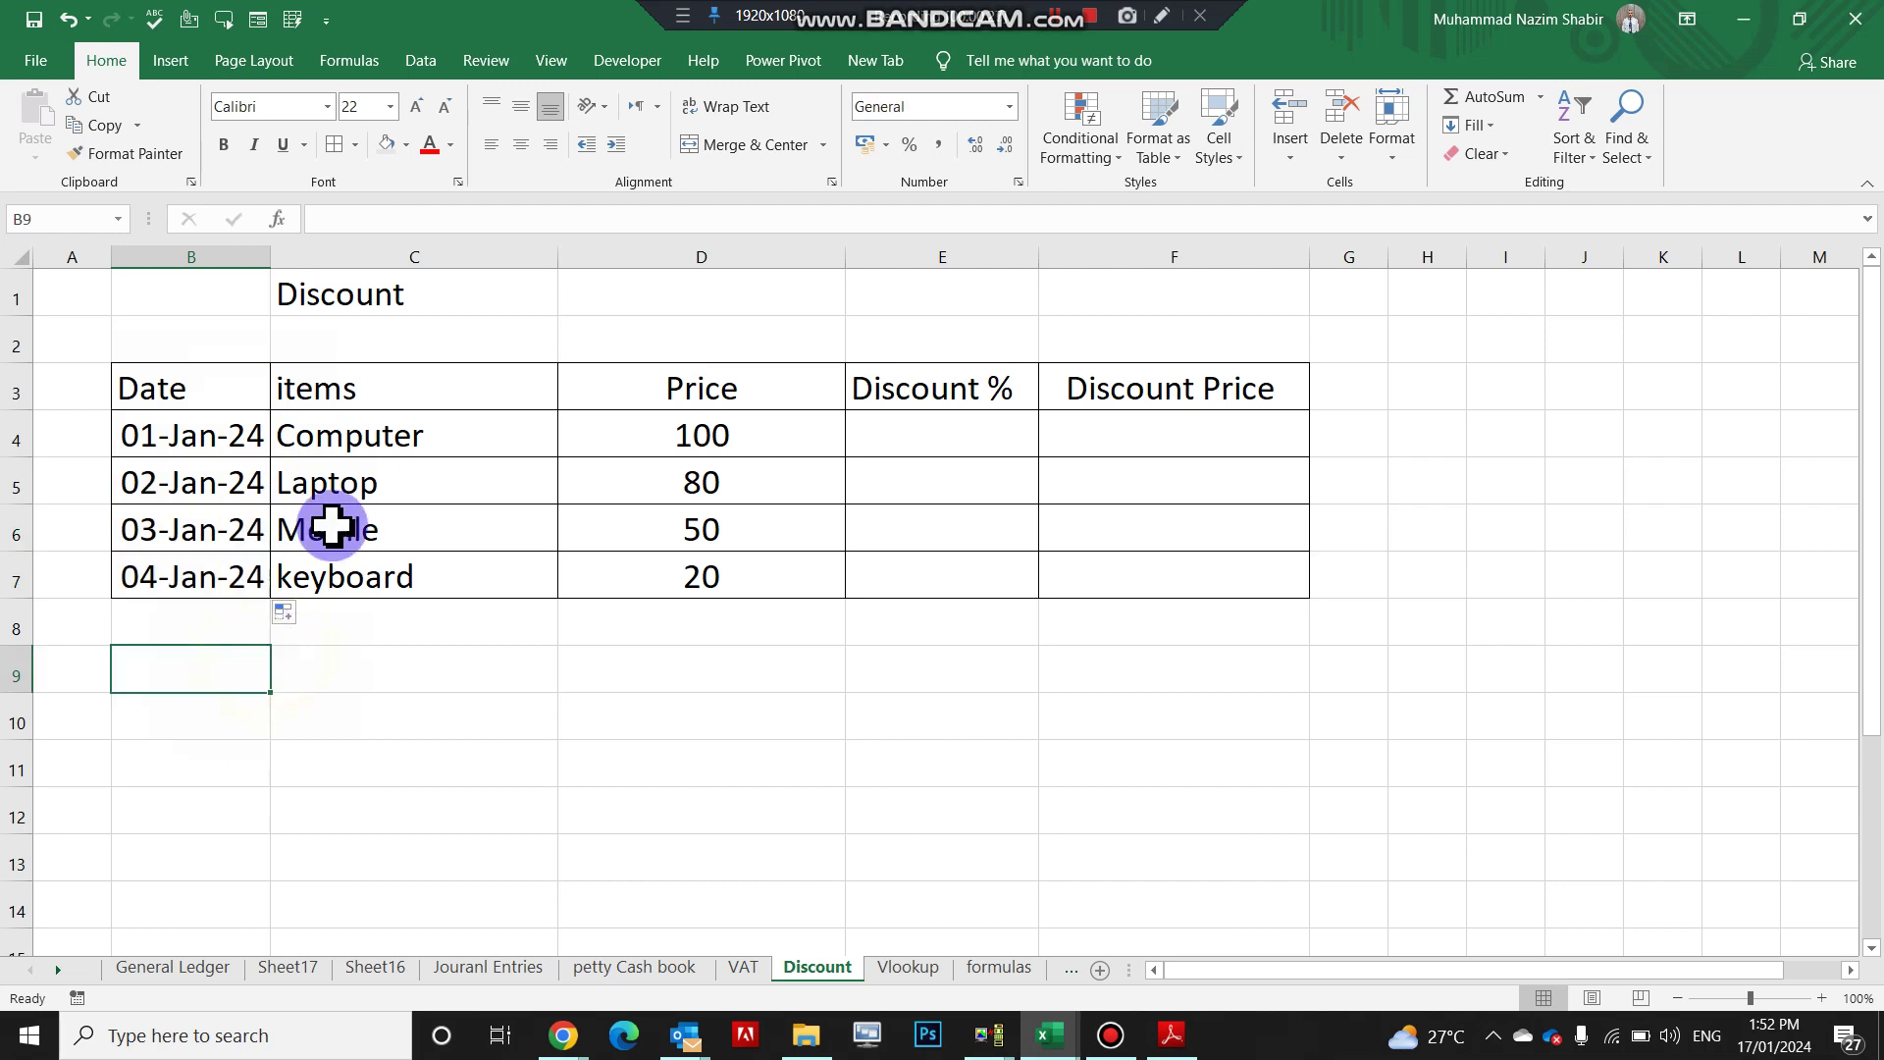
pyautogui.click(385, 443)
pyautogui.click(805, 443)
pyautogui.click(942, 443)
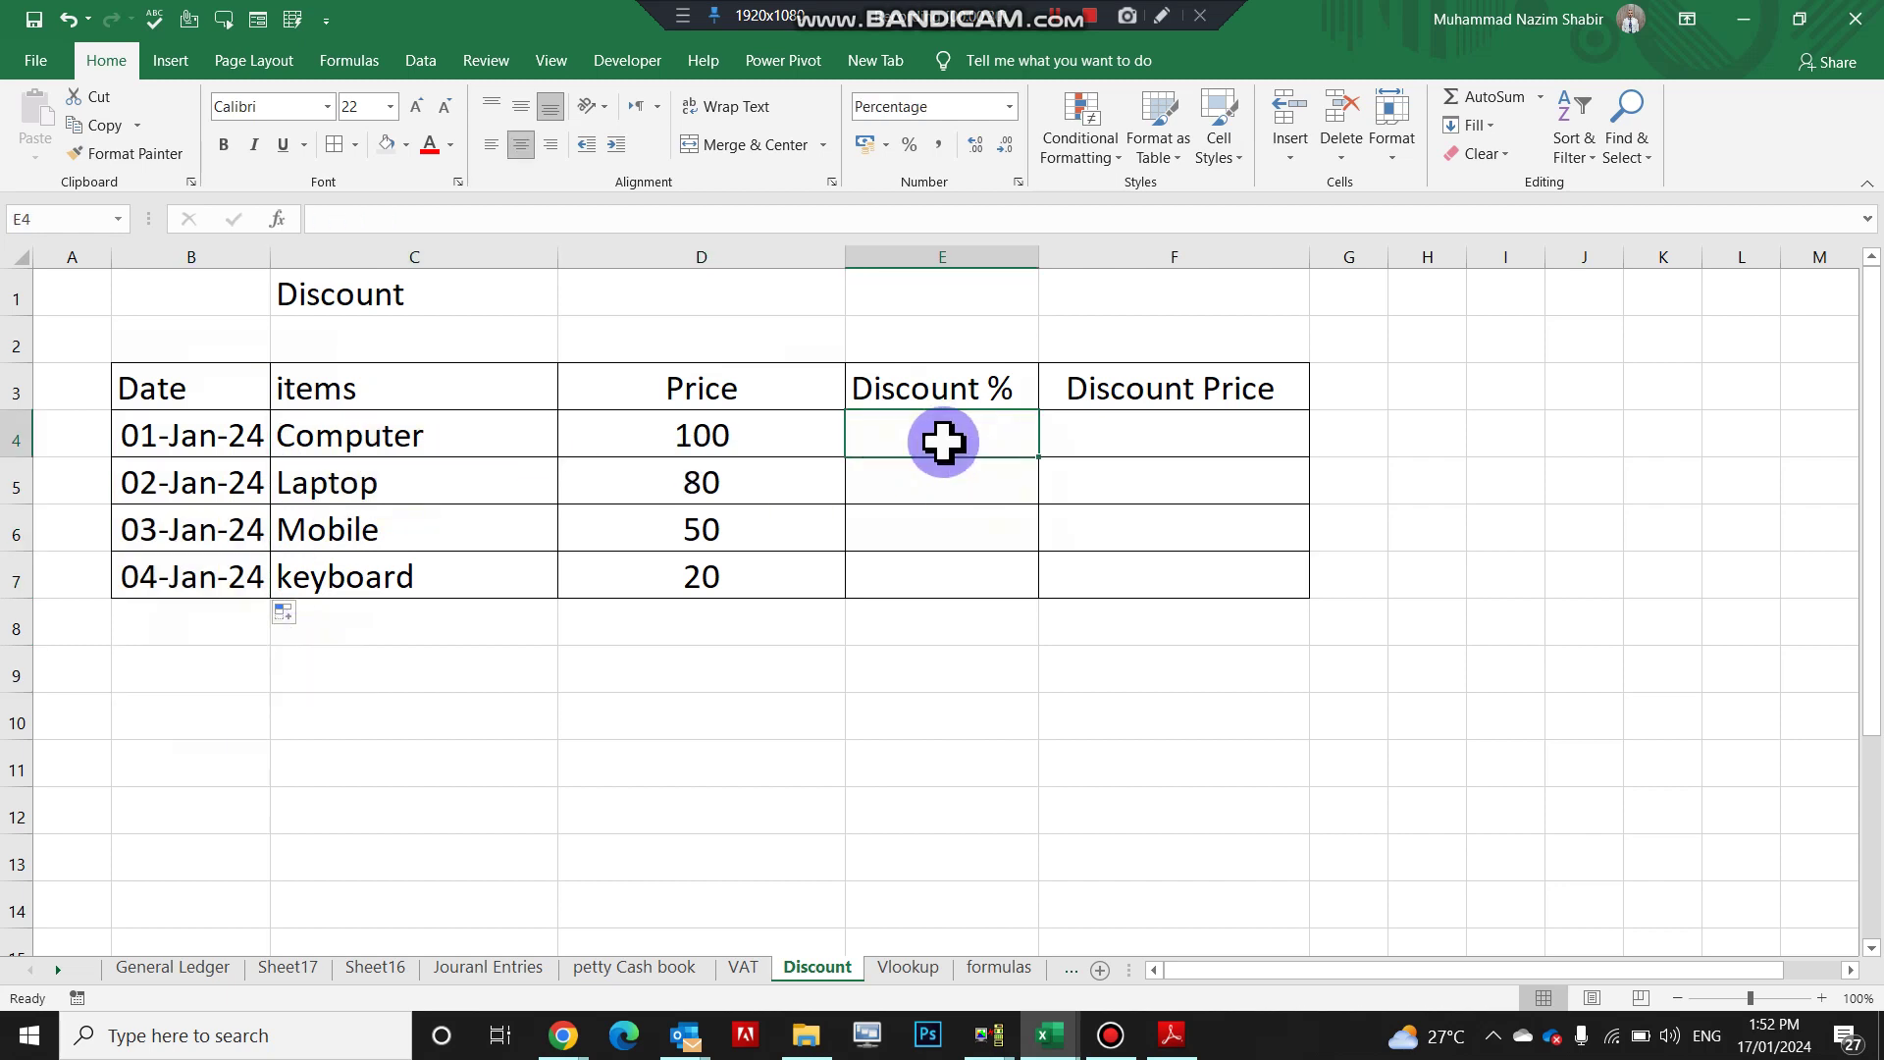
# Enter discounts of 25, 15, 12 and 50 percent in E4:E7.
pyautogui.write('25')
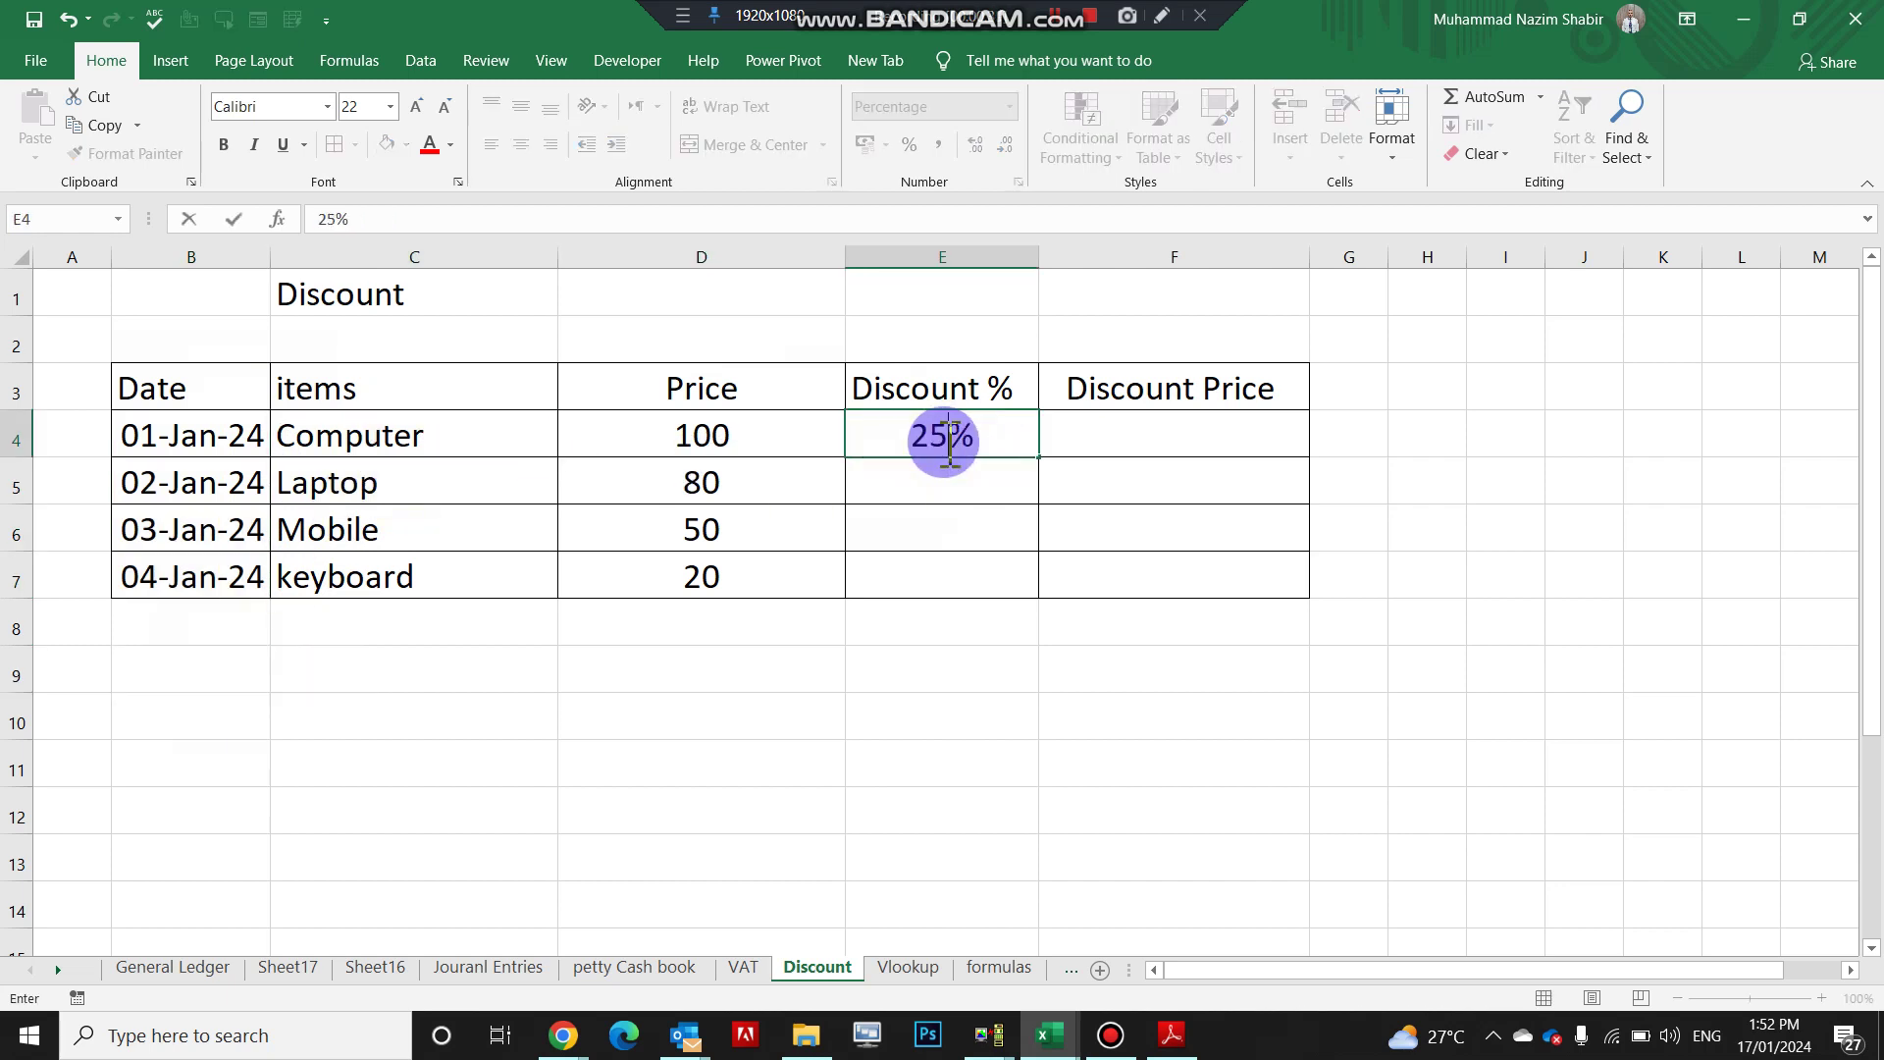
pyautogui.press('Return')
pyautogui.write('15')
pyautogui.press('Return')
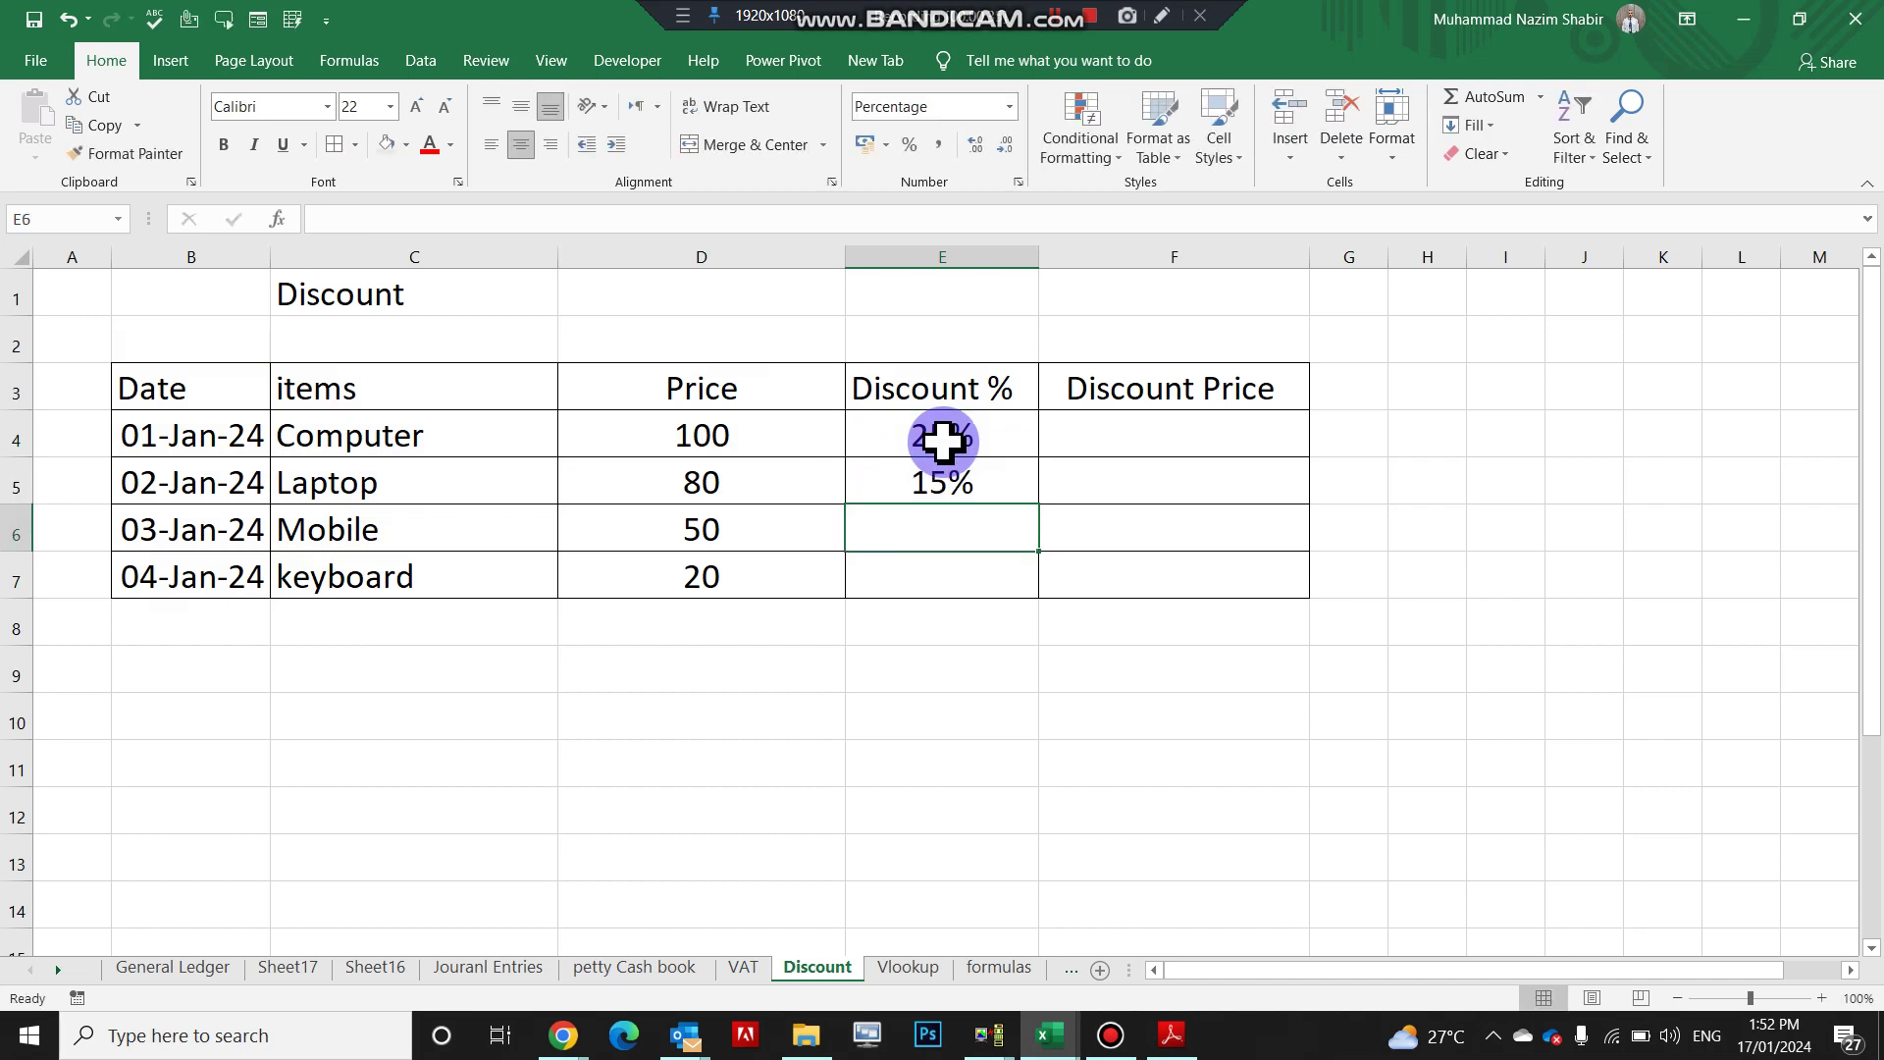
pyautogui.write('12')
pyautogui.press('Return')
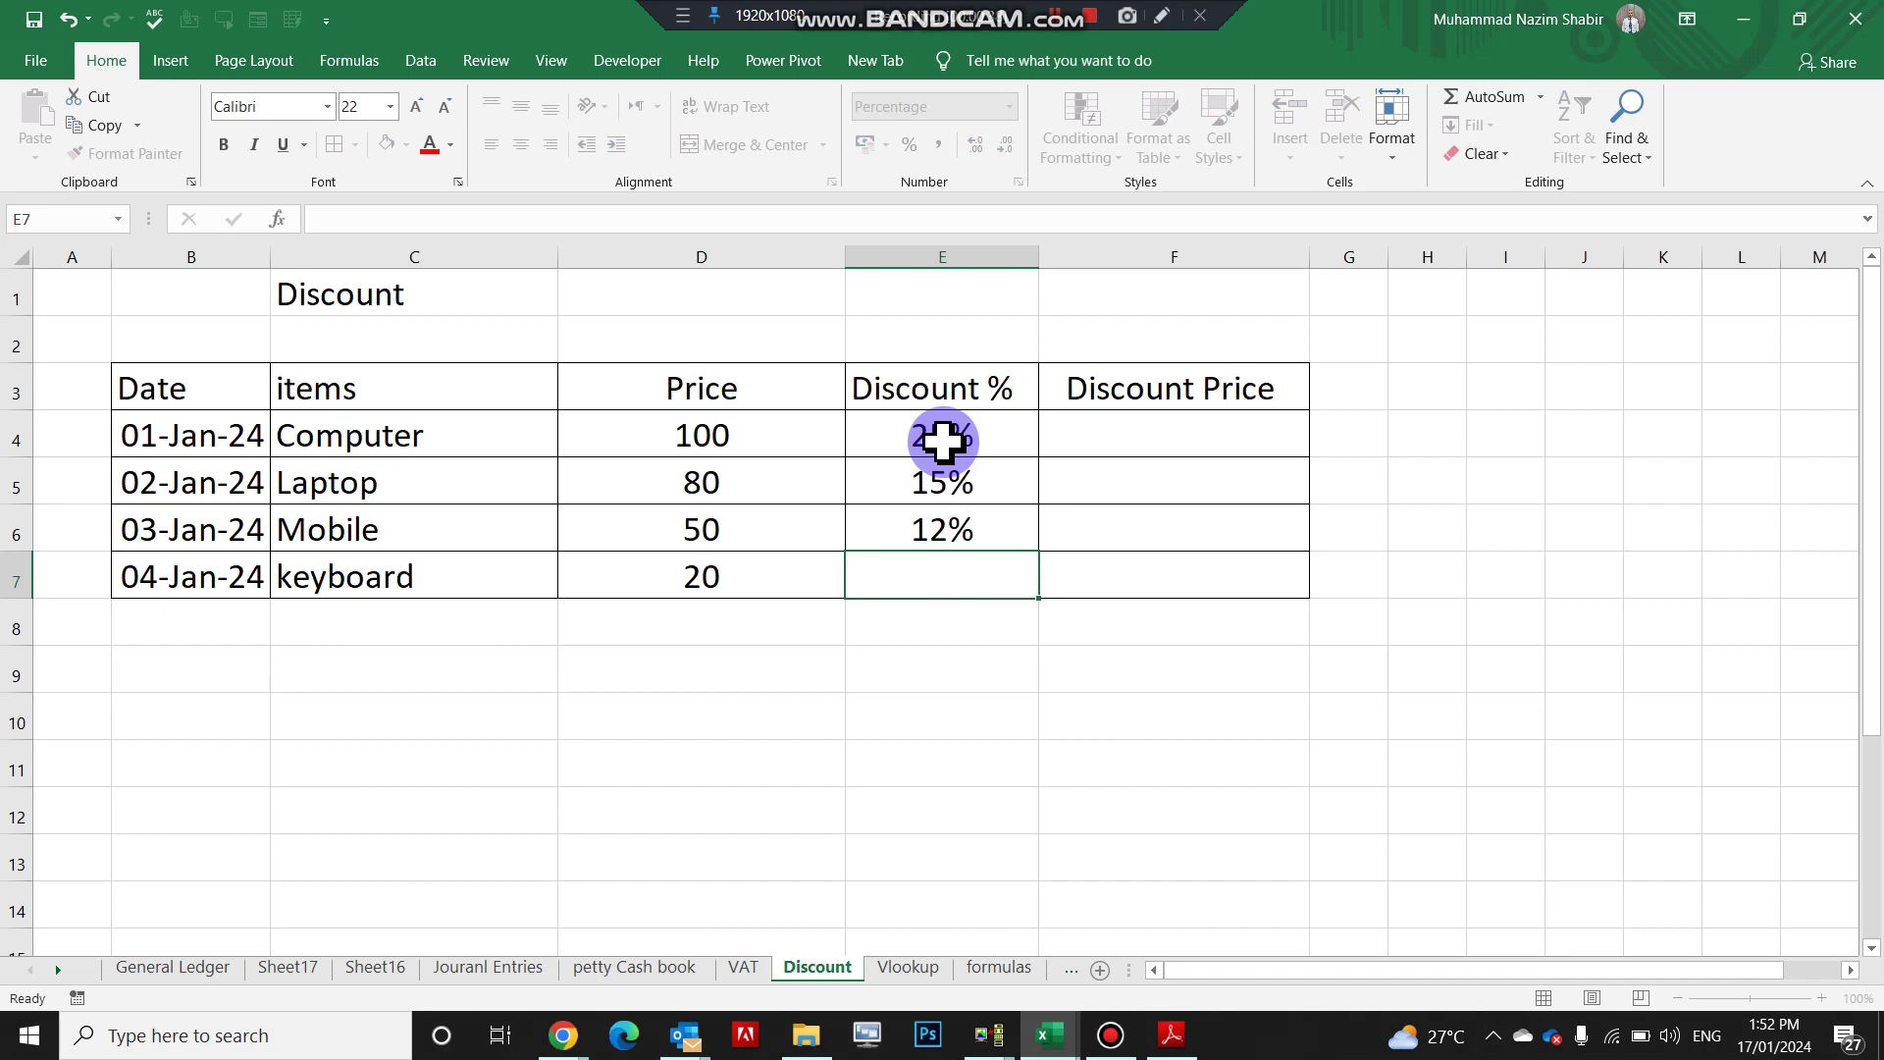
pyautogui.write('50')
pyautogui.press('Return')
# Check the Computer's price and 25% discount against its Discount Price cell.
pyautogui.click(1115, 427)
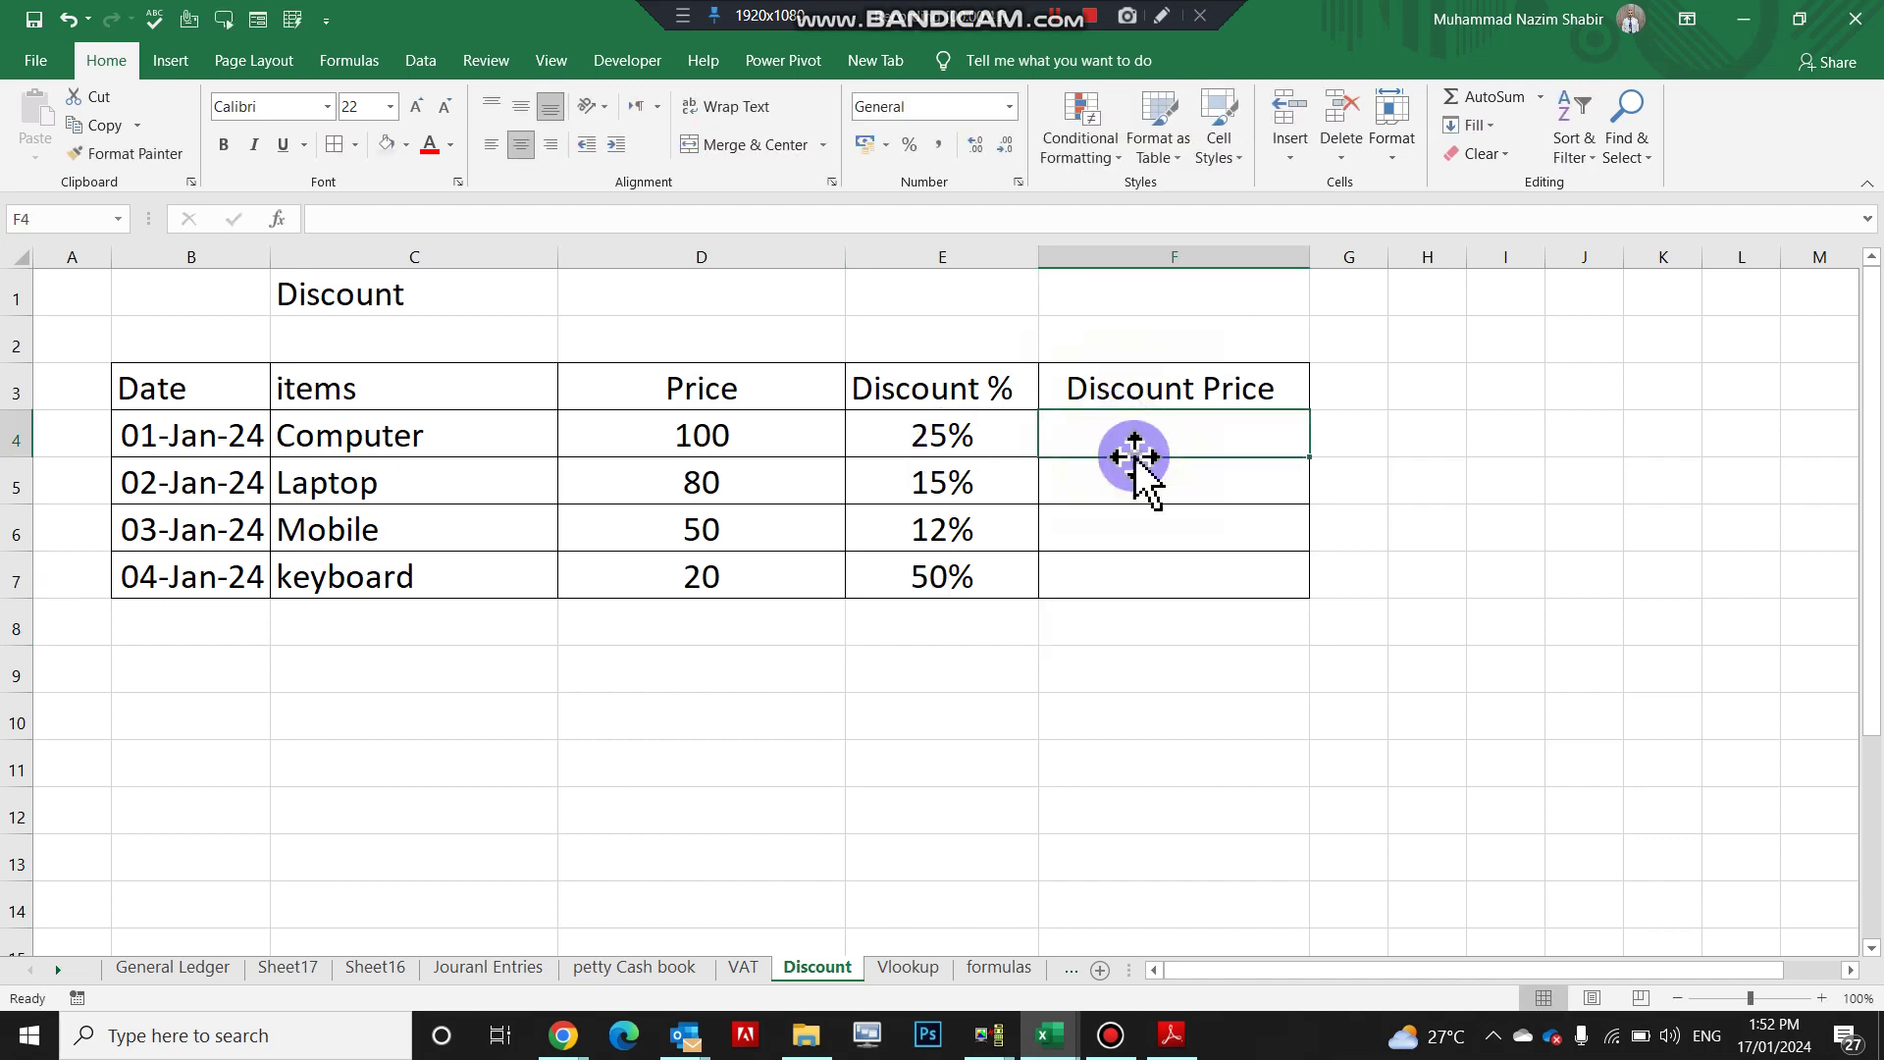
pyautogui.click(774, 439)
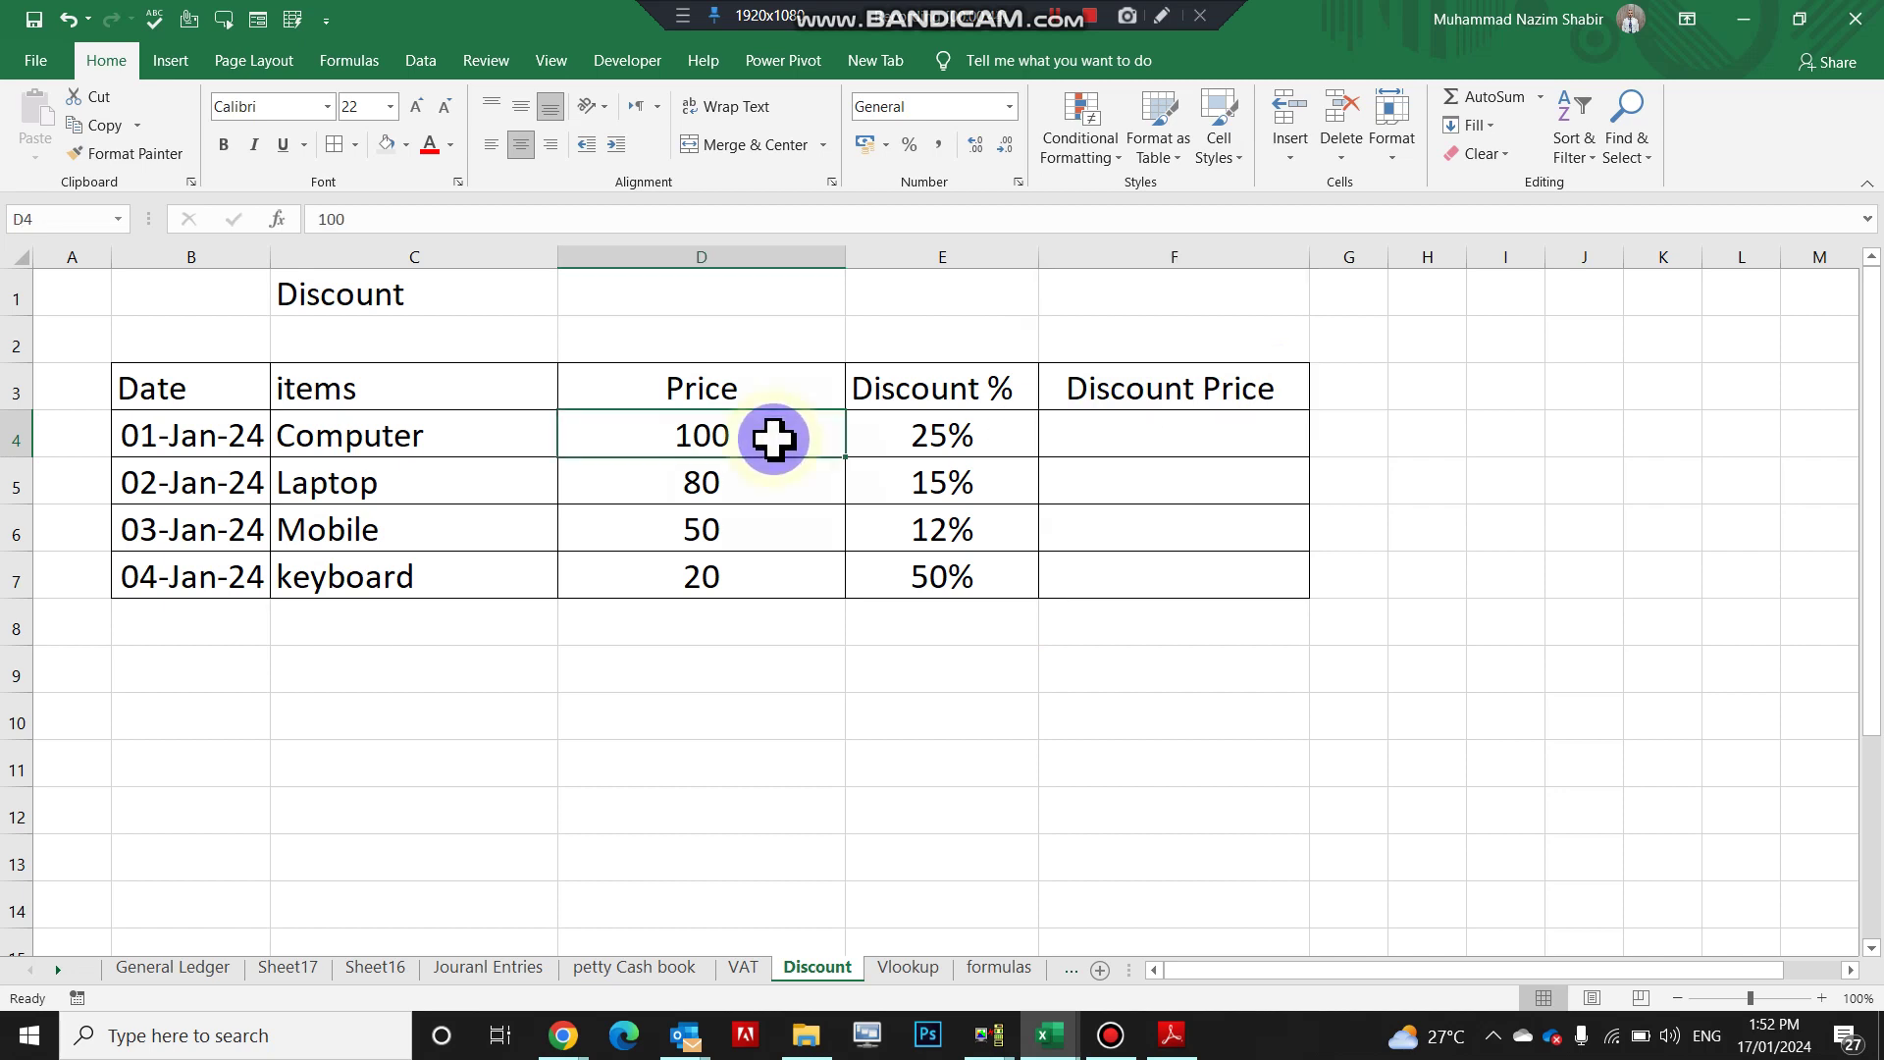
pyautogui.click(970, 444)
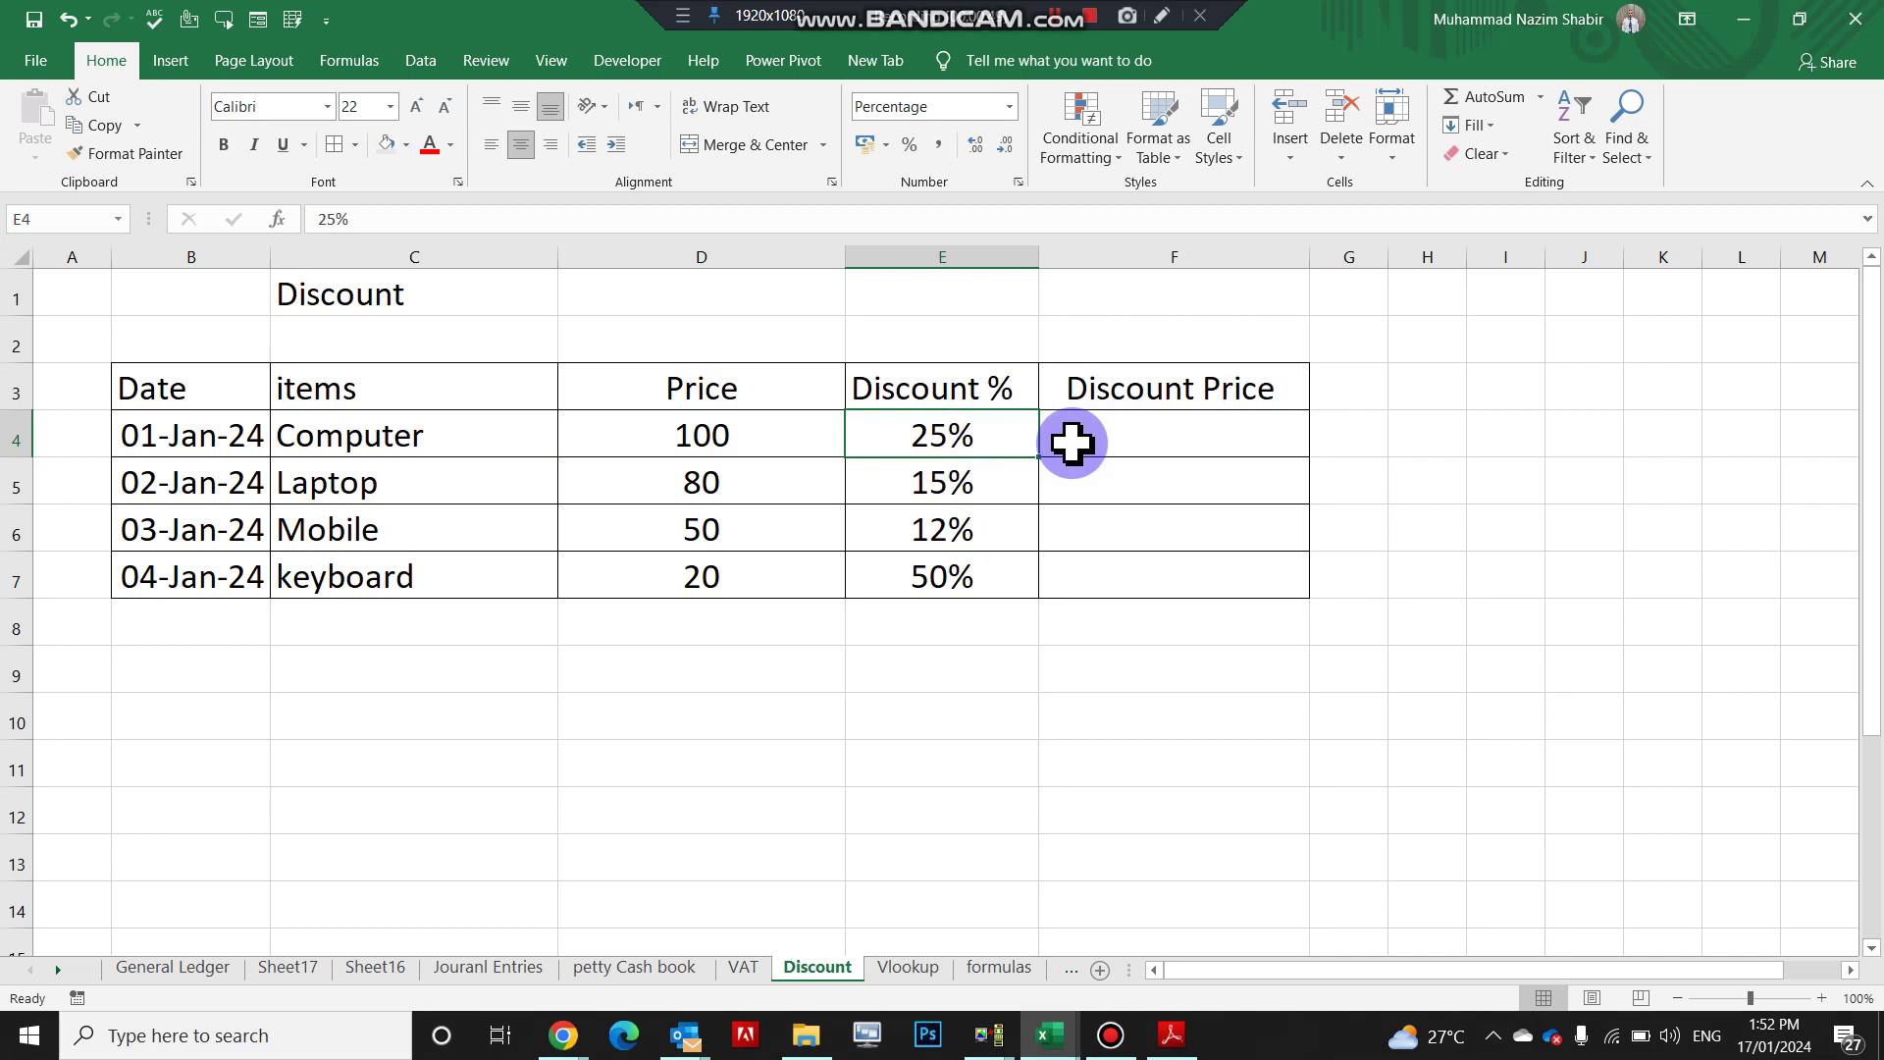
pyautogui.click(1121, 620)
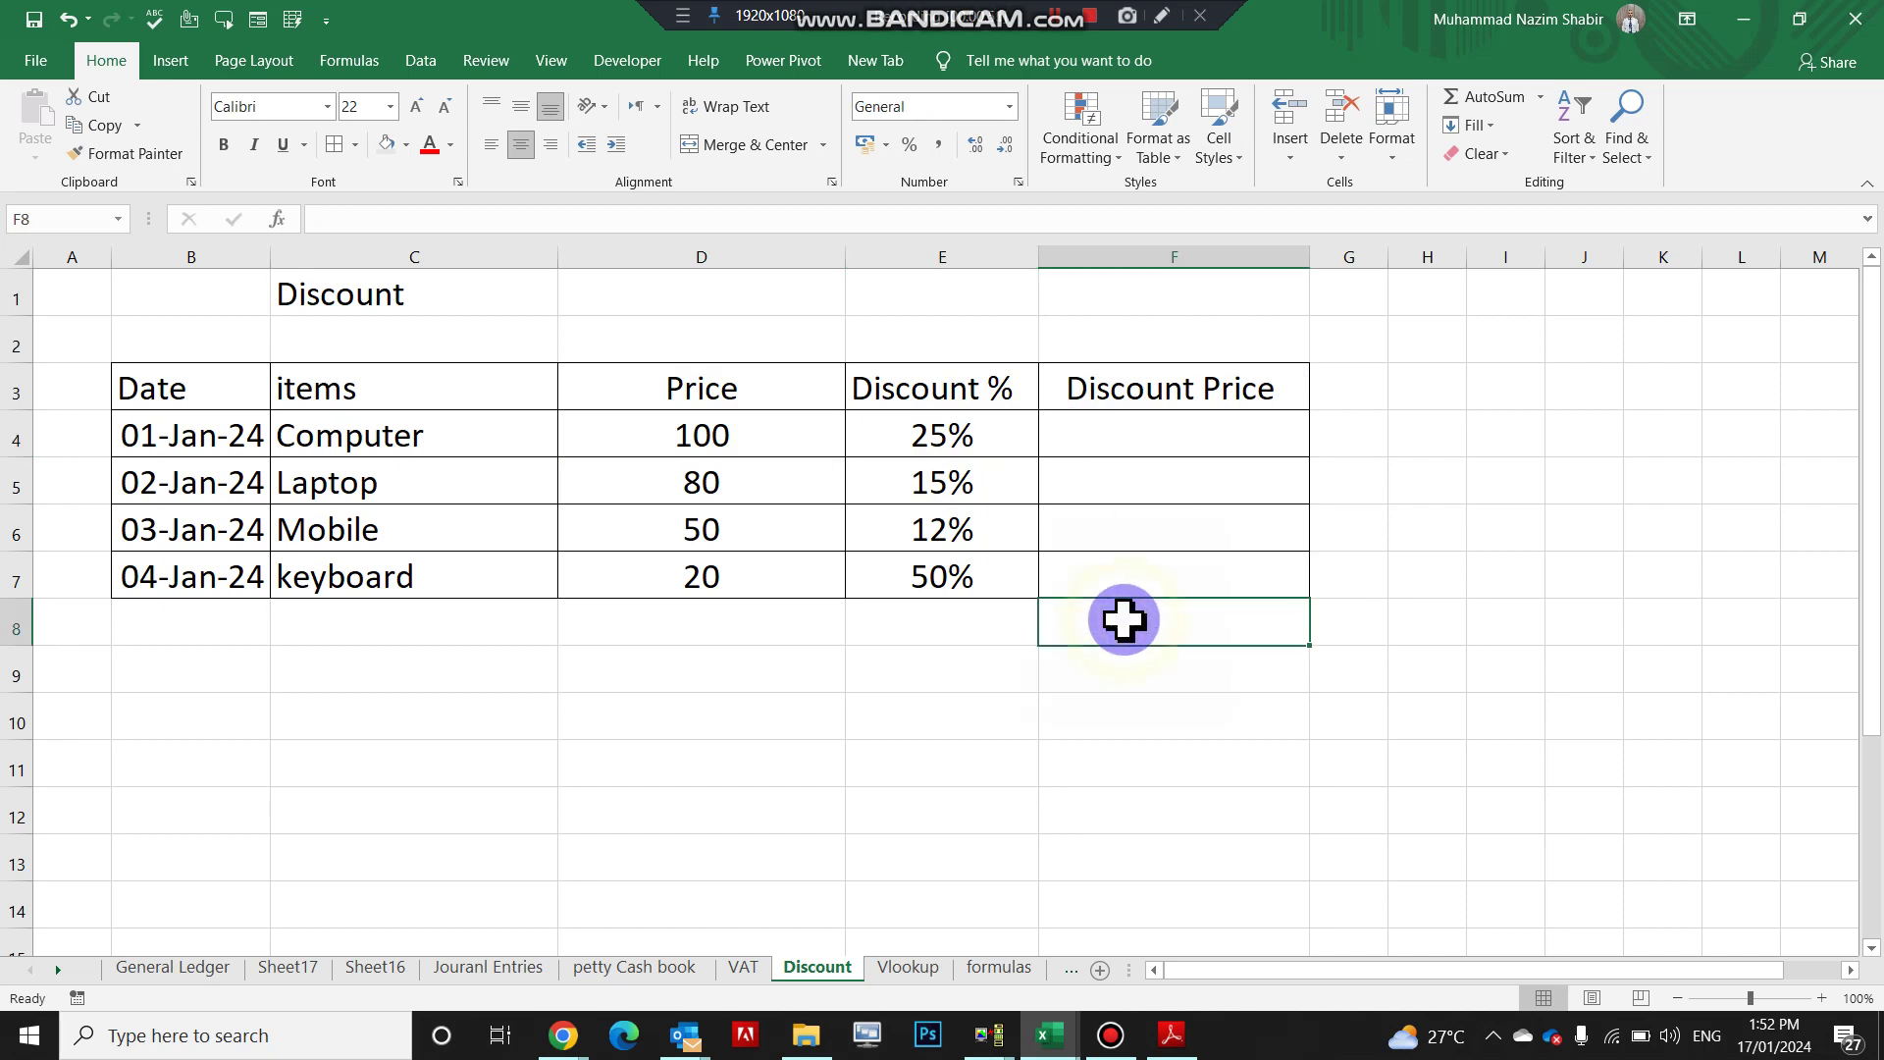
# Total the prices in D8 with =SUM(D4:D7), giving 250, and make it bold.
pyautogui.click(724, 622)
pyautogui.write('=SU')
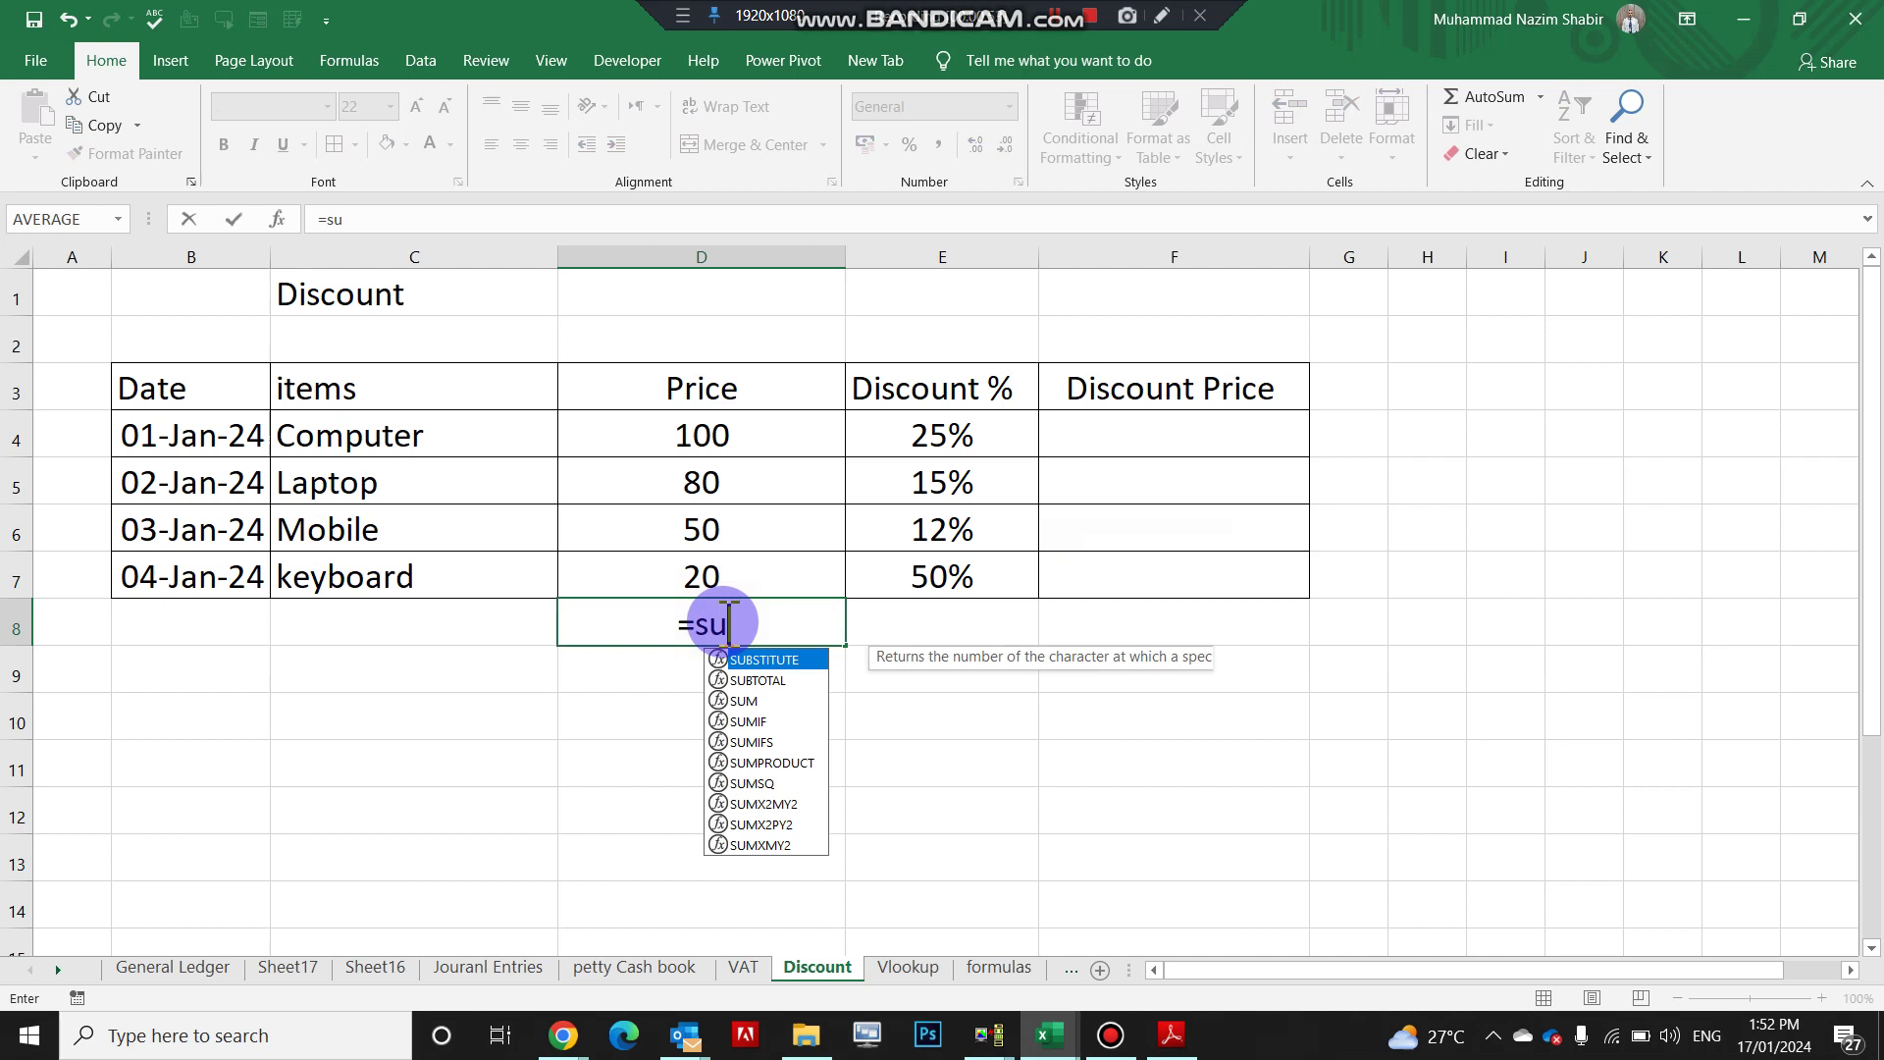
pyautogui.write('M(')
pyautogui.press('Up')
pyautogui.hotkey('shift', 'Up')
pyautogui.hotkey('shift', 'Up')
pyautogui.hotkey('shift', 'Up')
pyautogui.press('Return')
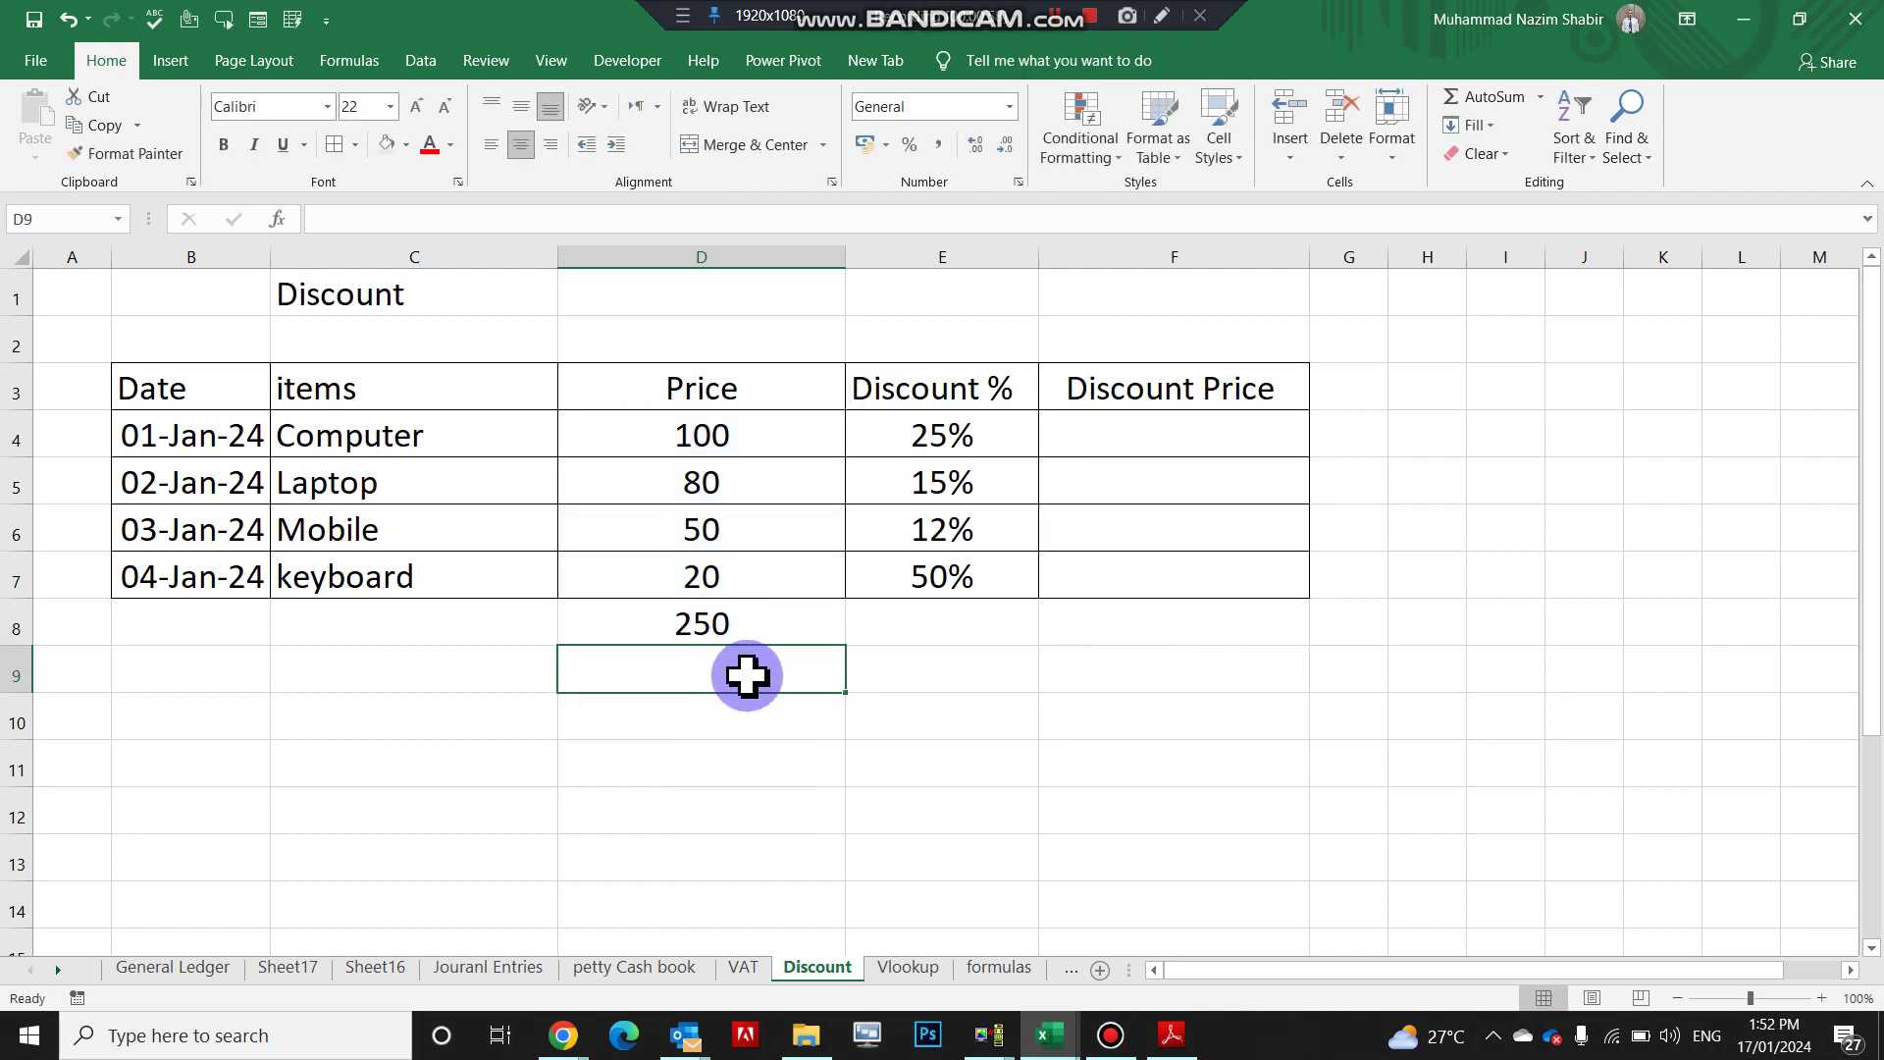
pyautogui.click(748, 636)
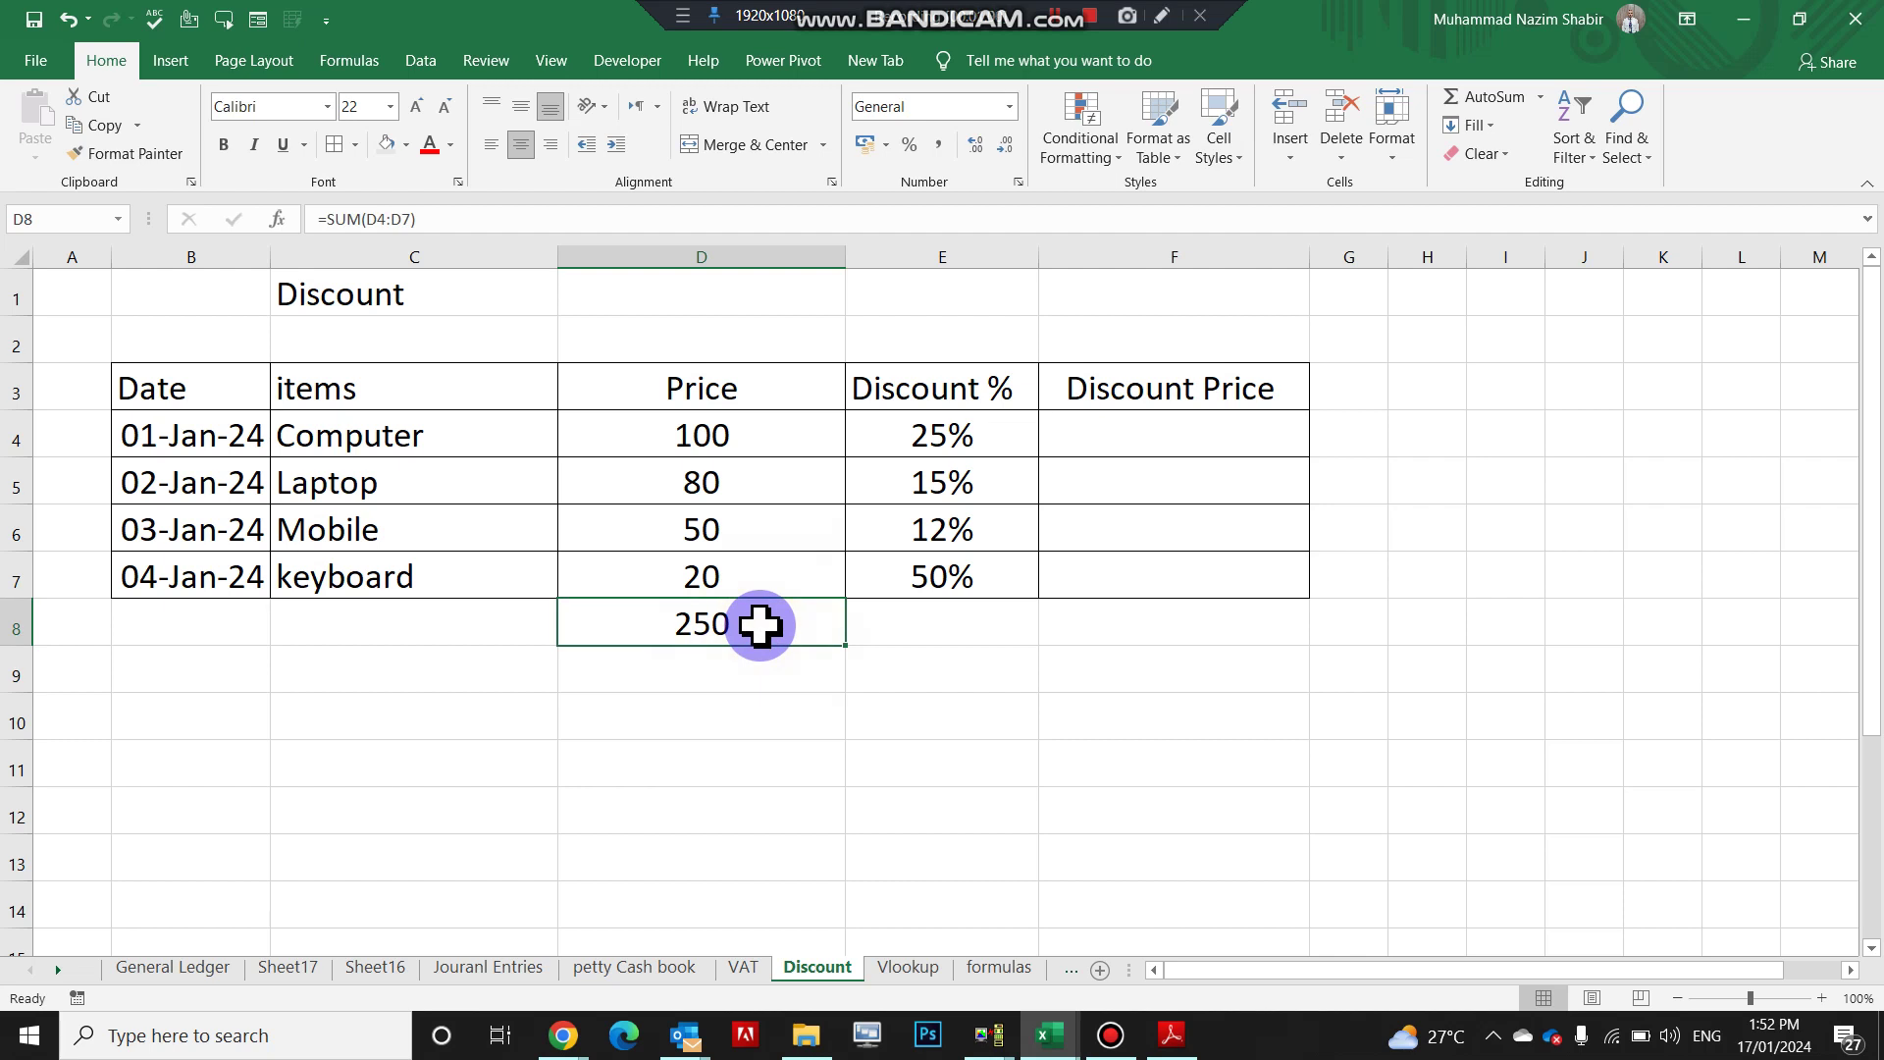
pyautogui.click(235, 145)
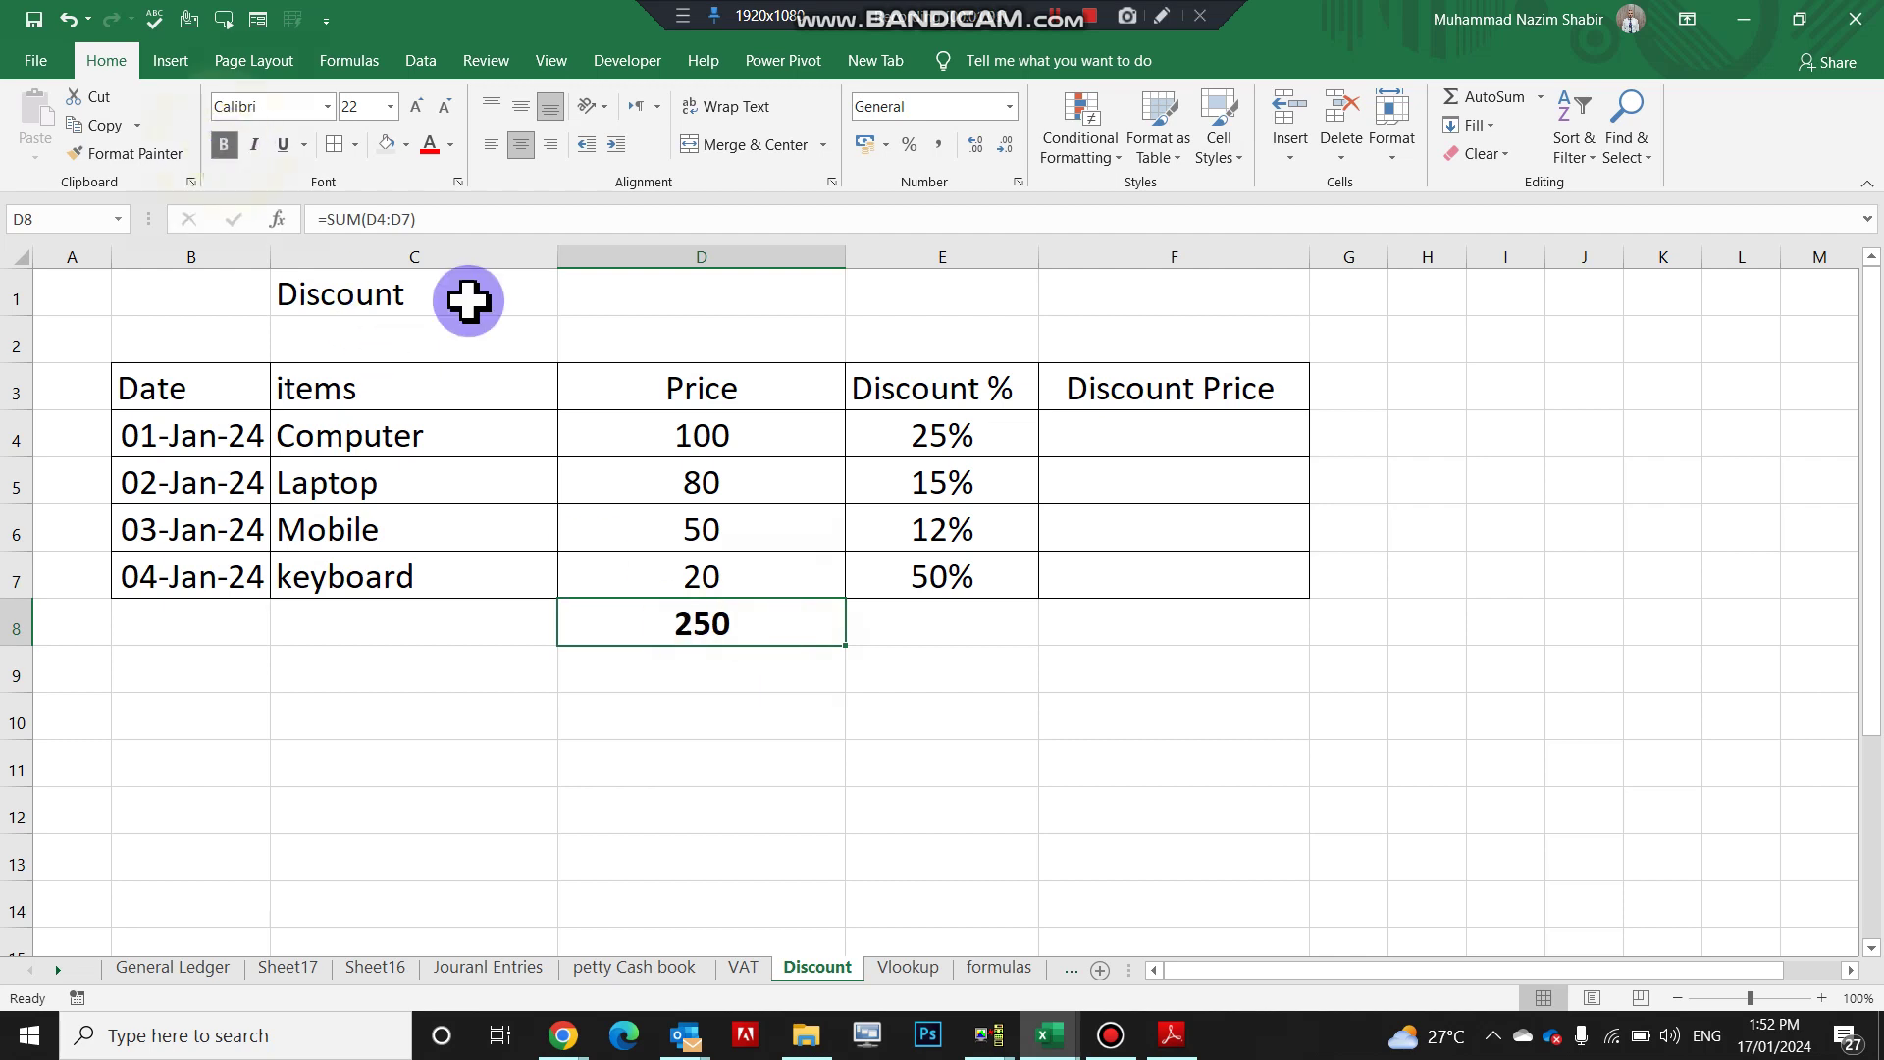
# Review the four discount percentages and select F4 for the Computer's discount price.
pyautogui.click(960, 422)
pyautogui.click(984, 475)
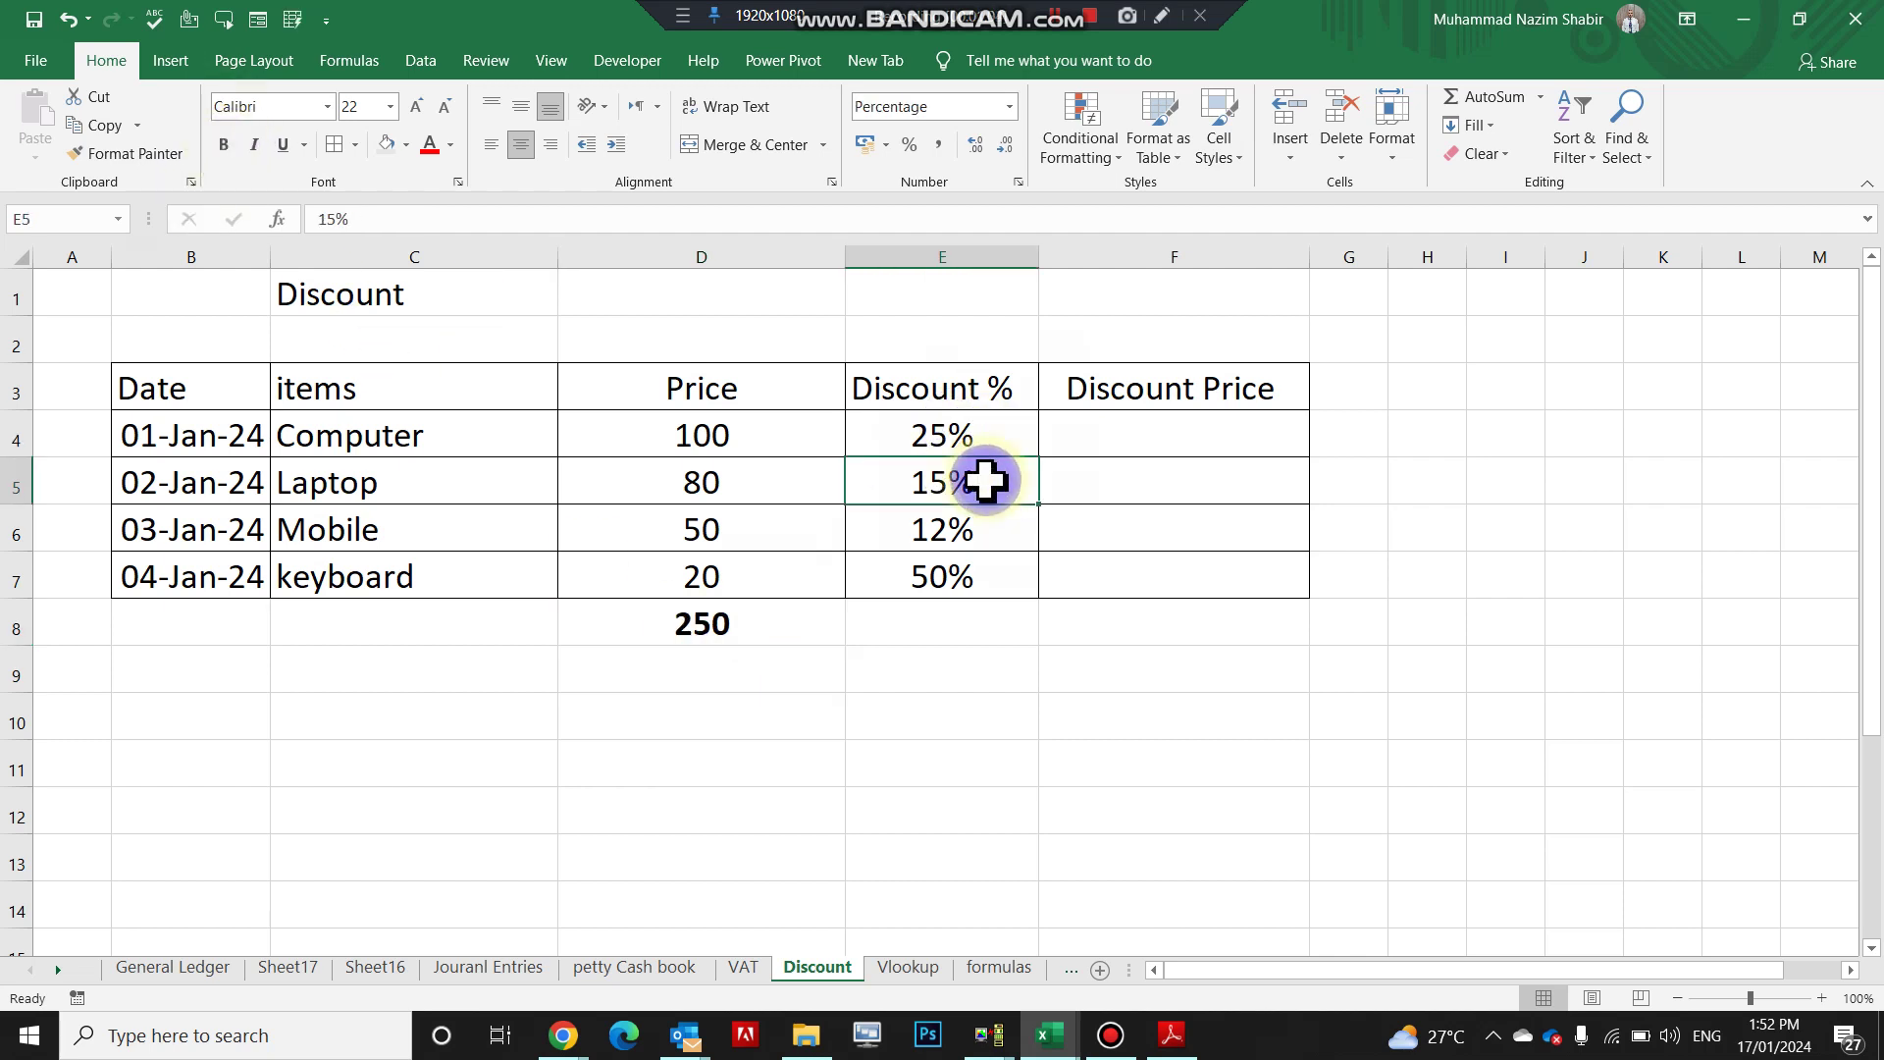
pyautogui.click(996, 535)
pyautogui.click(1001, 582)
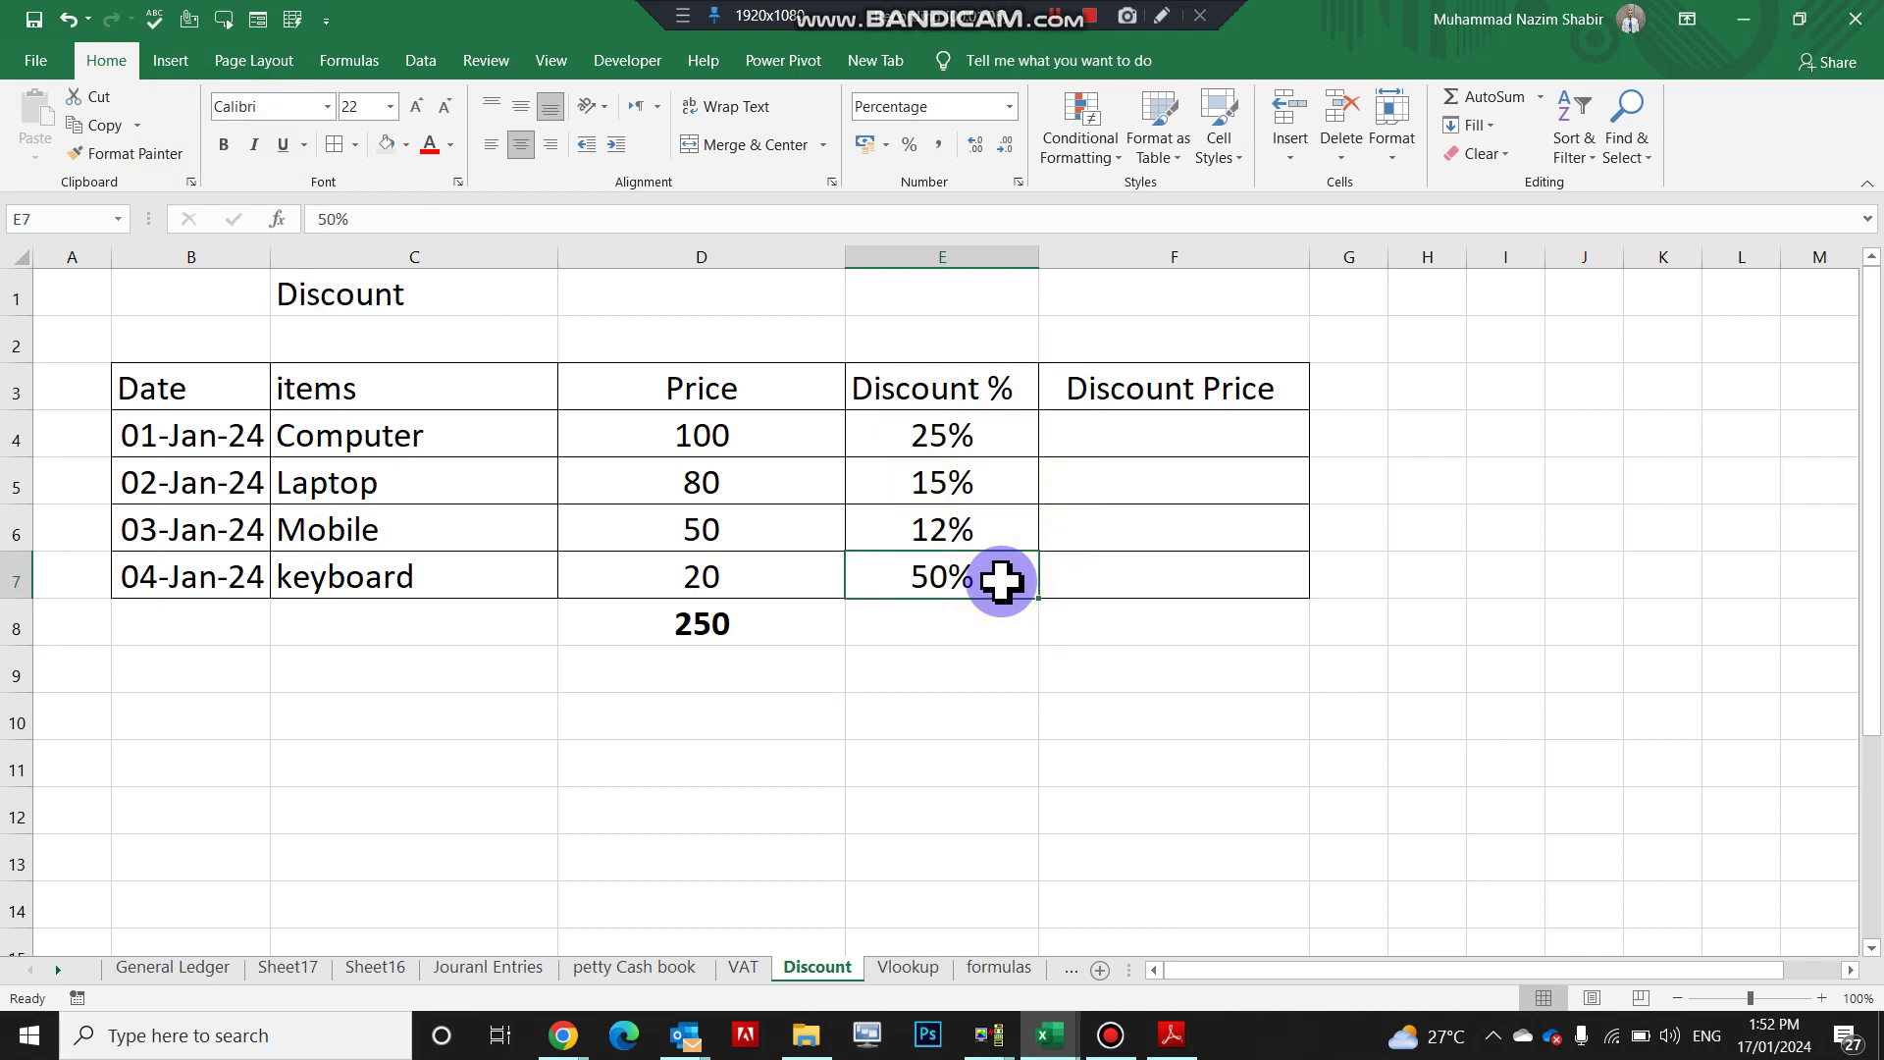
pyautogui.click(1166, 422)
pyautogui.write('=')
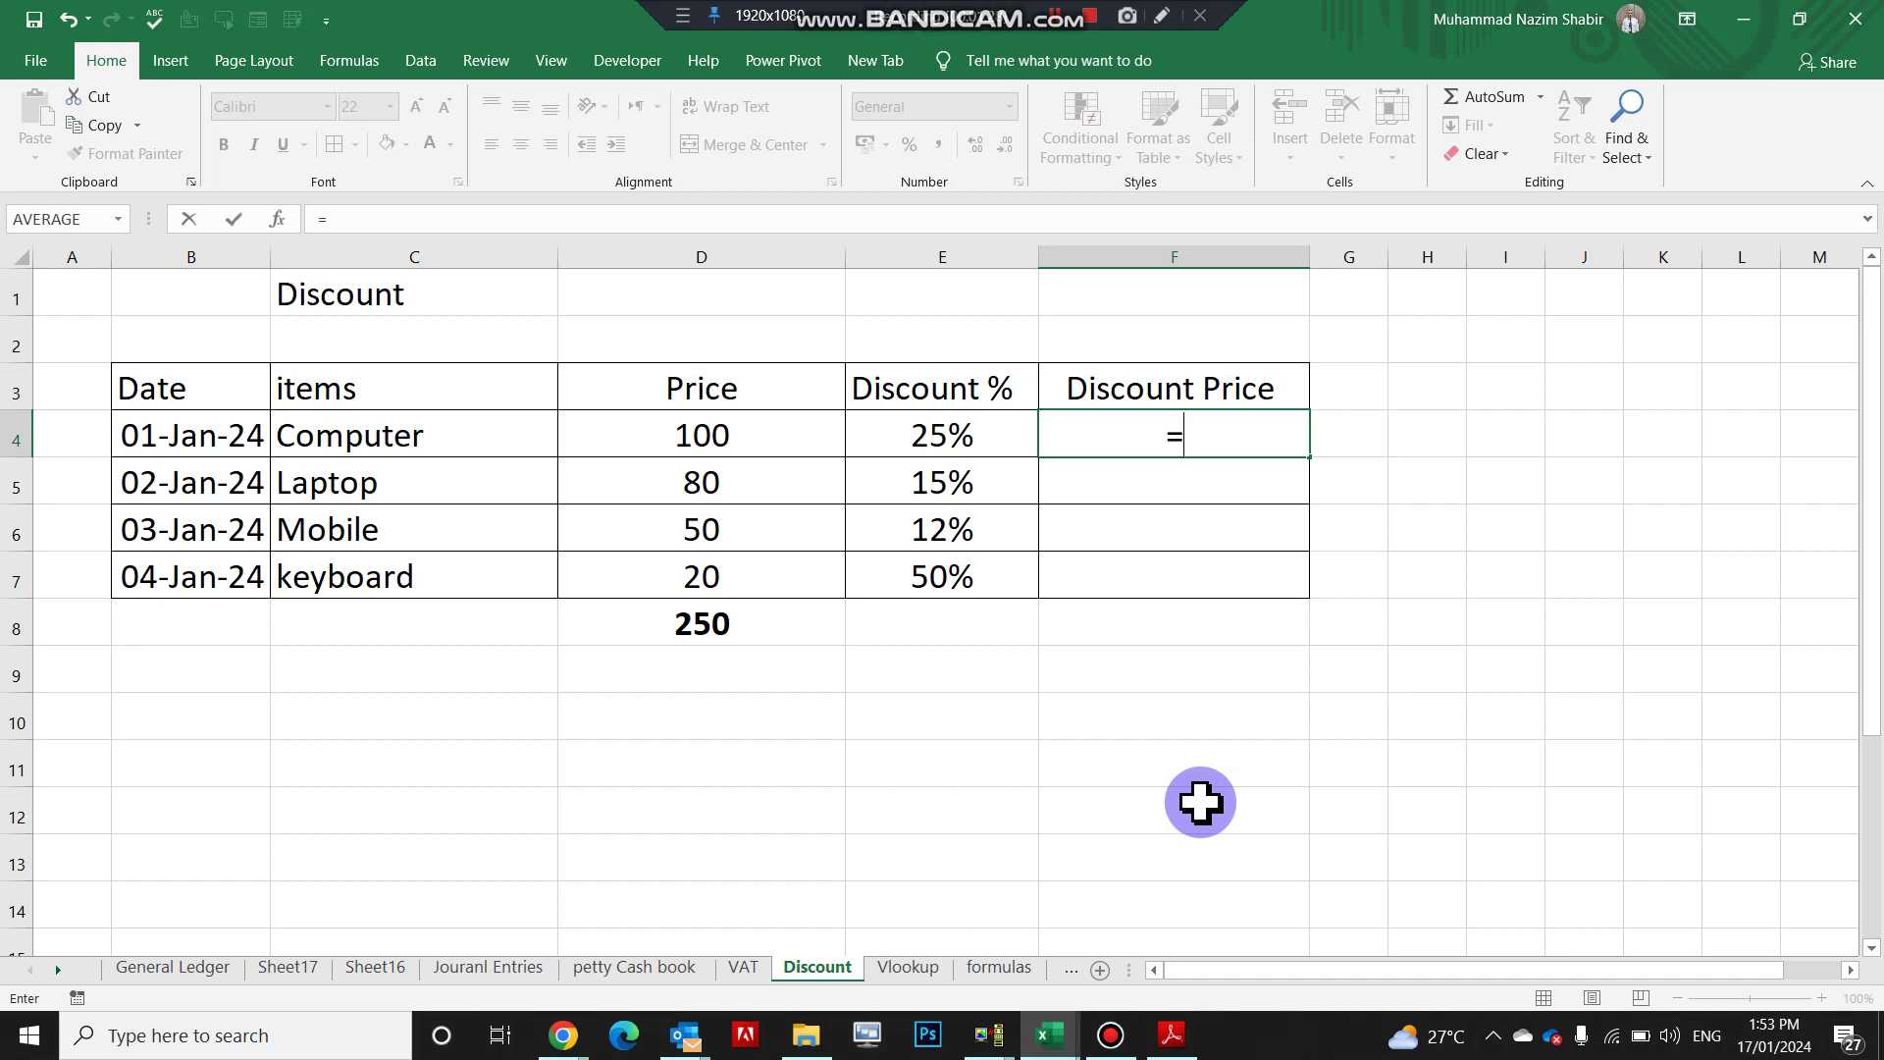
# Build the formula =D4*(1-E4) in F4 so the Computer's discount price shows 75.
pyautogui.press('Left')
pyautogui.press('Left')
pyautogui.press('Left')
pyautogui.press('Right')
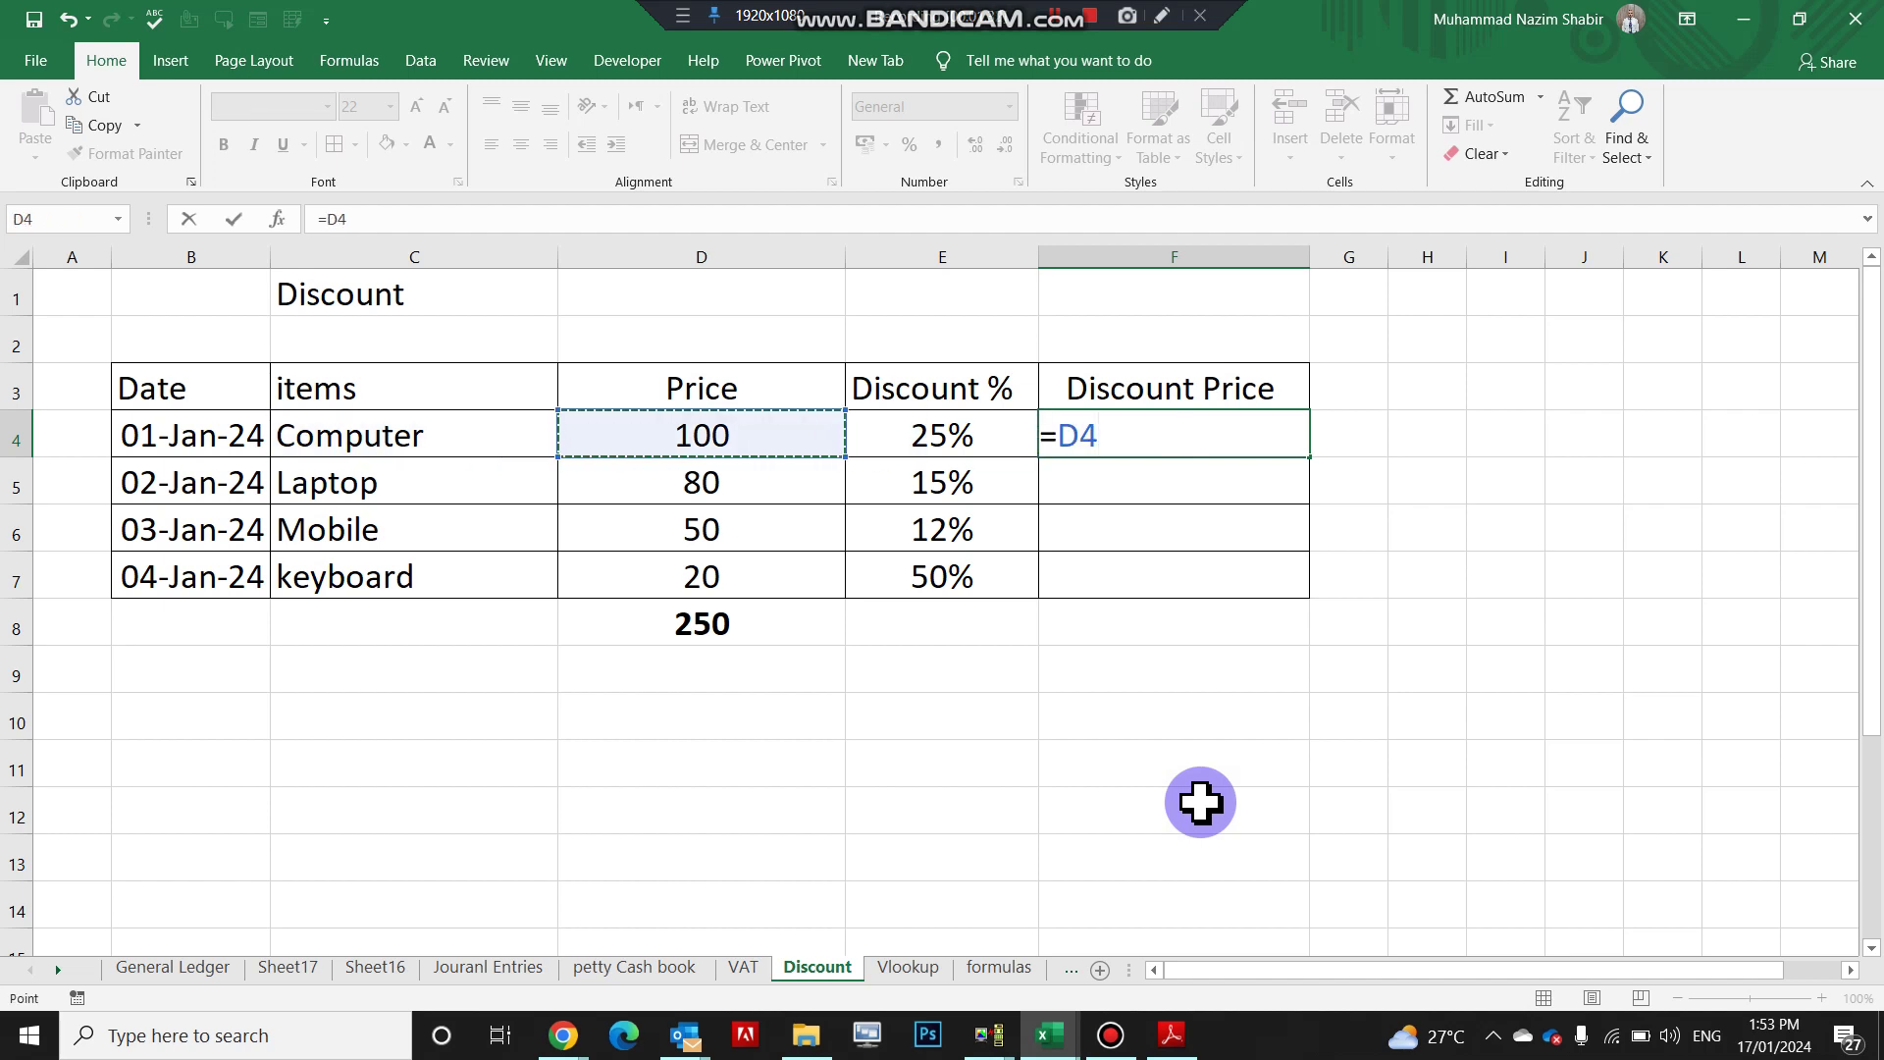
pyautogui.write('*')
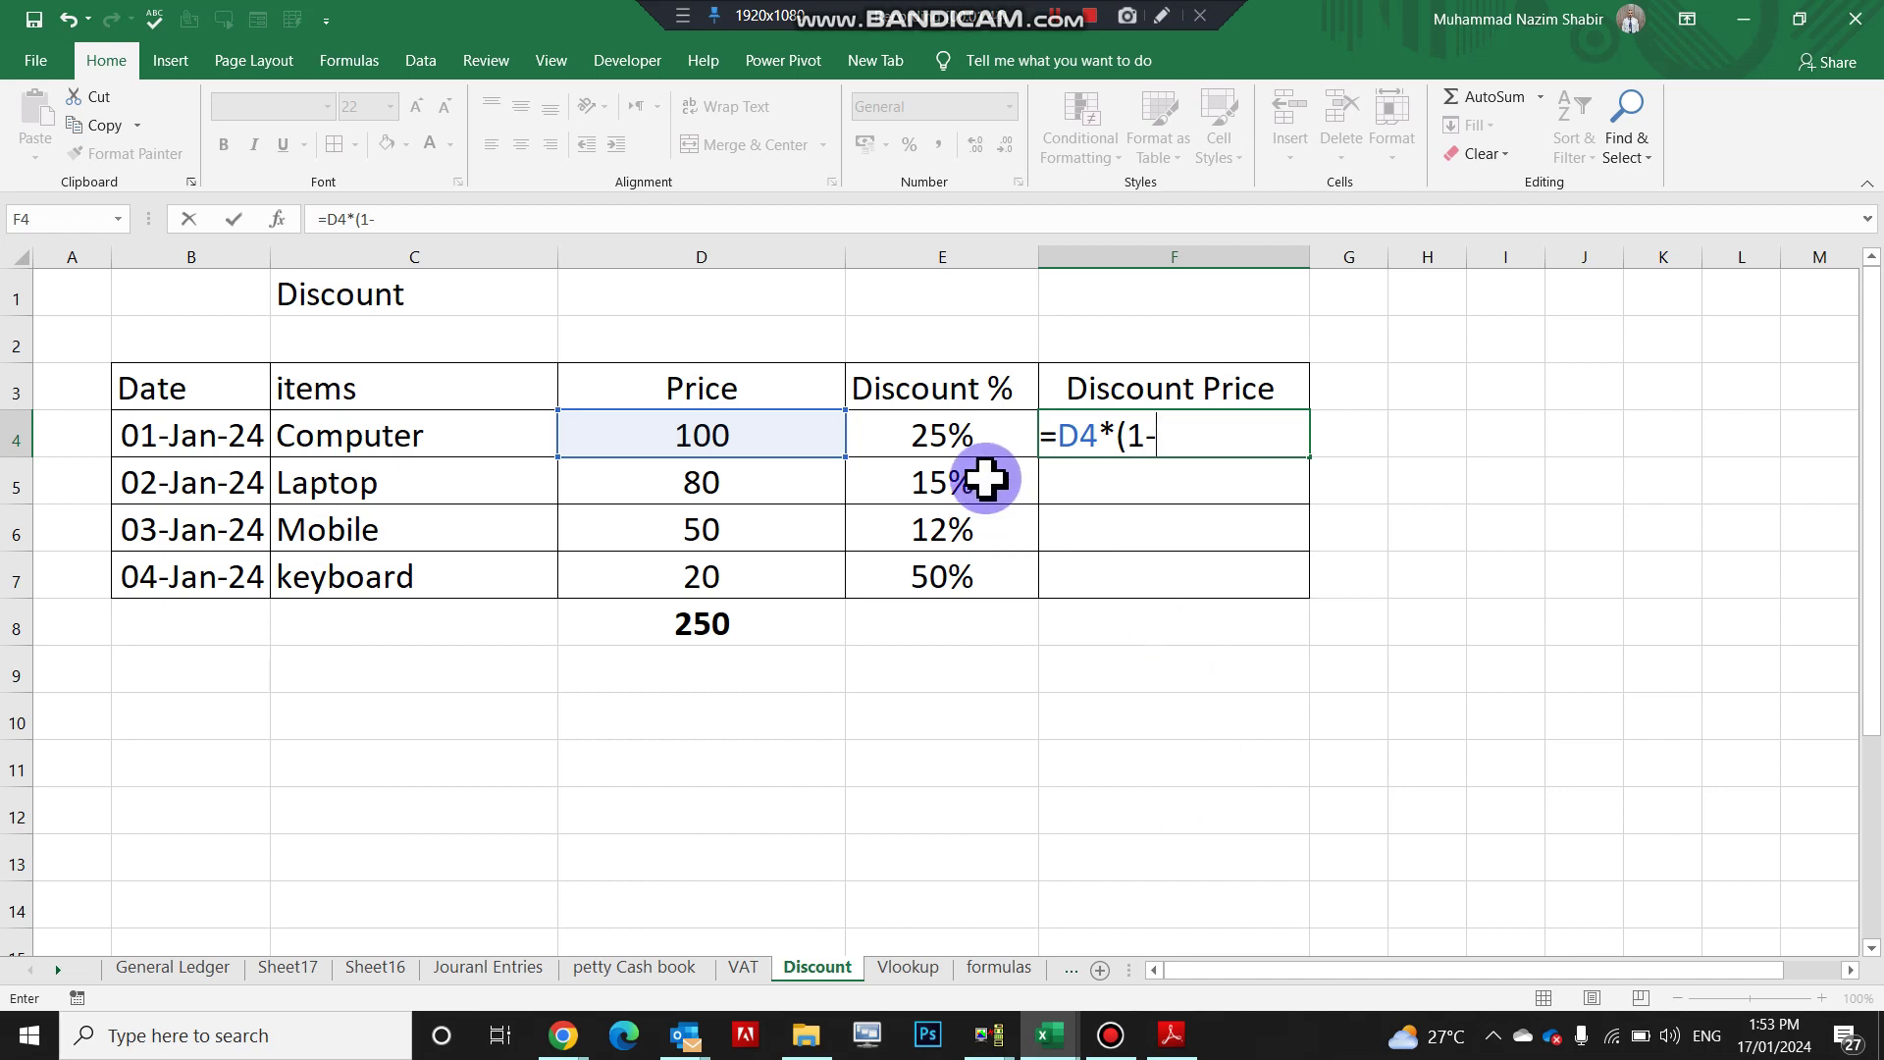
pyautogui.click(976, 436)
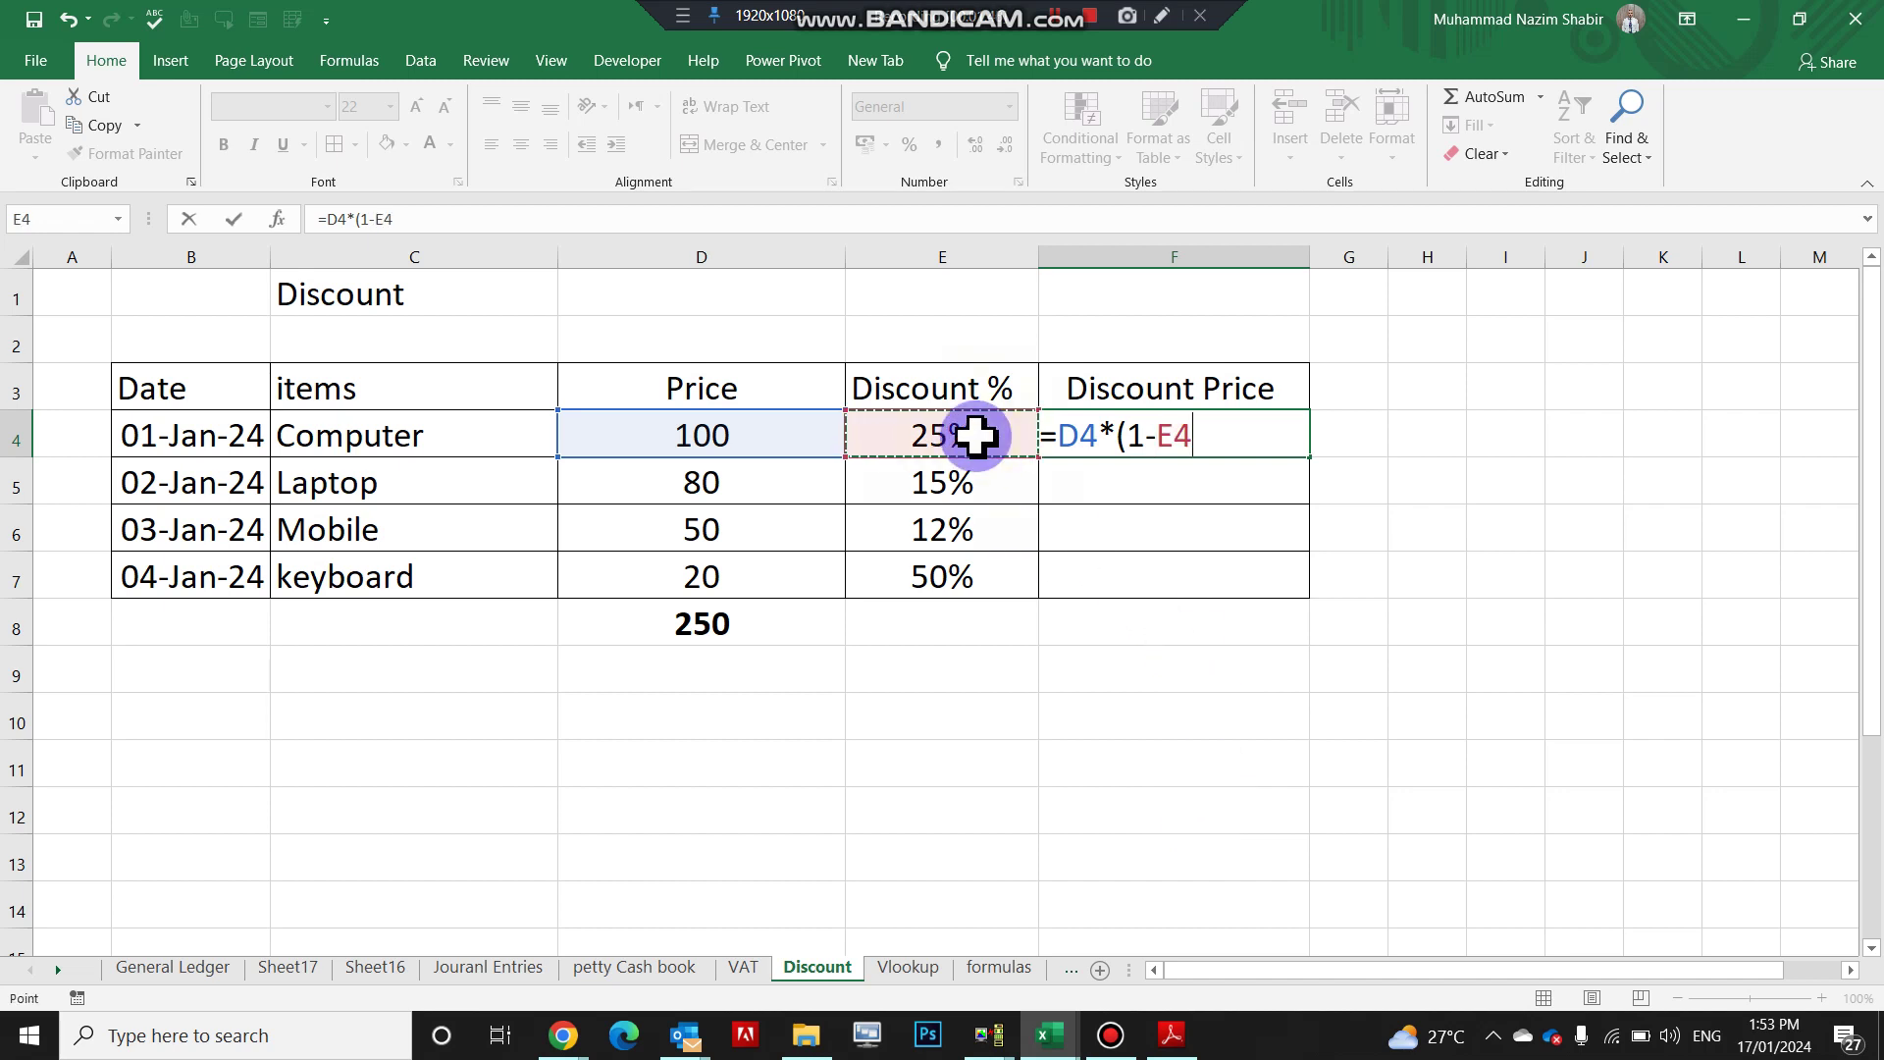
pyautogui.write(')')
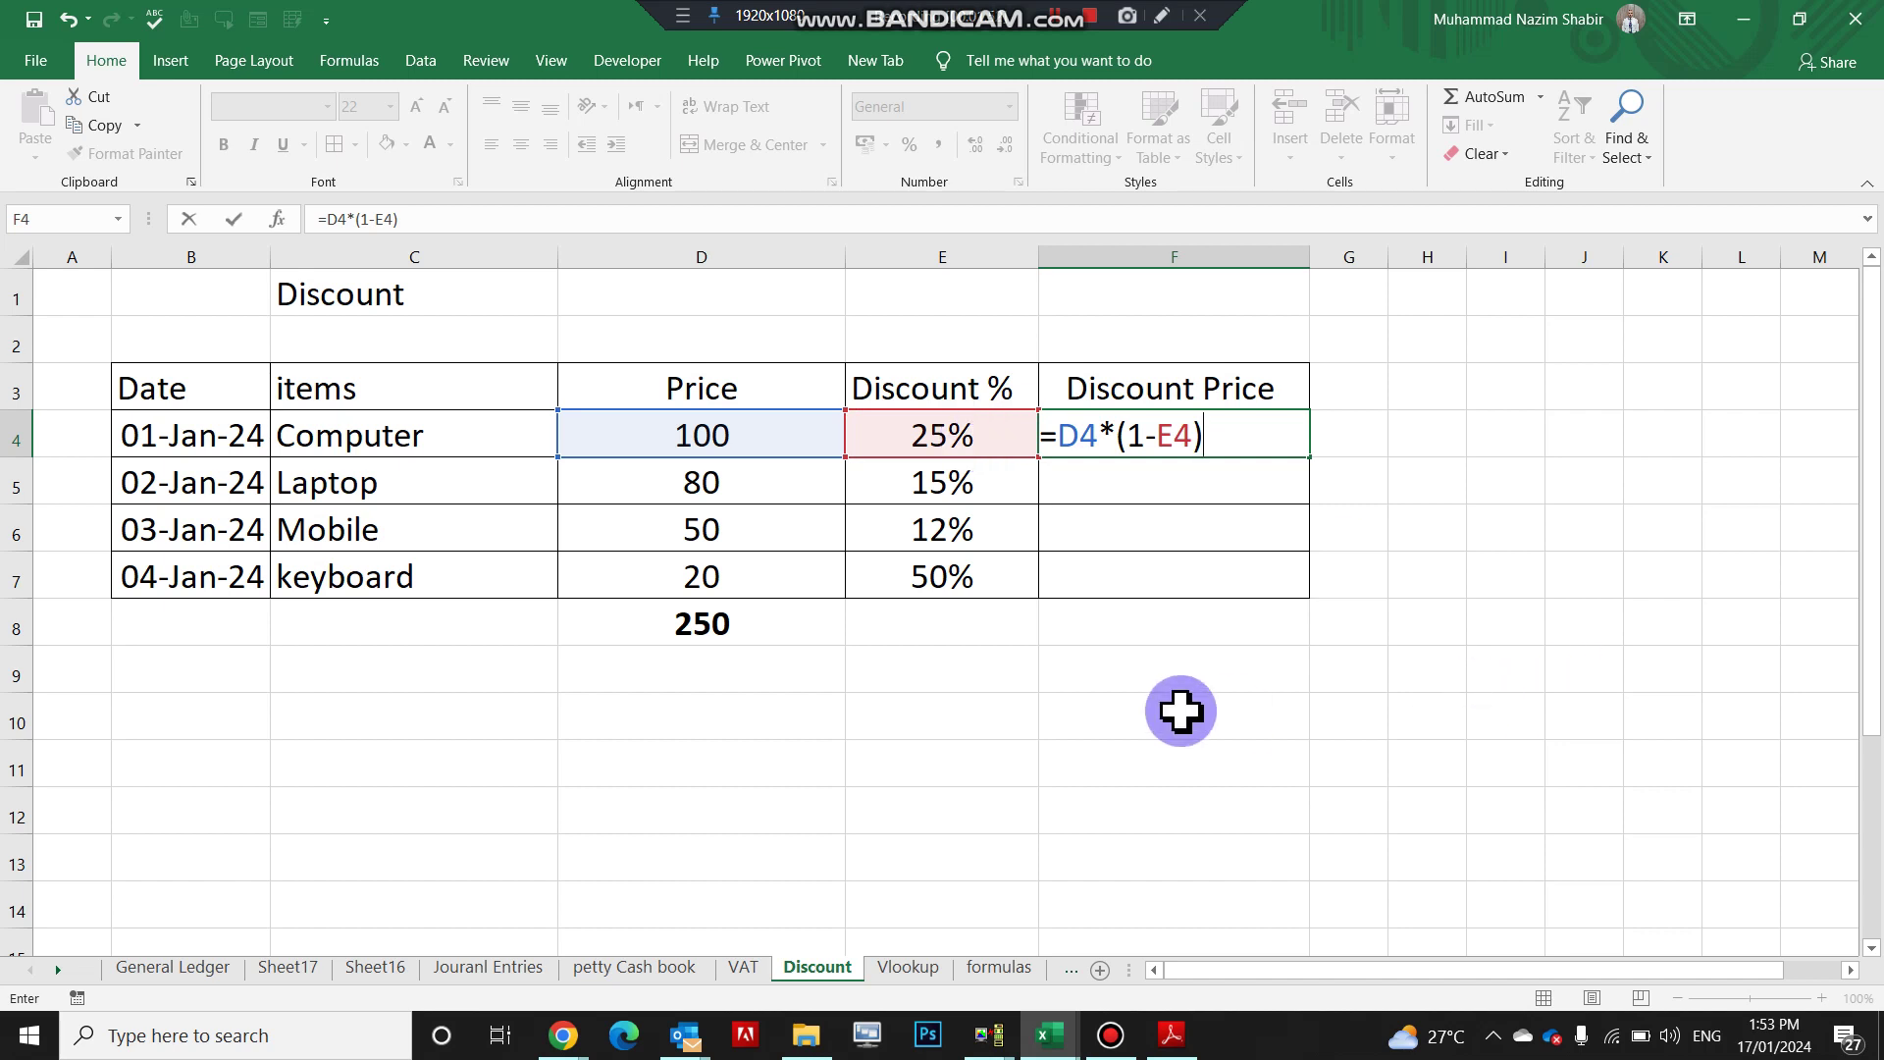
pyautogui.press('super')
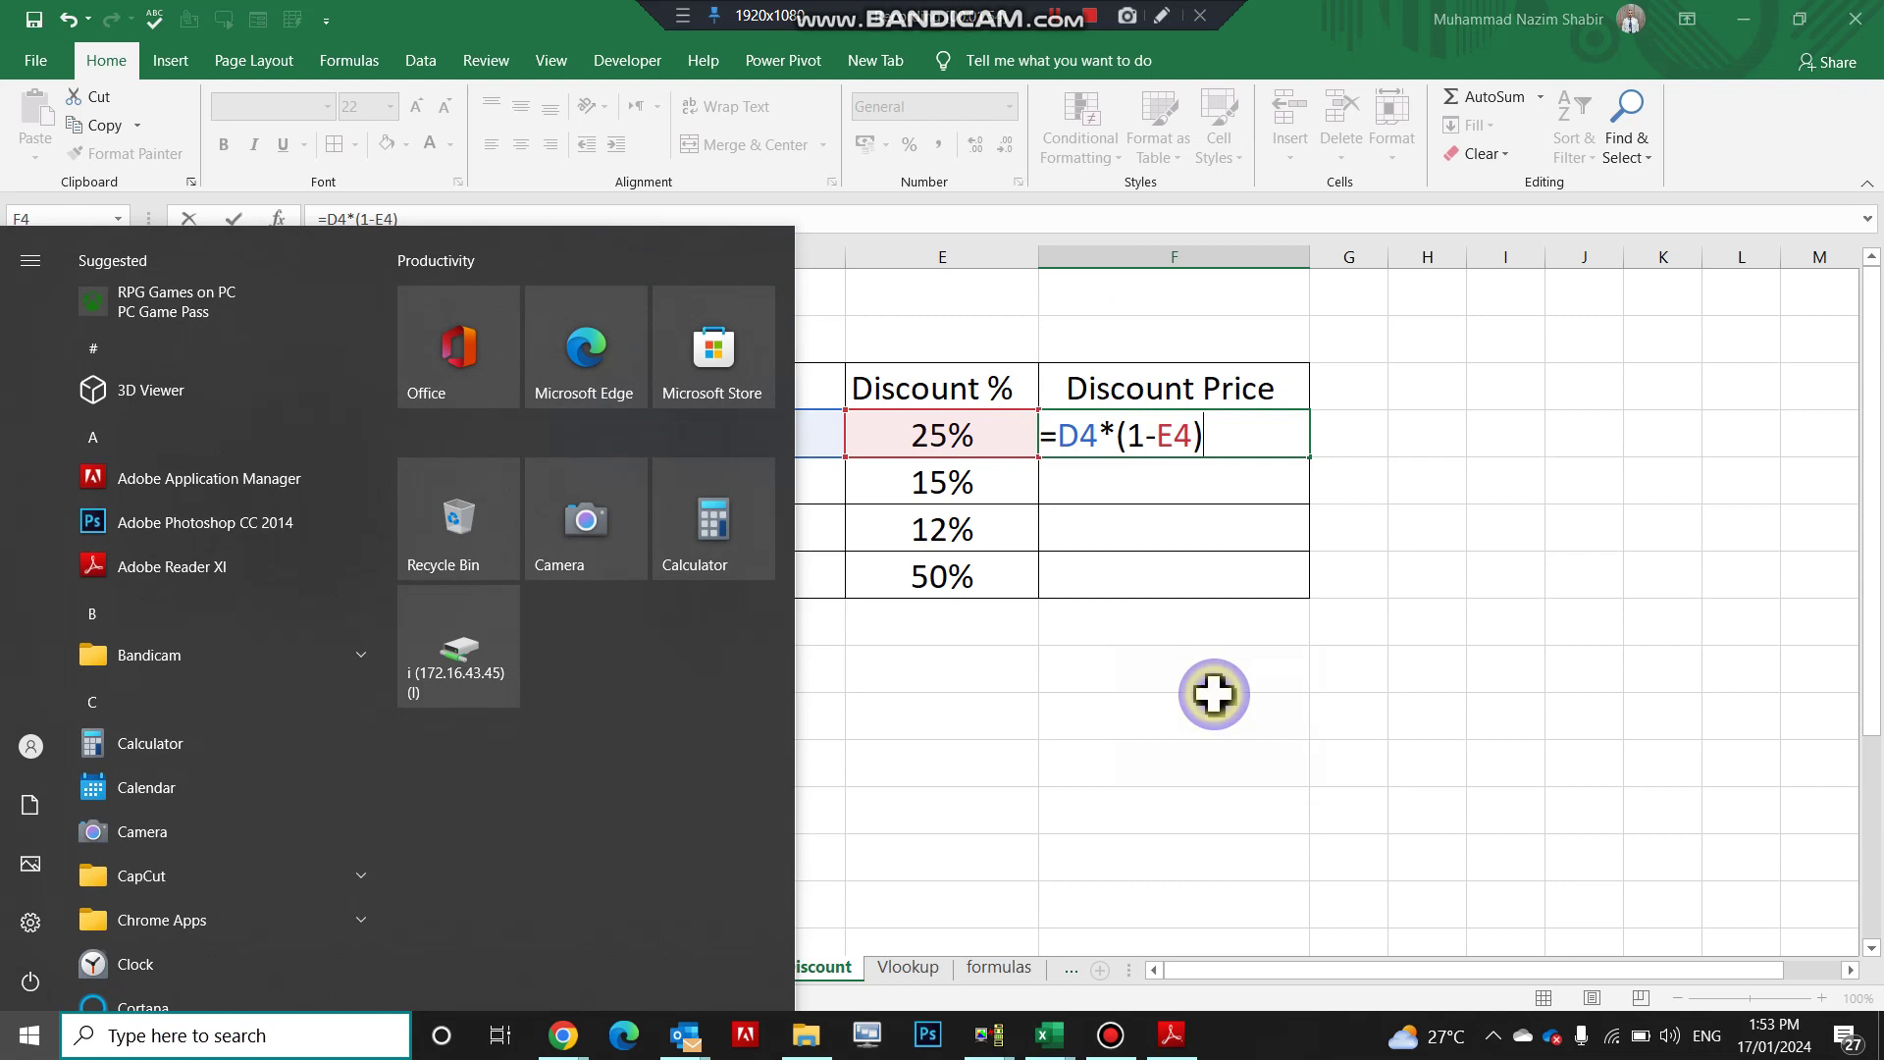
pyautogui.click(1214, 693)
pyautogui.doubleClick(1215, 431)
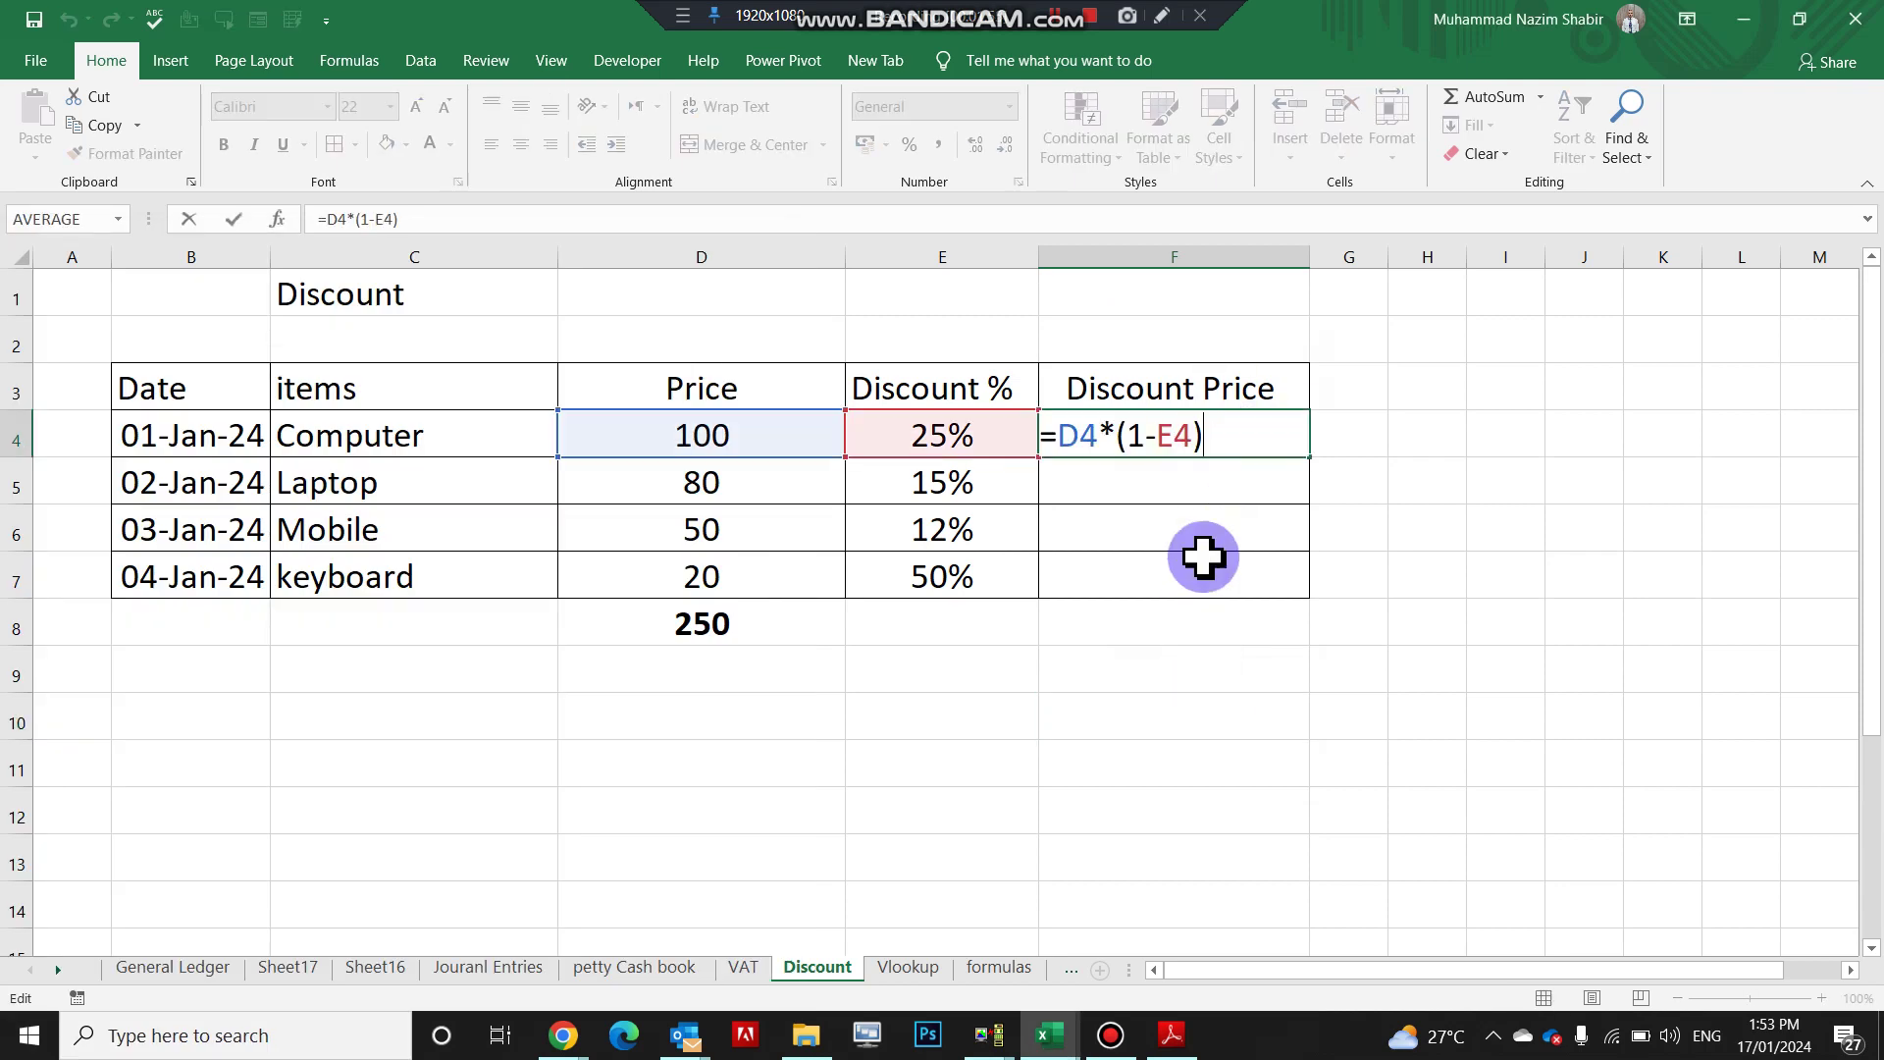
pyautogui.click(1192, 628)
pyautogui.scroll(3, 1199, 580)
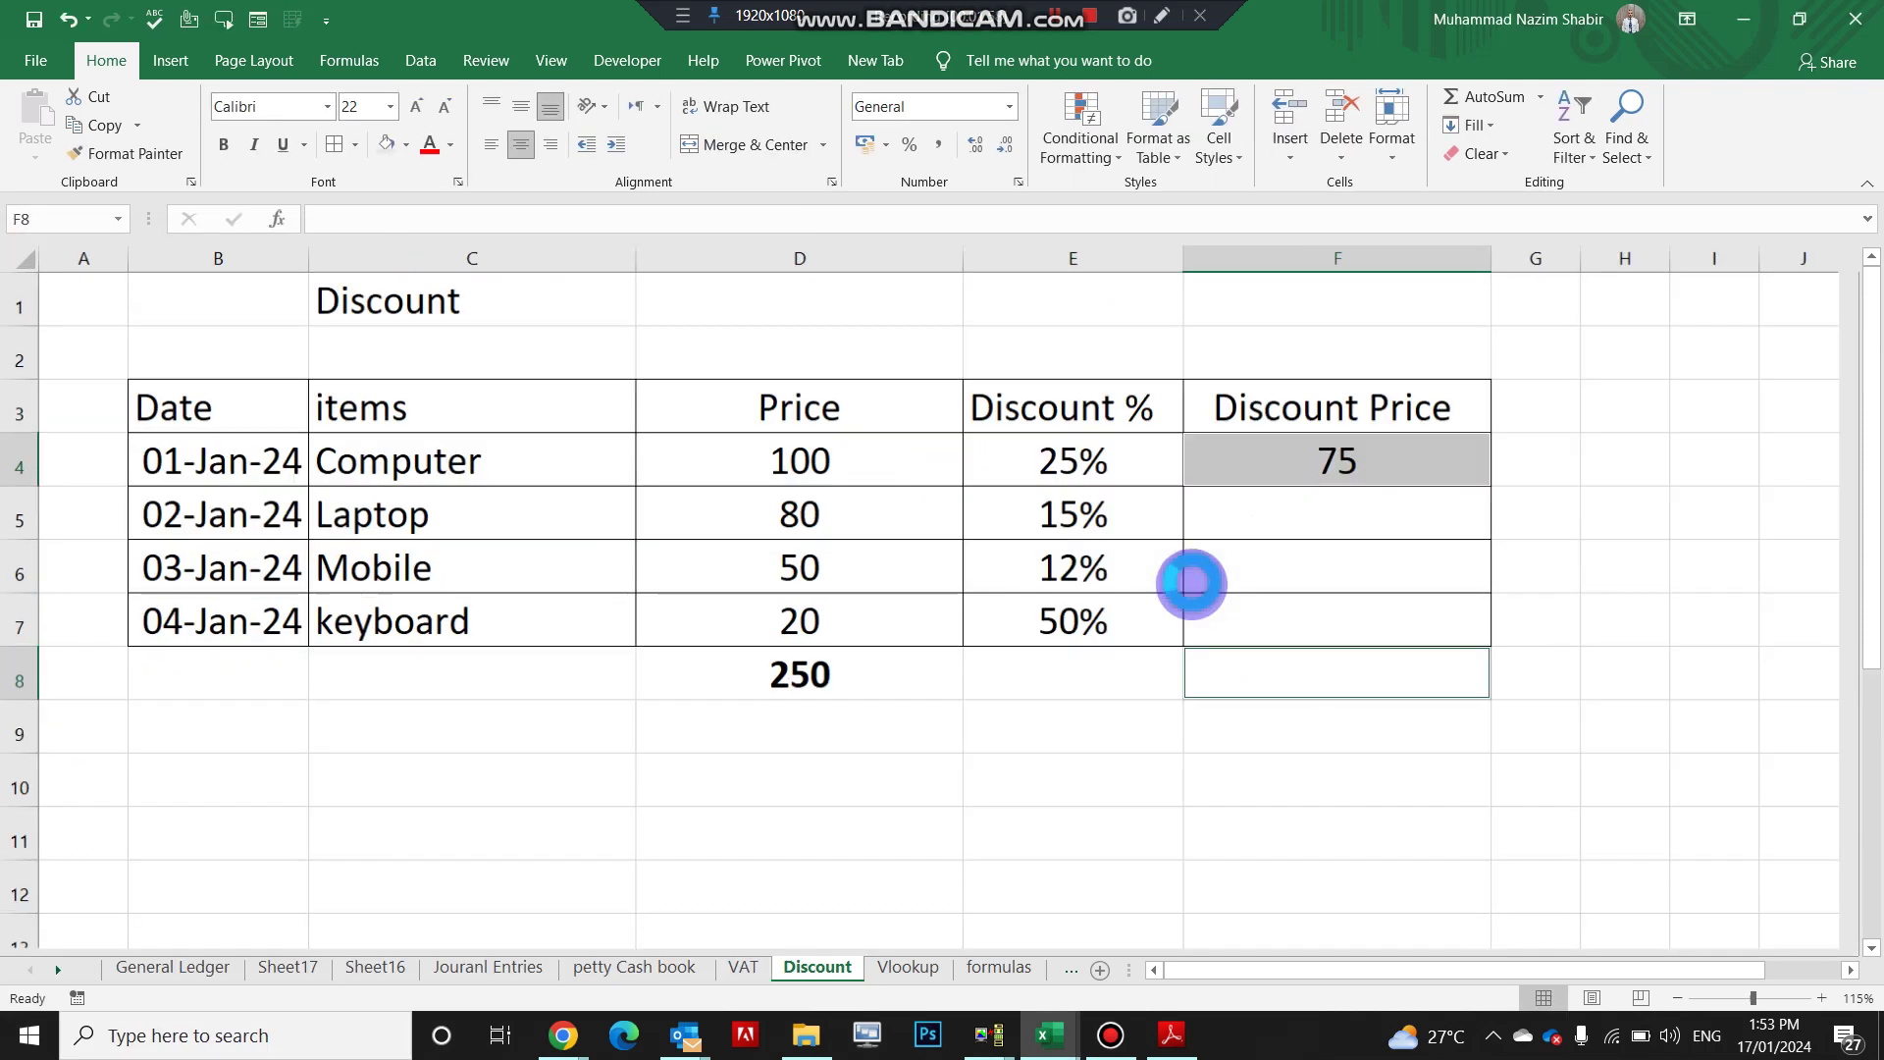
# Copy the F4 discount price formula down to F7, giving 68, 44 and 10.
pyautogui.click(1632, 511)
pyautogui.doubleClick(1632, 510)
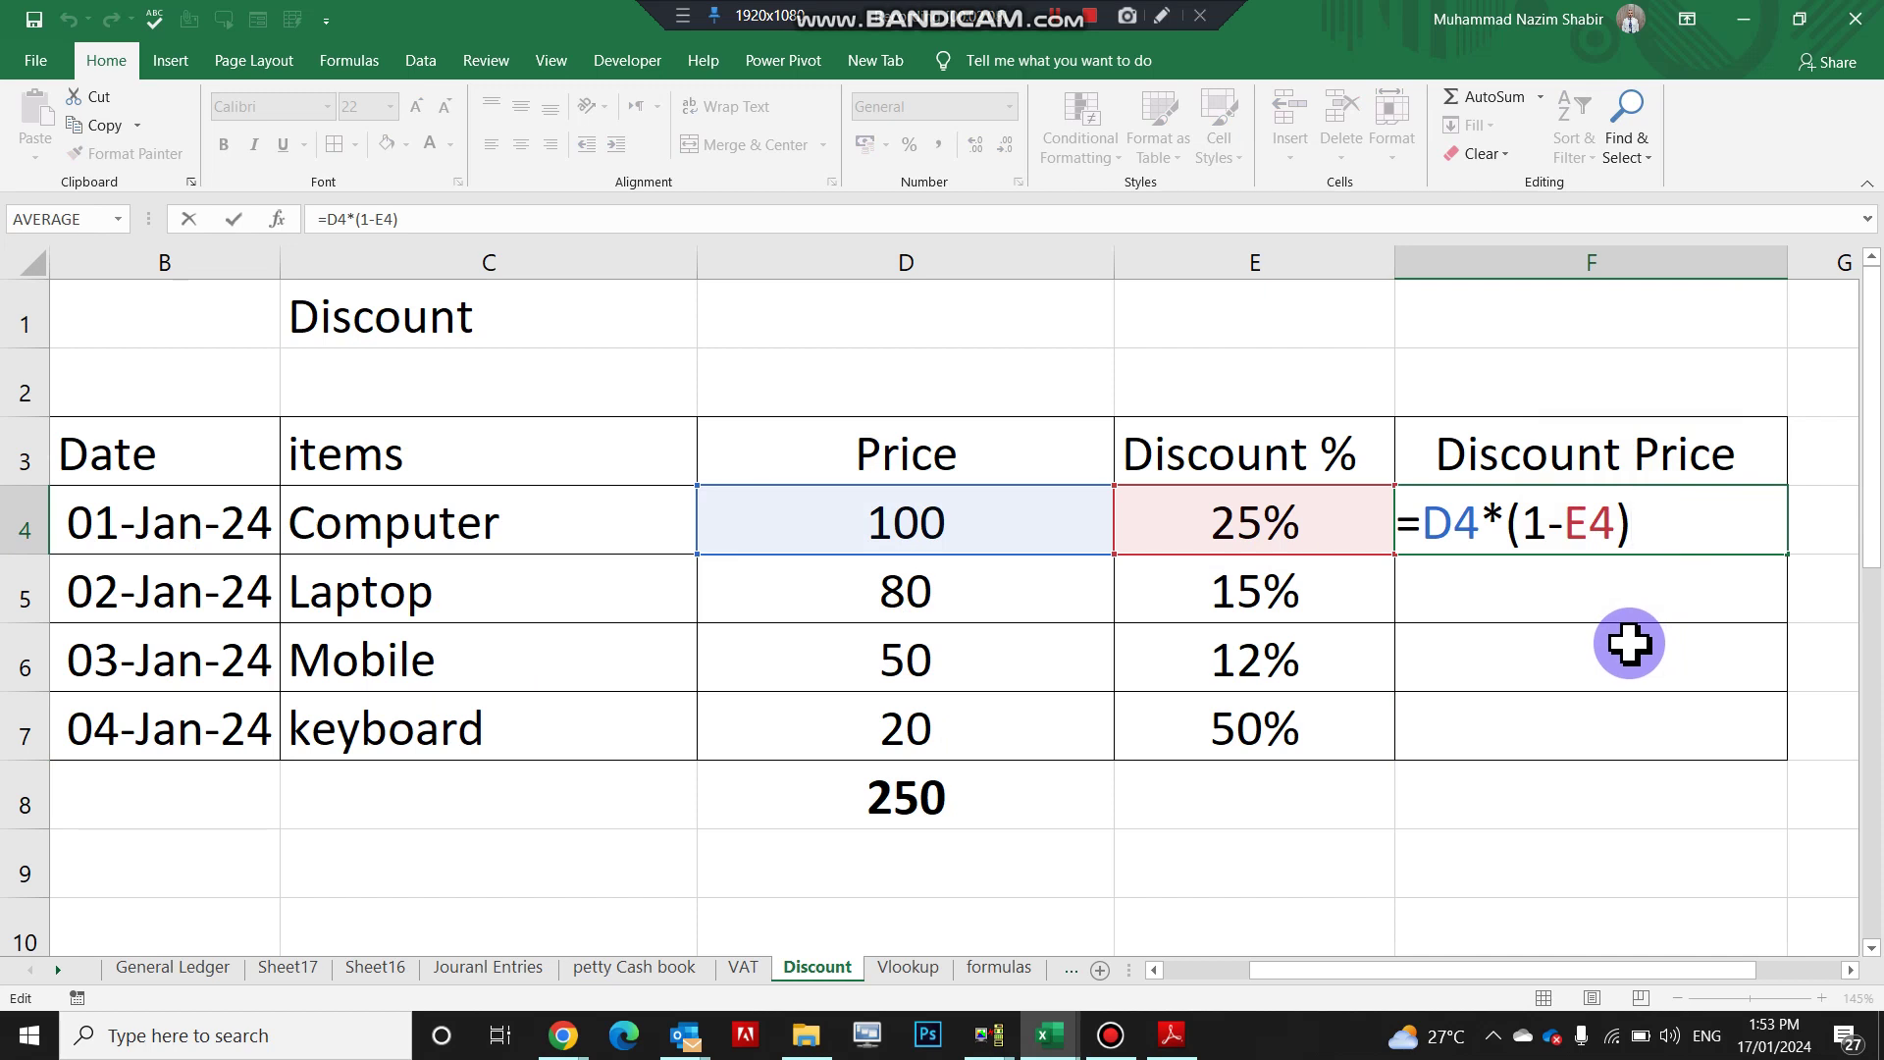
pyautogui.click(1629, 643)
pyautogui.scroll(-1, 1629, 643)
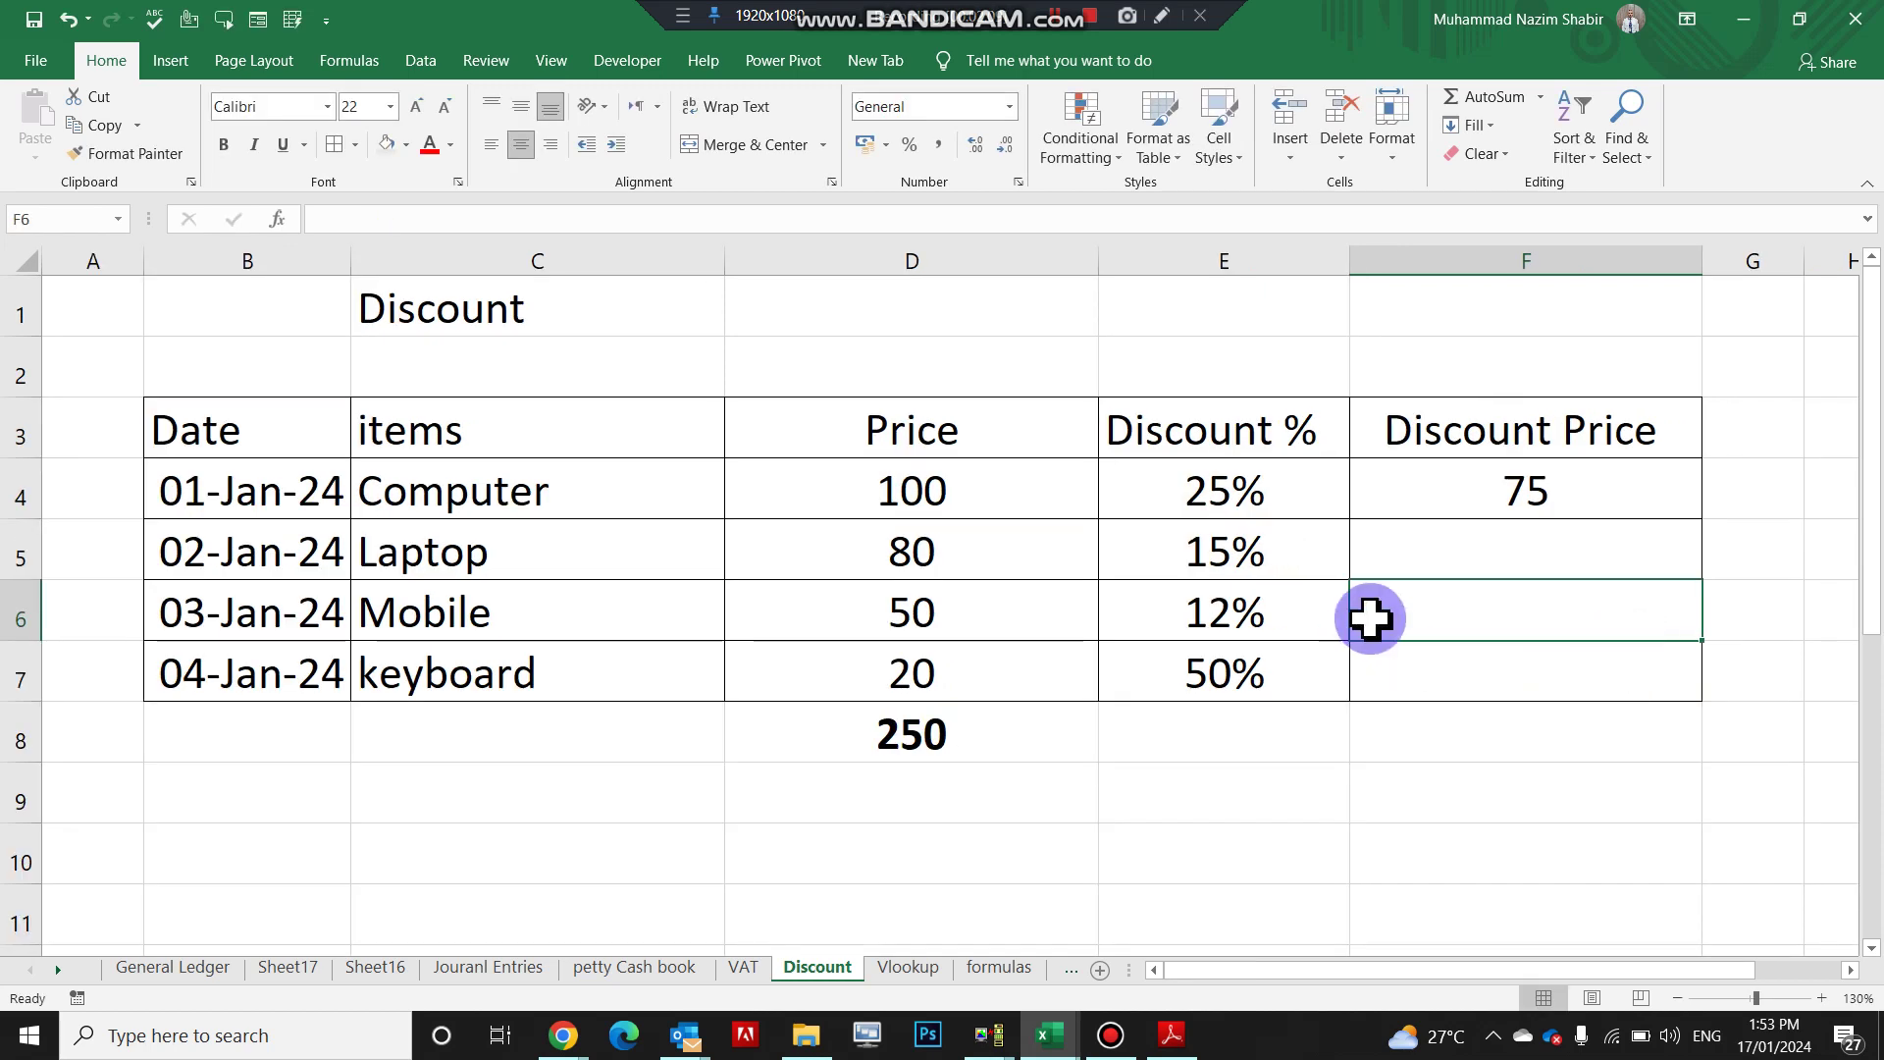
pyautogui.click(1555, 486)
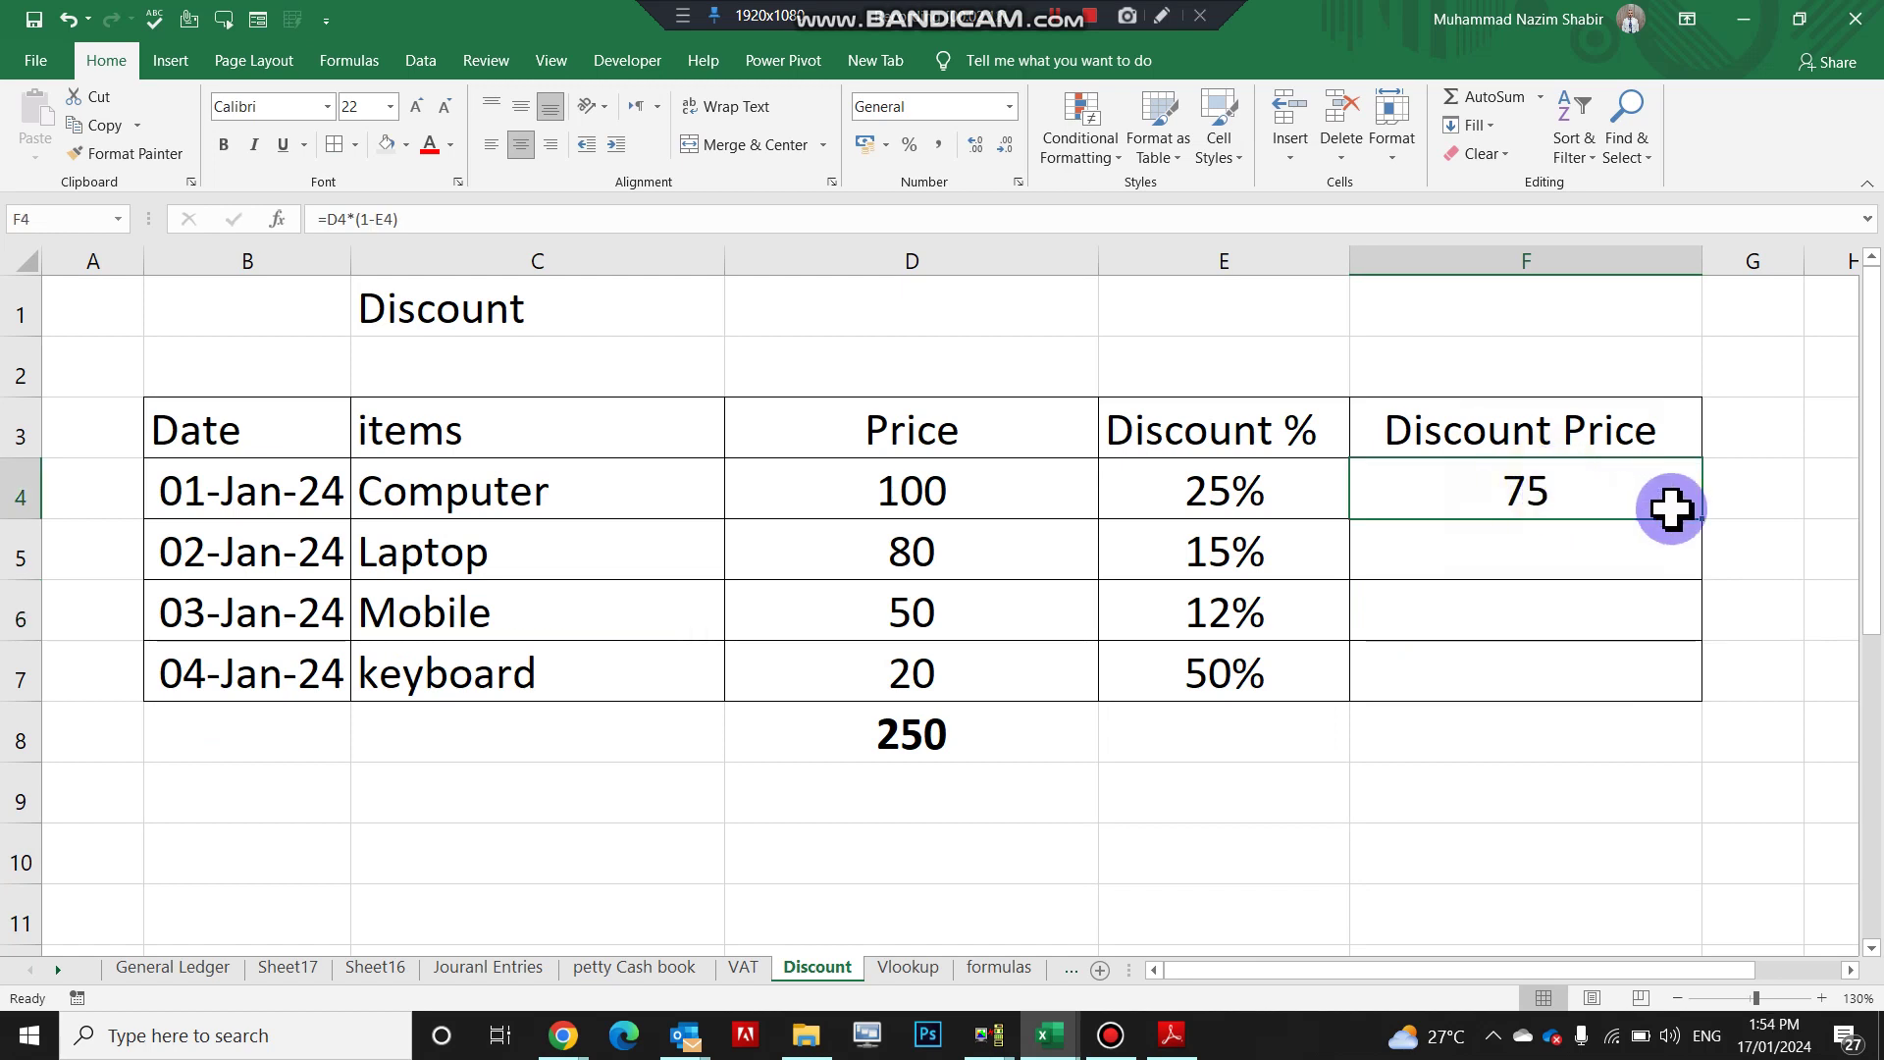
pyautogui.moveTo(1700, 519); pyautogui.dragTo(1683, 704)
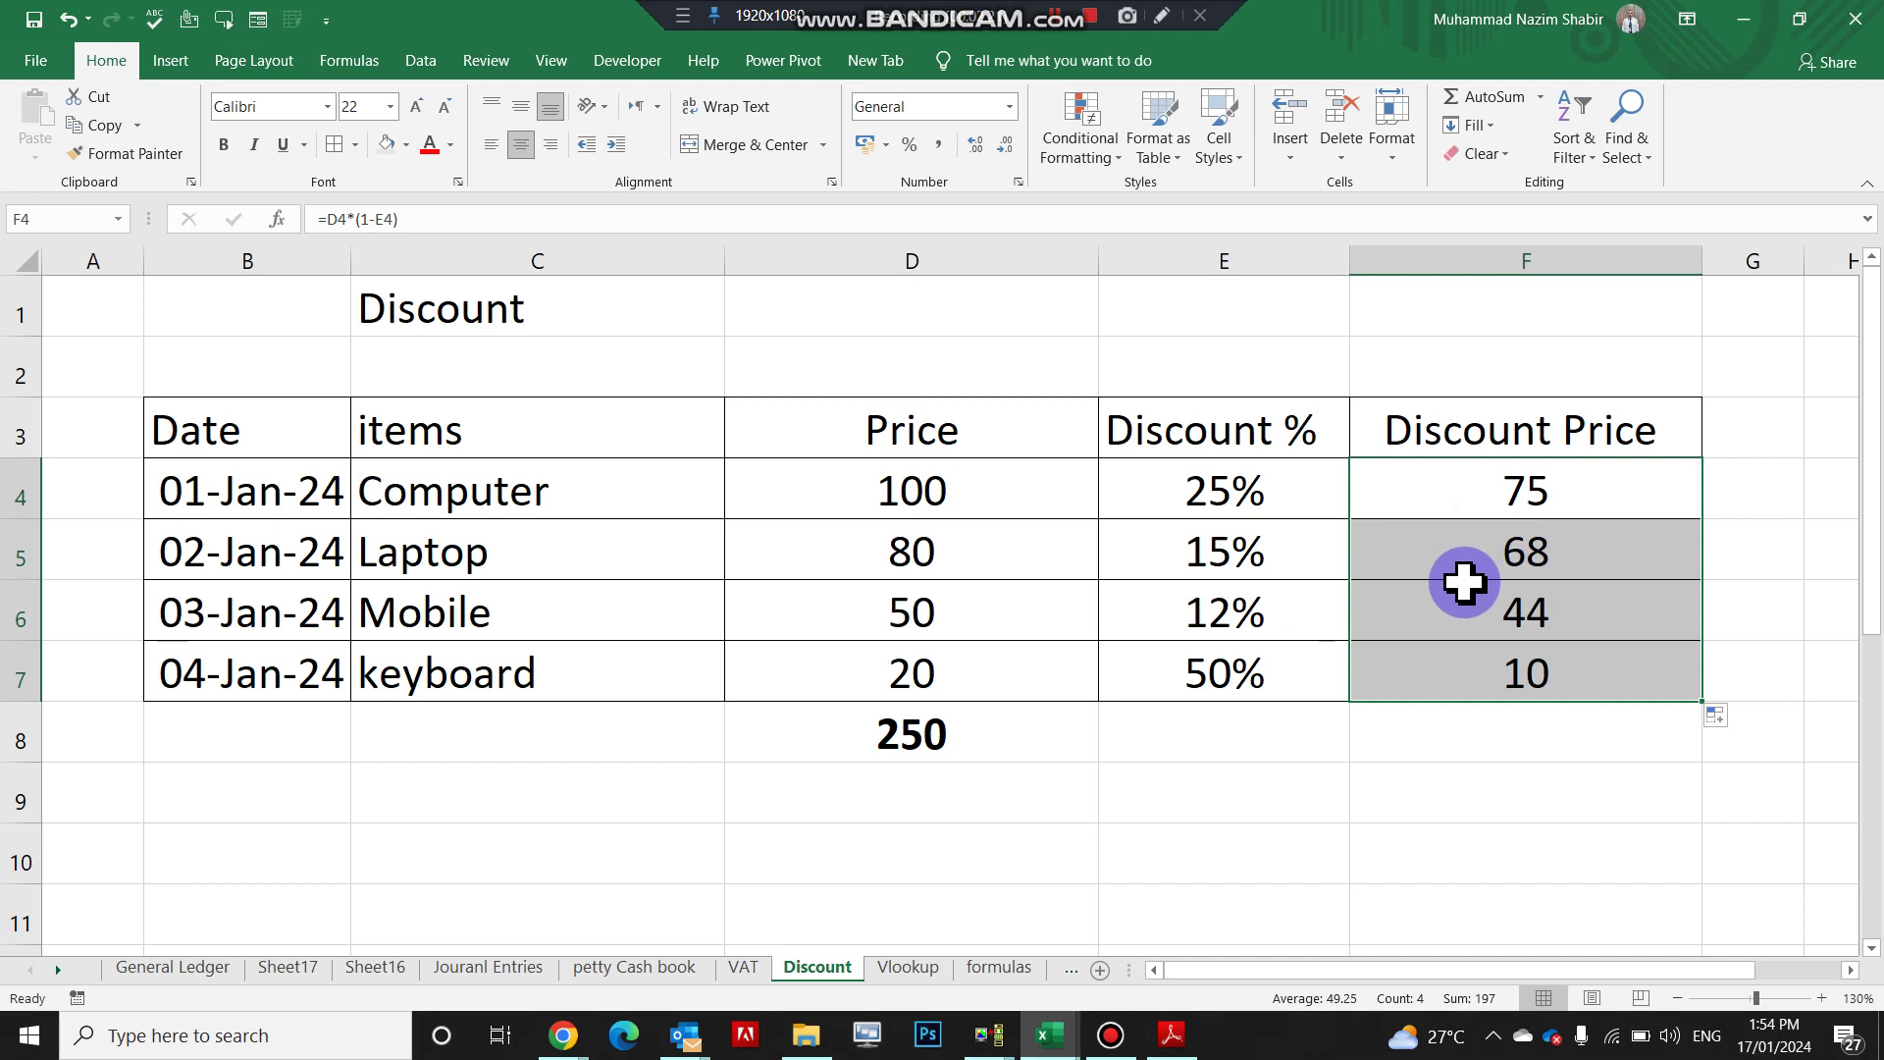
pyautogui.click(1413, 558)
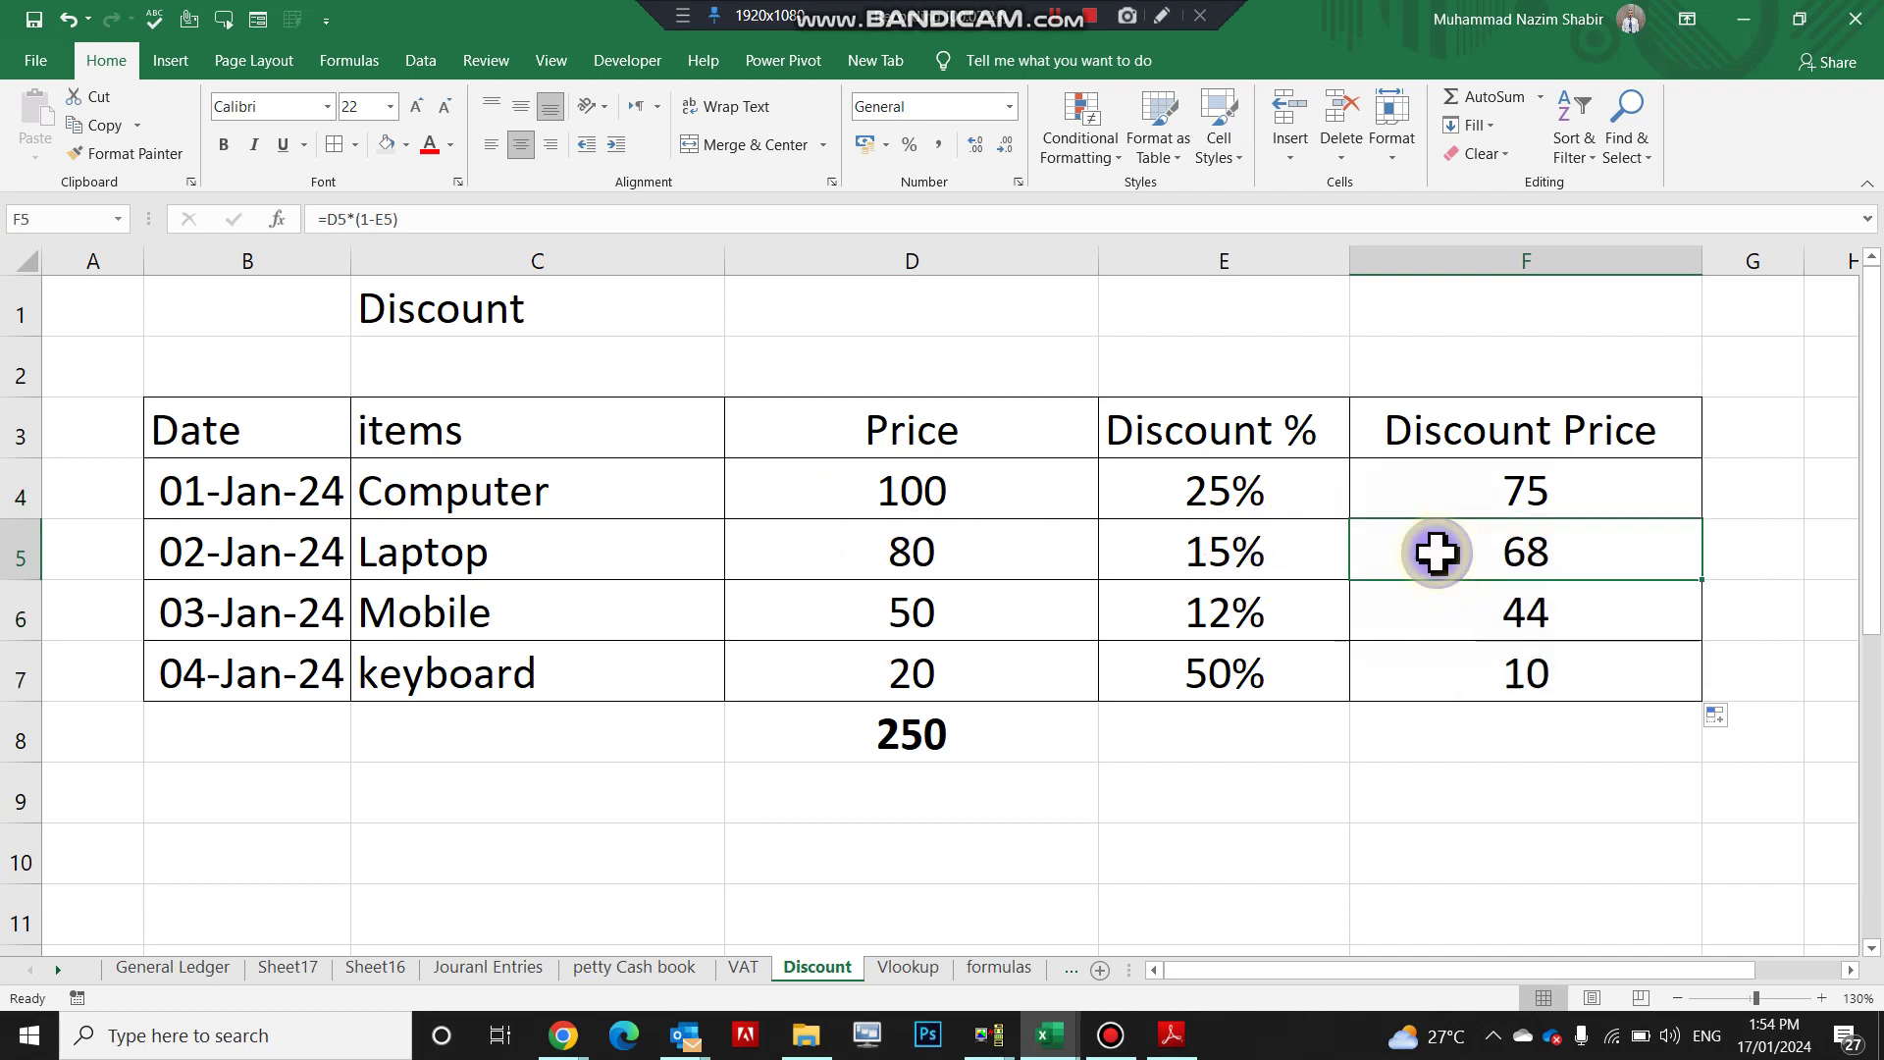
# Change the Laptop's discount in E5 to 25% and confirm its discount price becomes 60.
pyautogui.click(1276, 560)
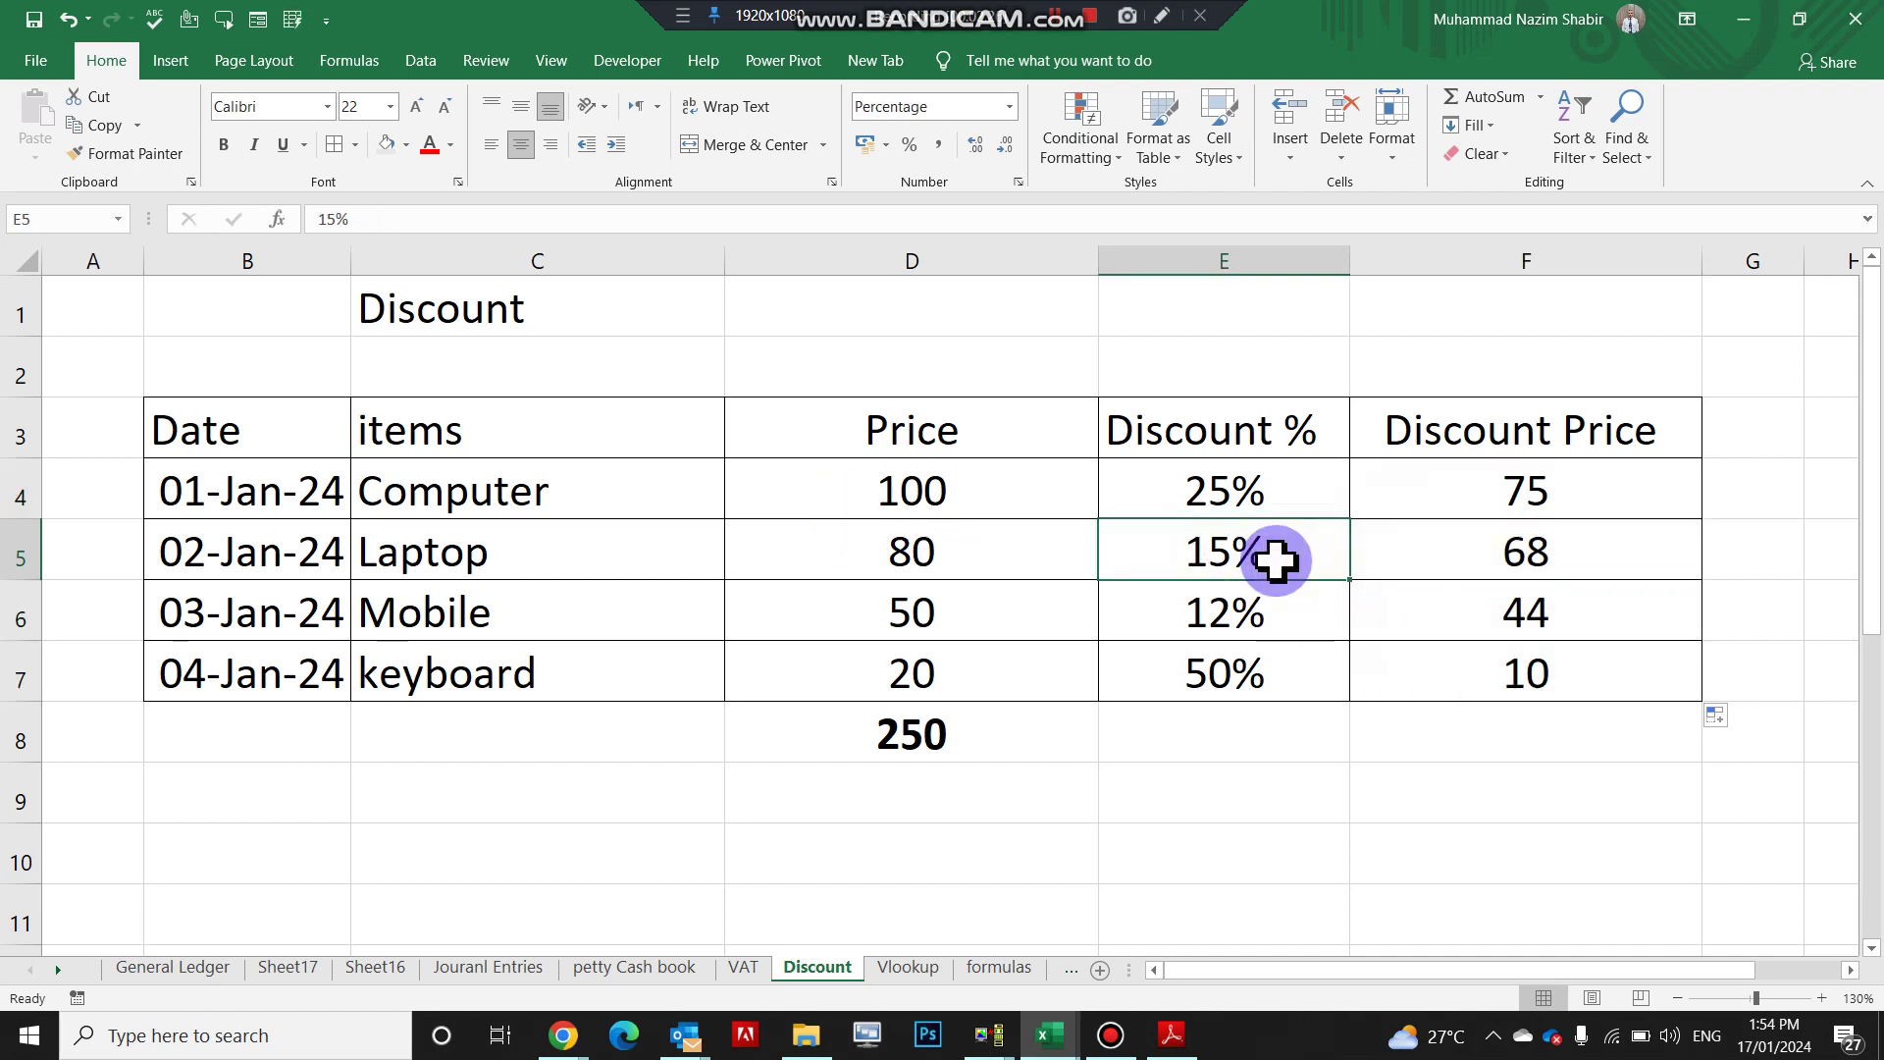
pyautogui.write('0')
pyautogui.press('BackSpace')
pyautogui.write('20')
pyautogui.press('Return')
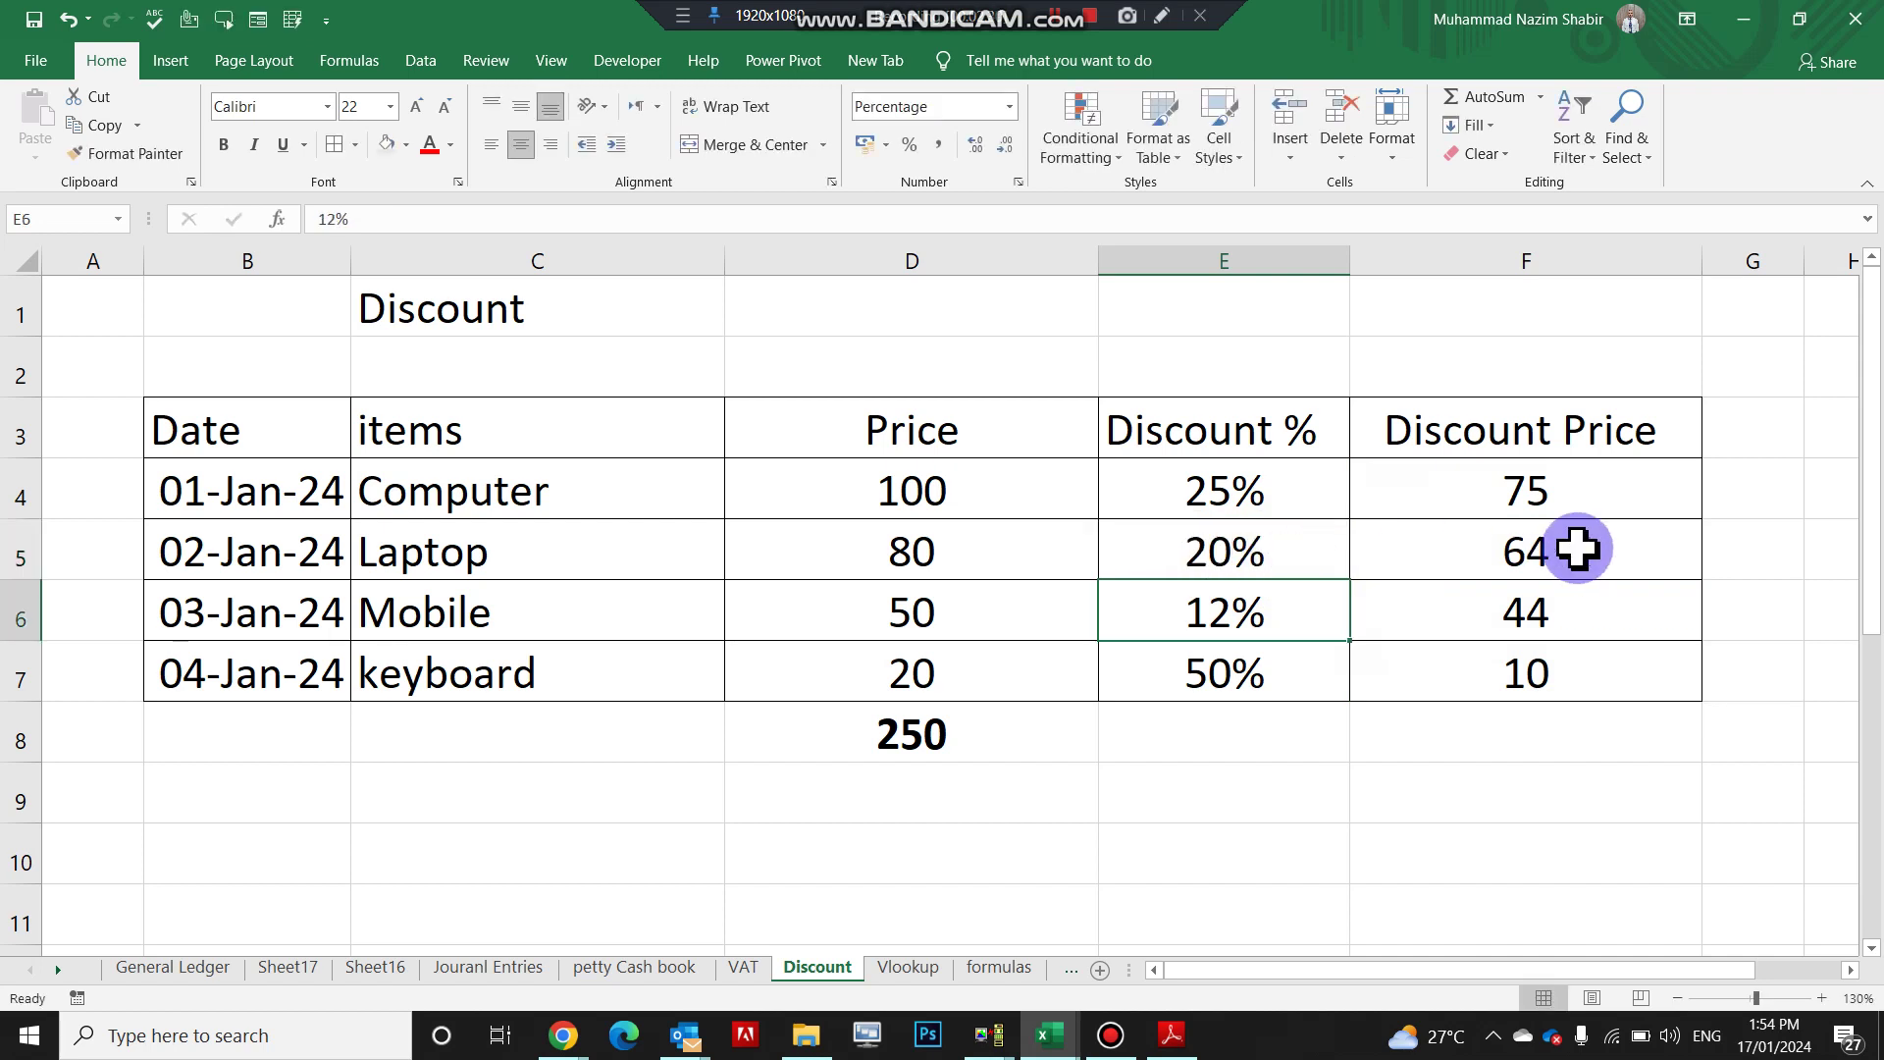
pyautogui.click(1266, 568)
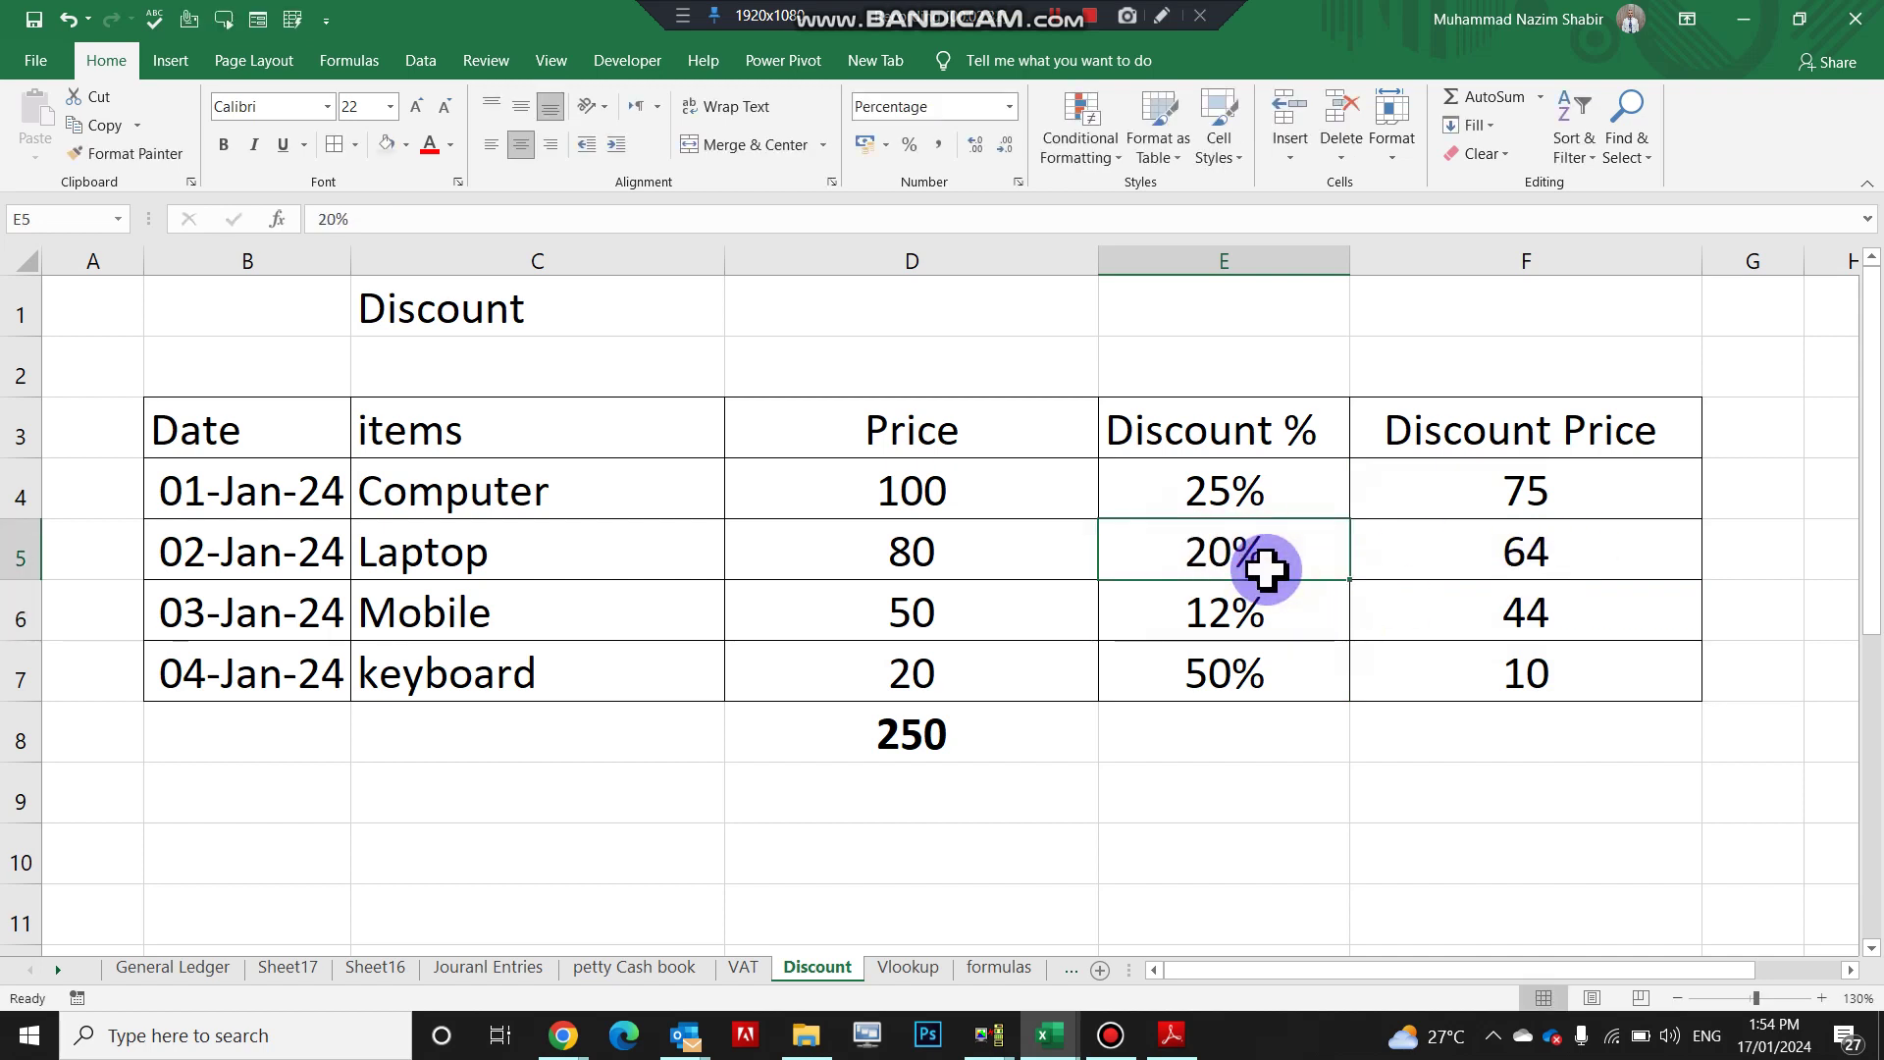
pyautogui.write('25')
pyautogui.press('Return')
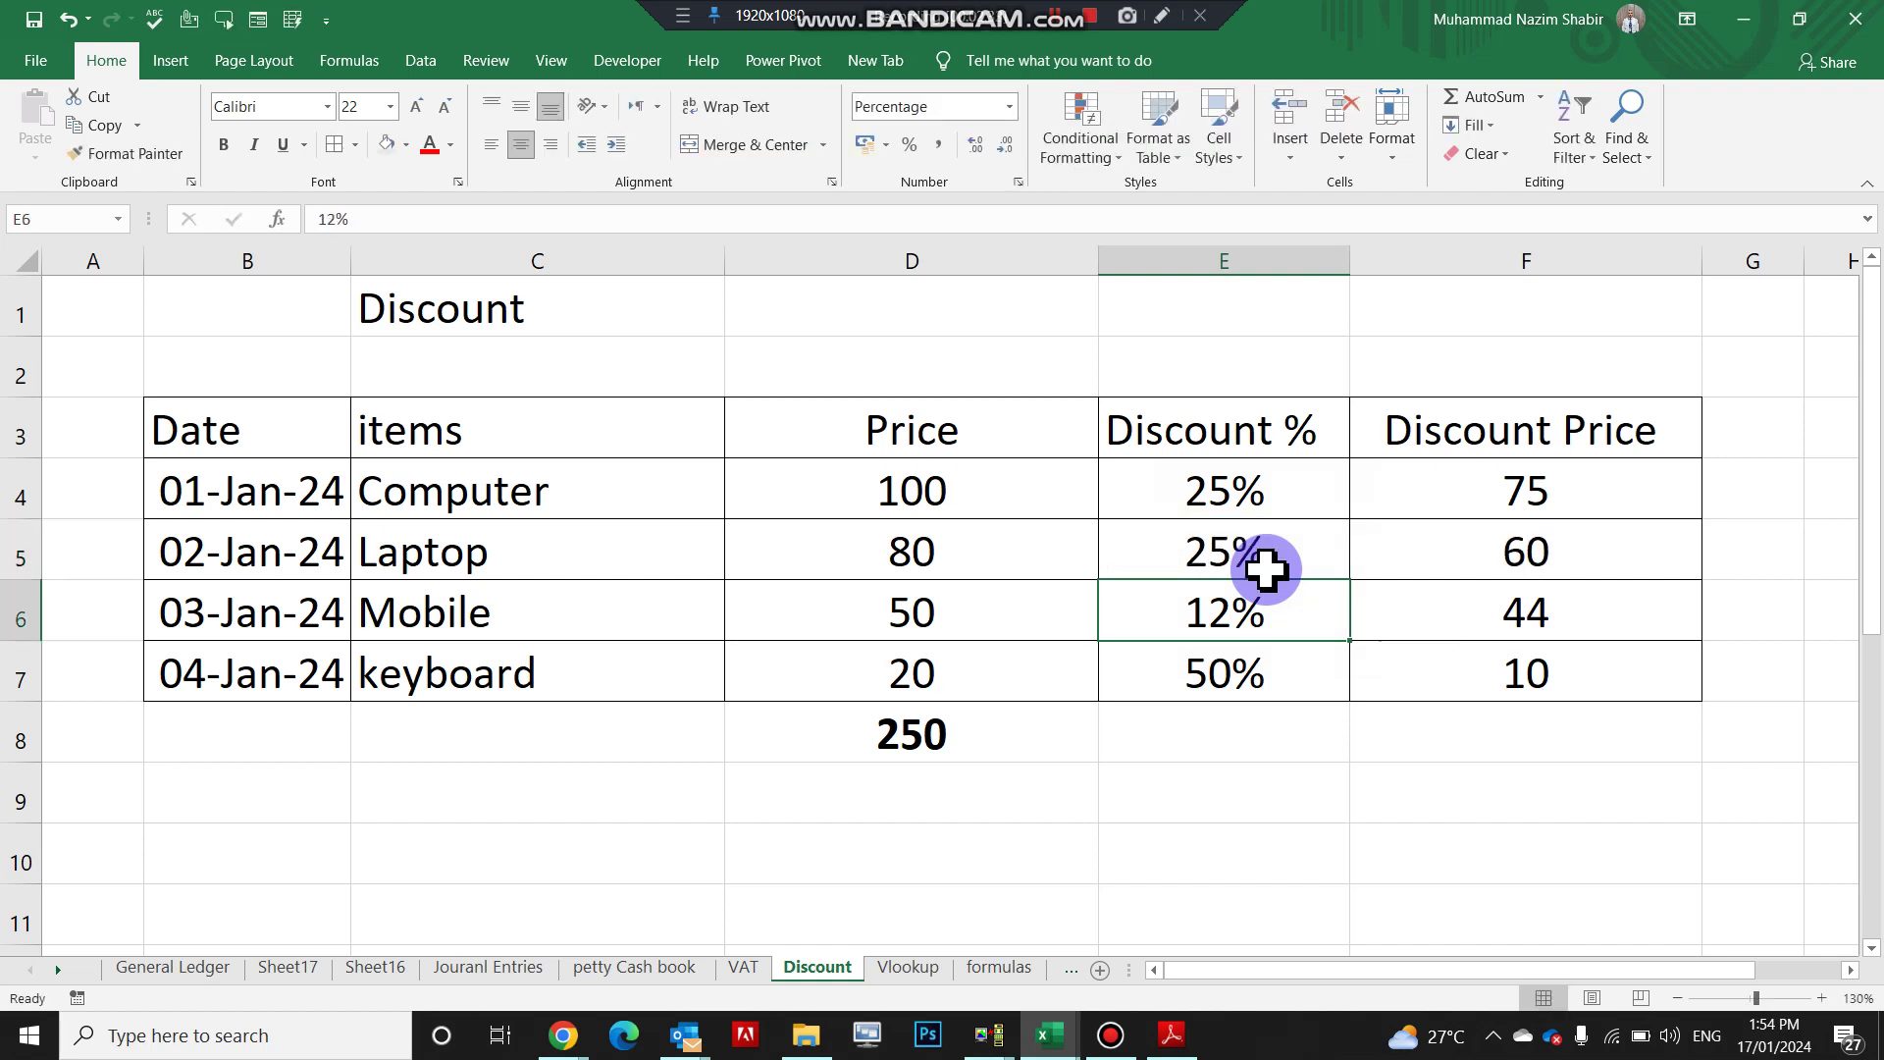
pyautogui.click(1015, 537)
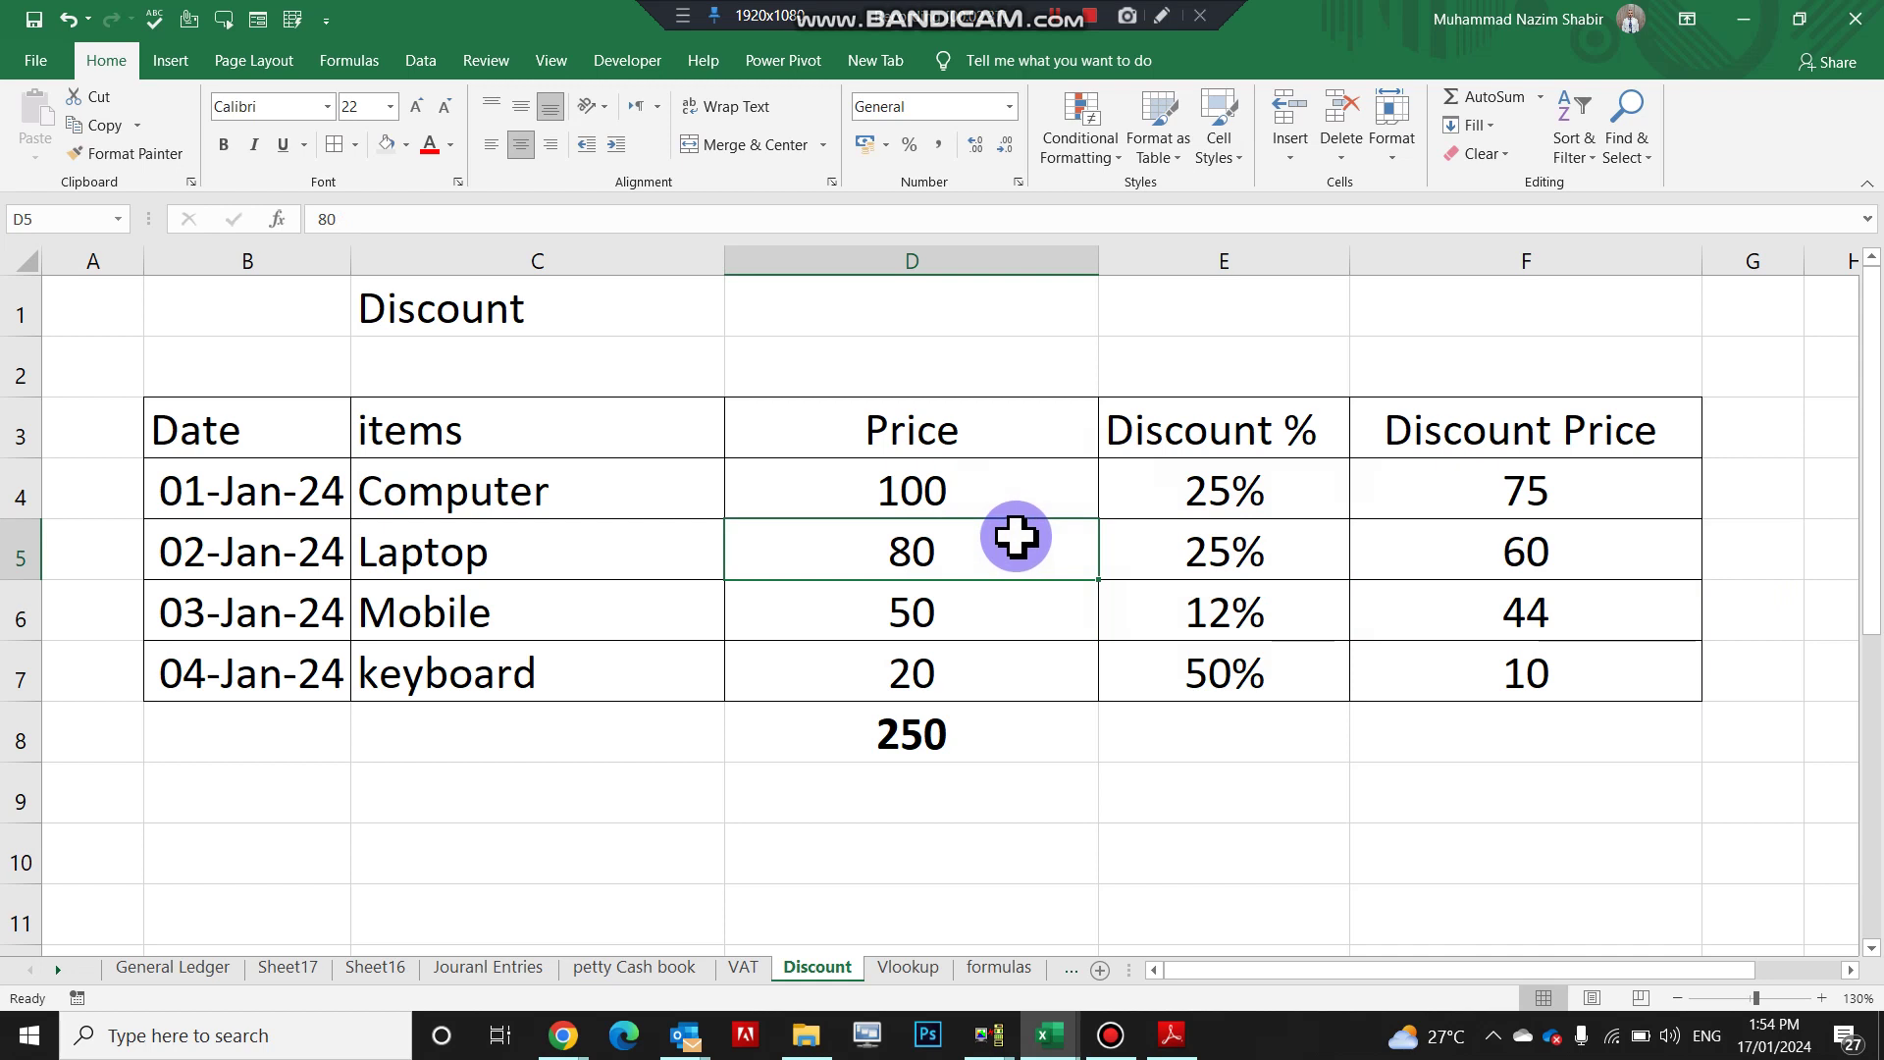
pyautogui.click(1600, 564)
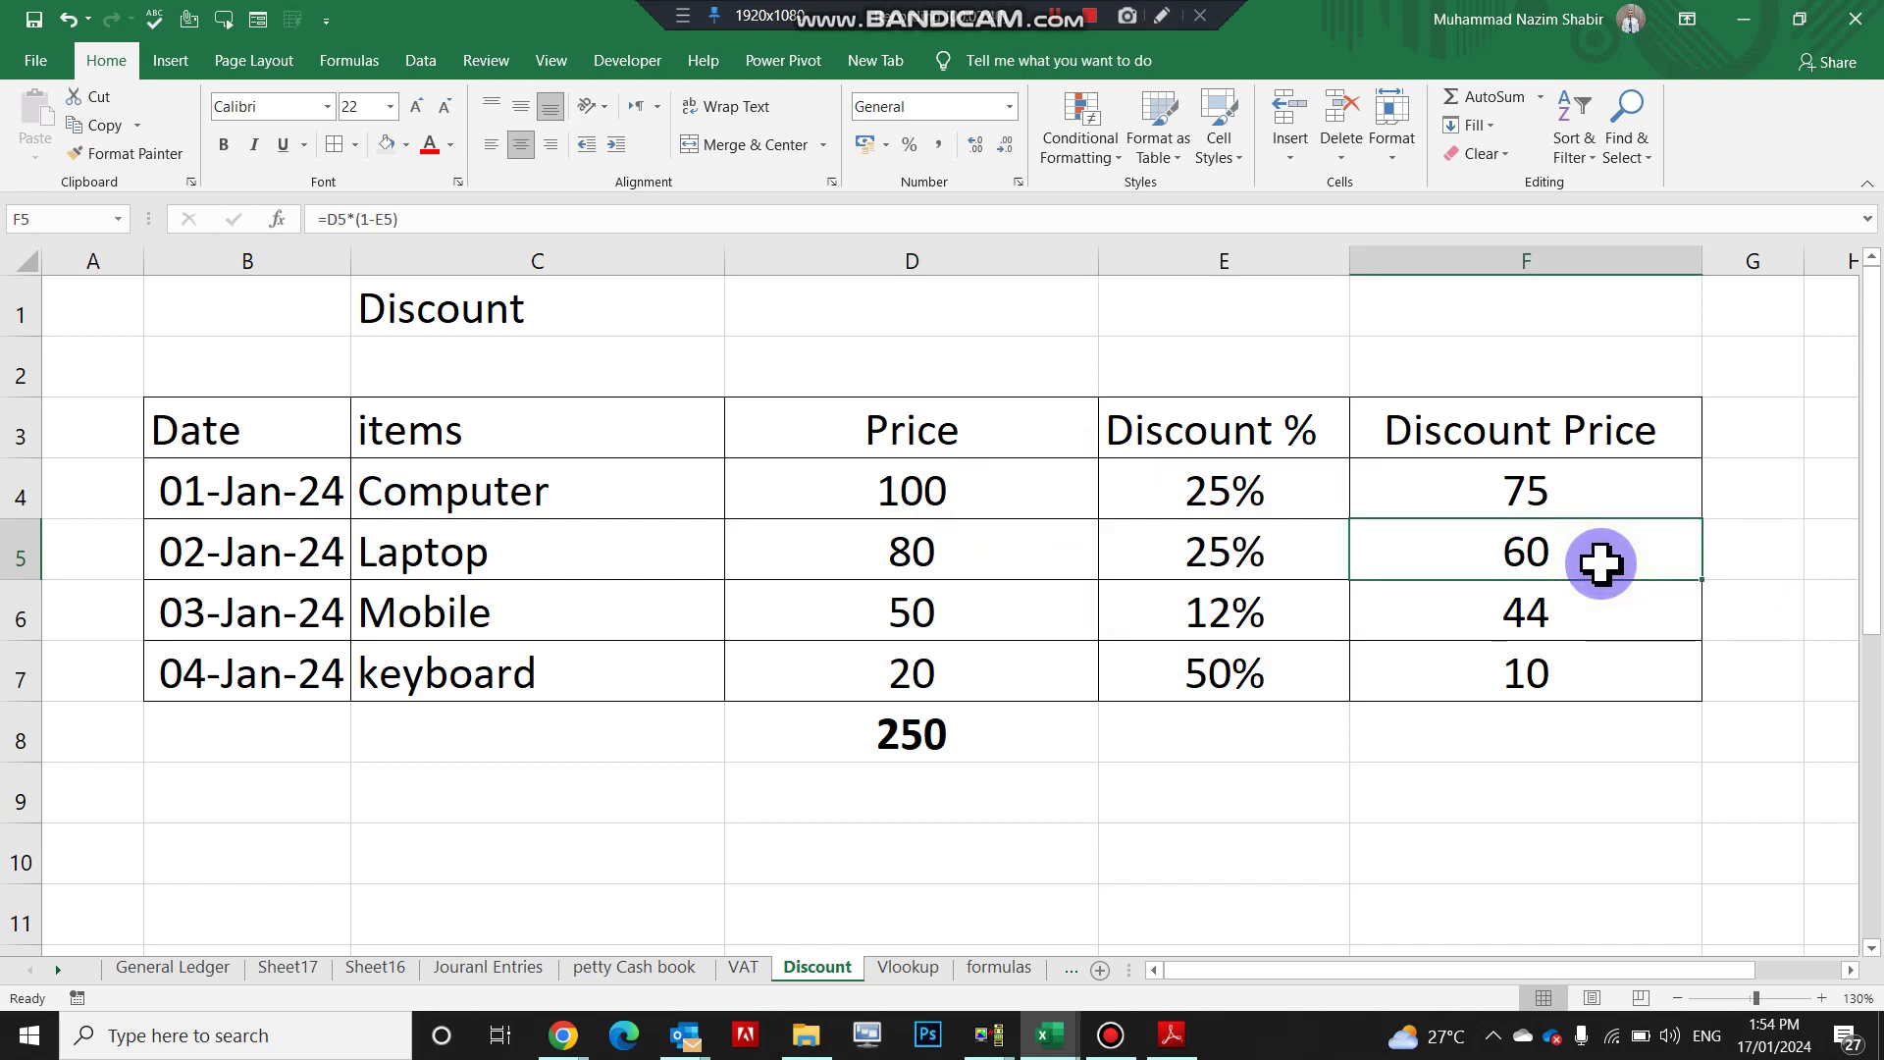
pyautogui.click(1550, 751)
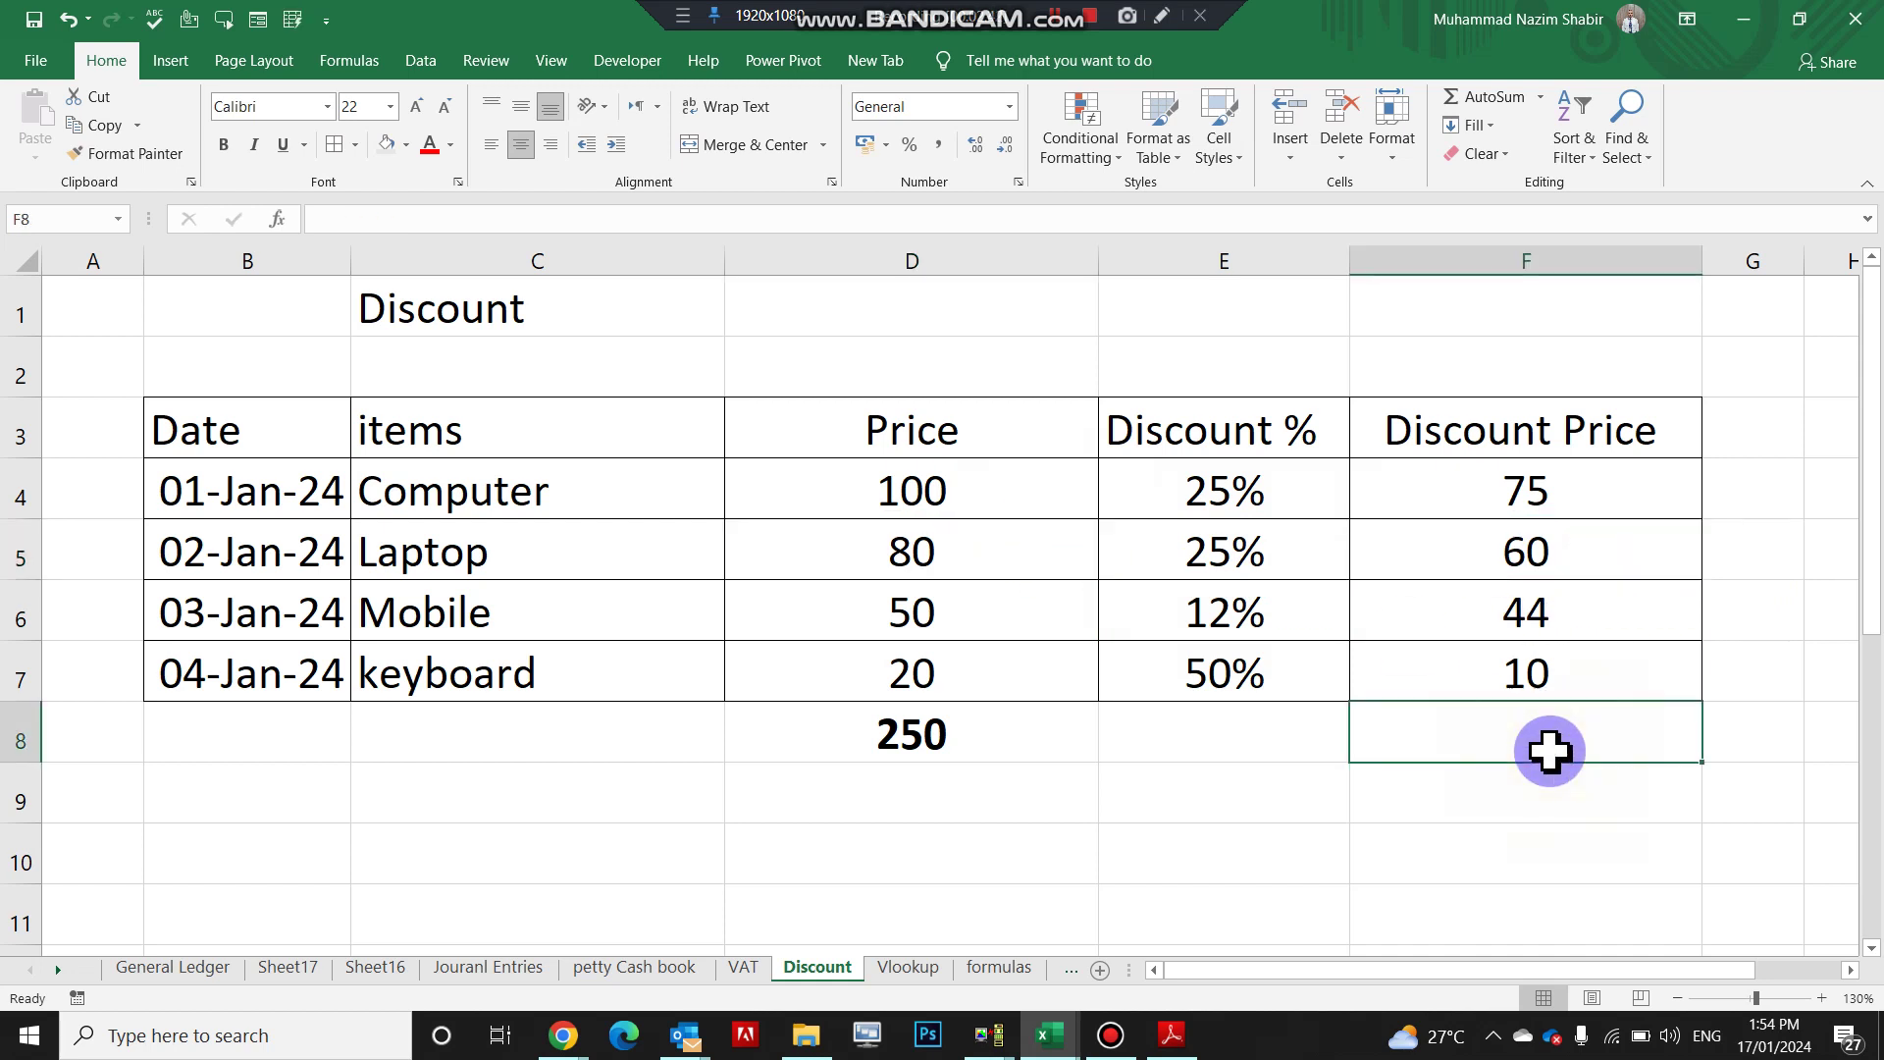
# Total the discount prices in F8 with =SUM(F4:F7), giving 189.
pyautogui.write('=')
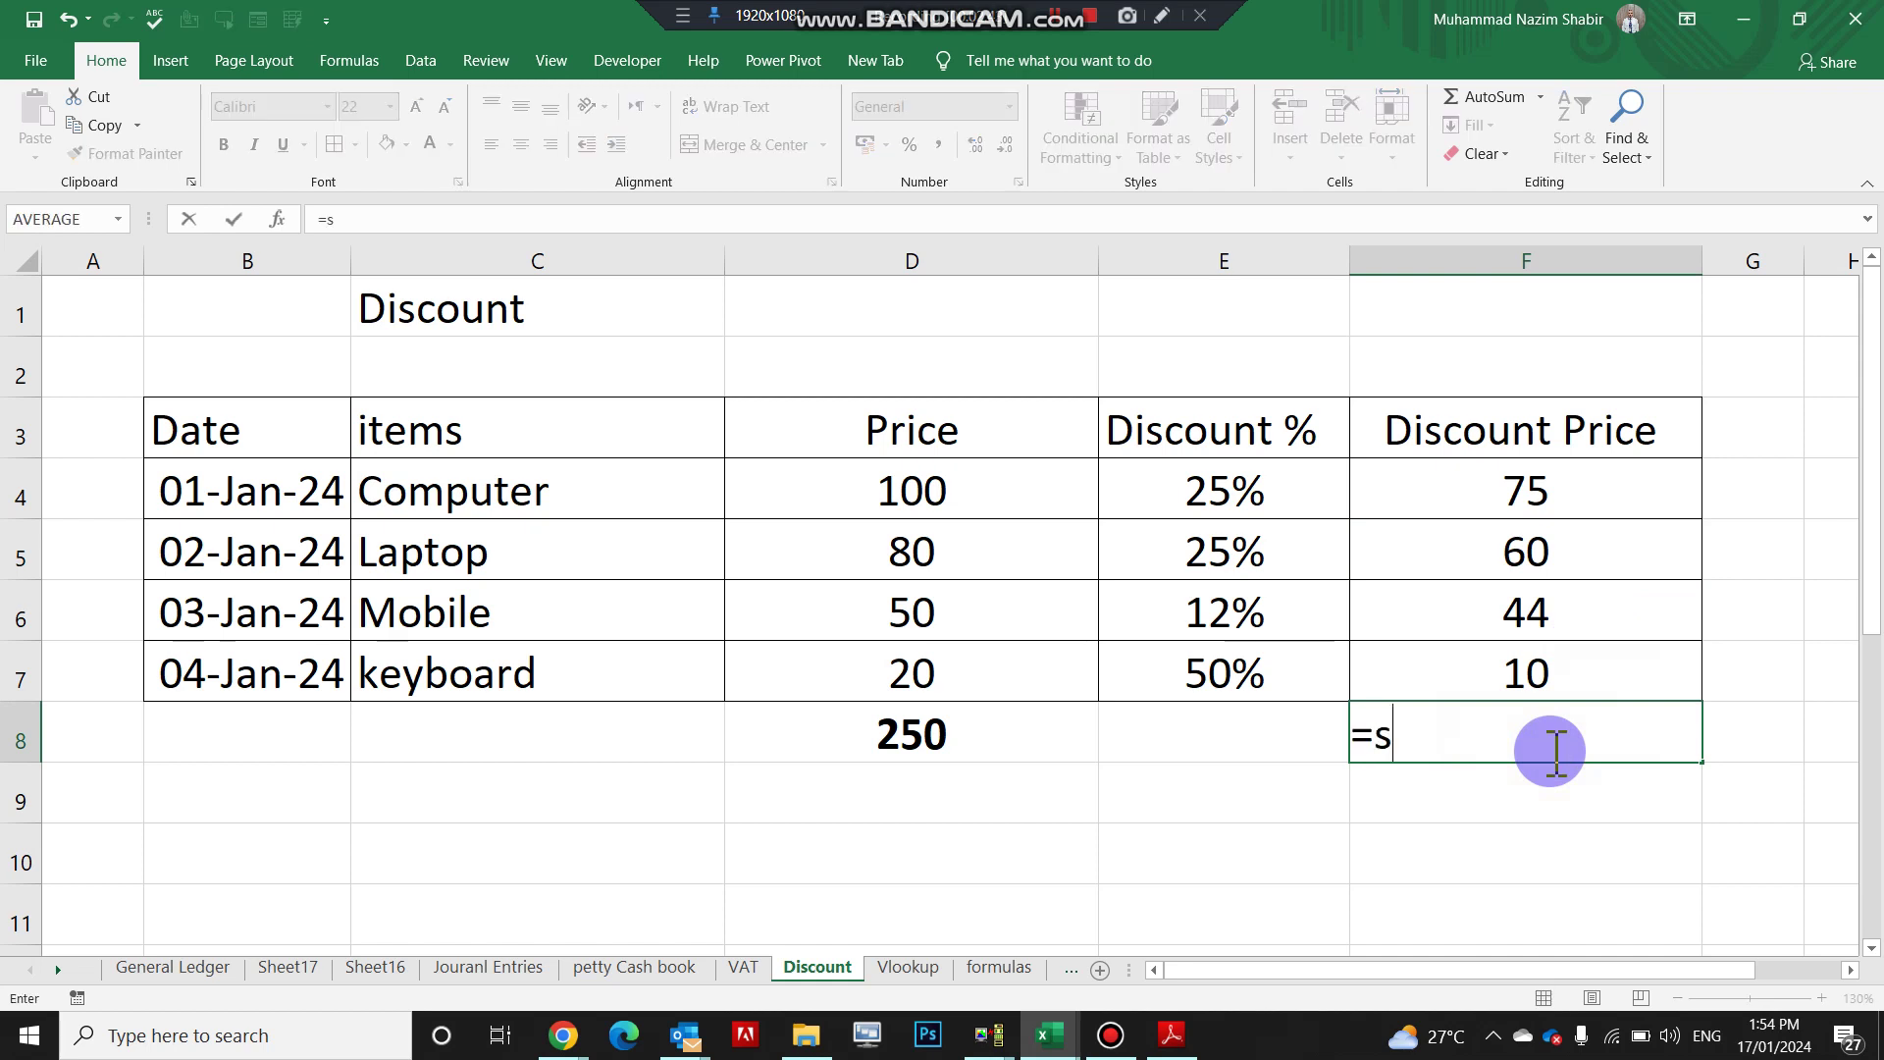
pyautogui.write('sum')
pyautogui.press('Tab')
pyautogui.press('Up')
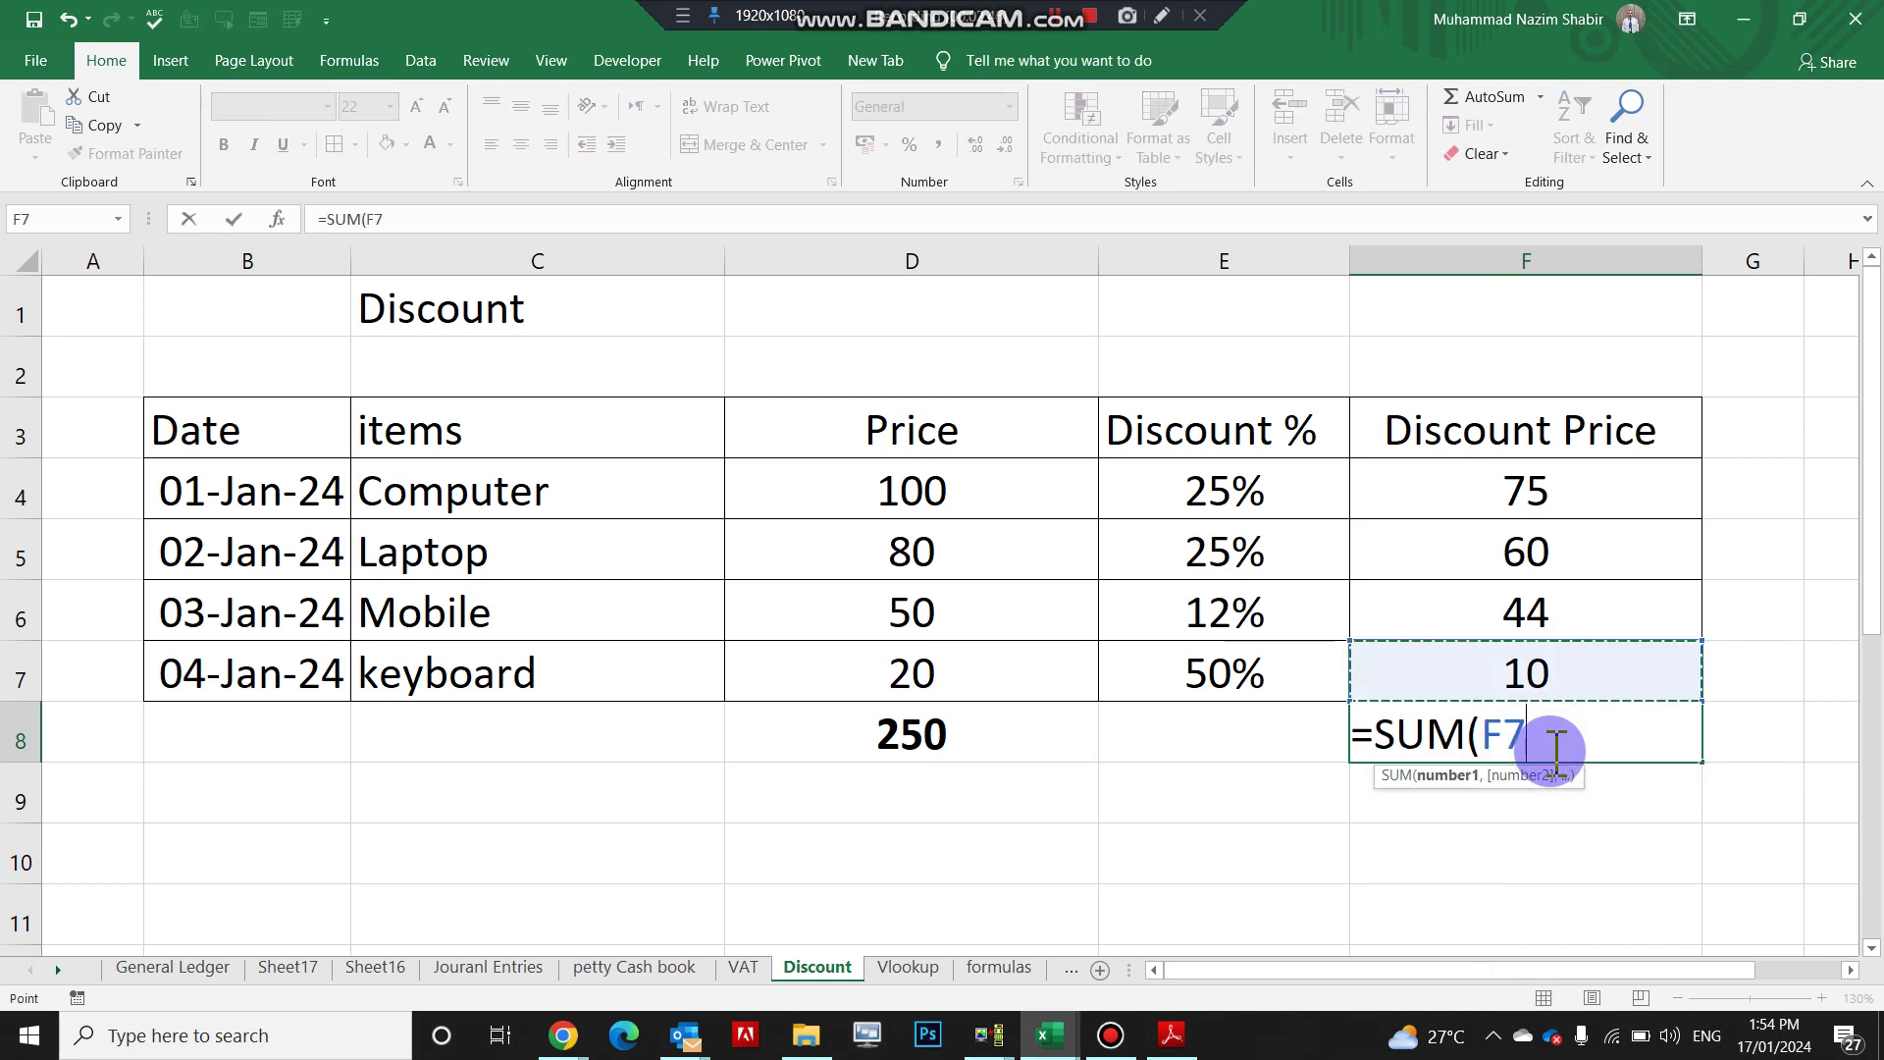
pyautogui.hotkey('shift', 'Up')
pyautogui.hotkey('shift', 'Up')
pyautogui.hotkey('shift', 'Up')
pyautogui.press('Return')
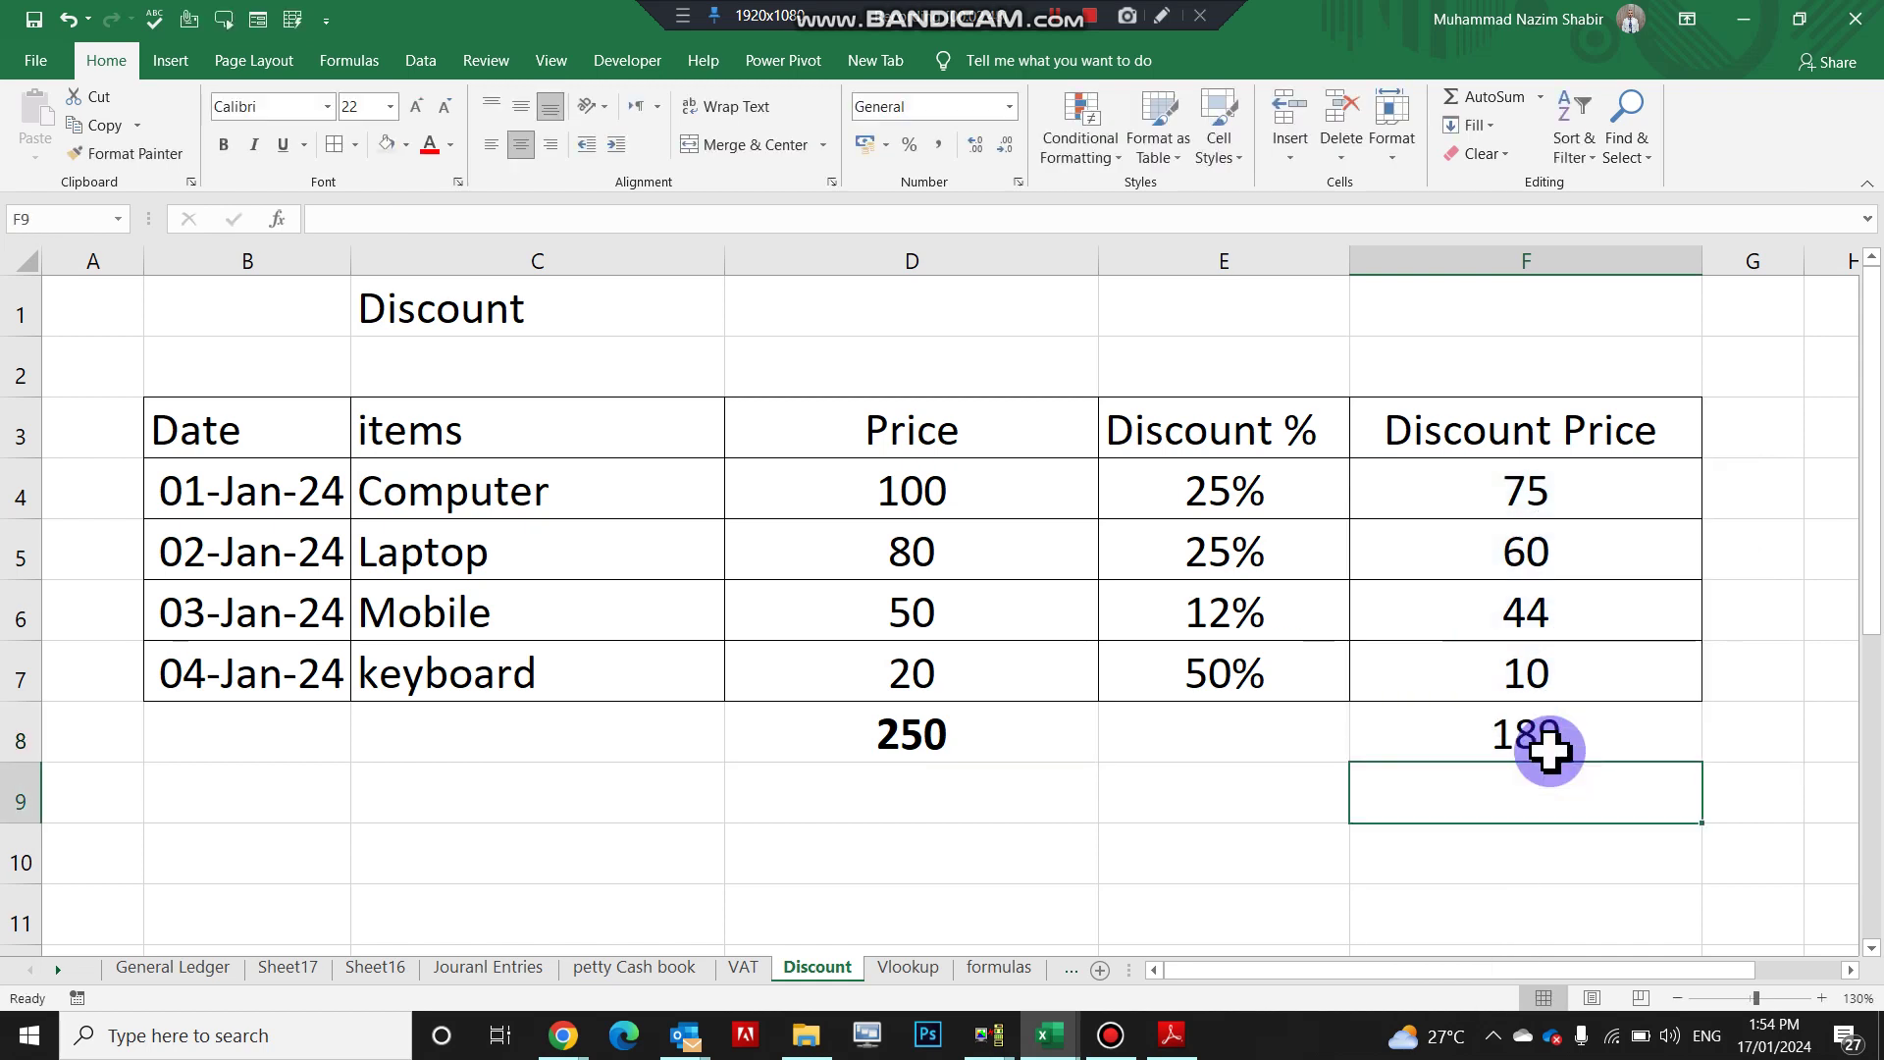
# Compare the price and discount price totals, then widen column G slightly.
pyautogui.click(972, 739)
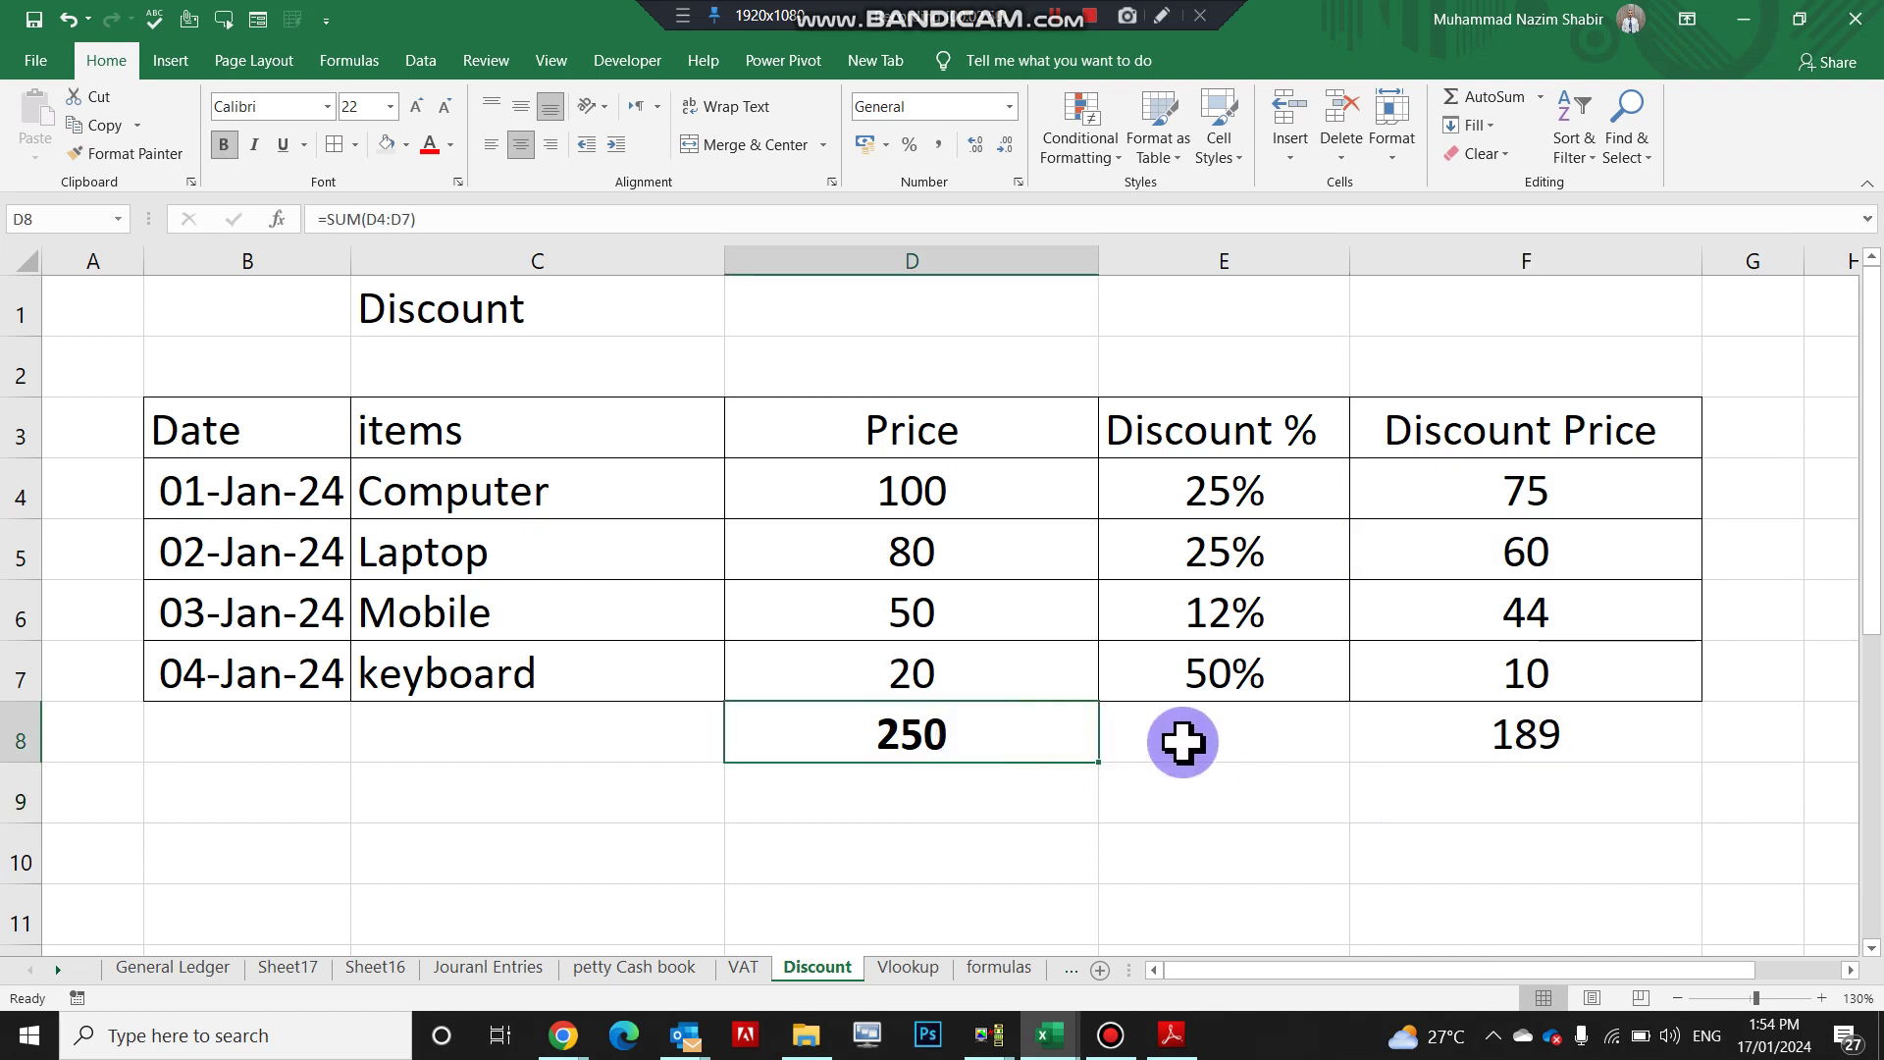
pyautogui.moveTo(1208, 484); pyautogui.dragTo(1222, 648)
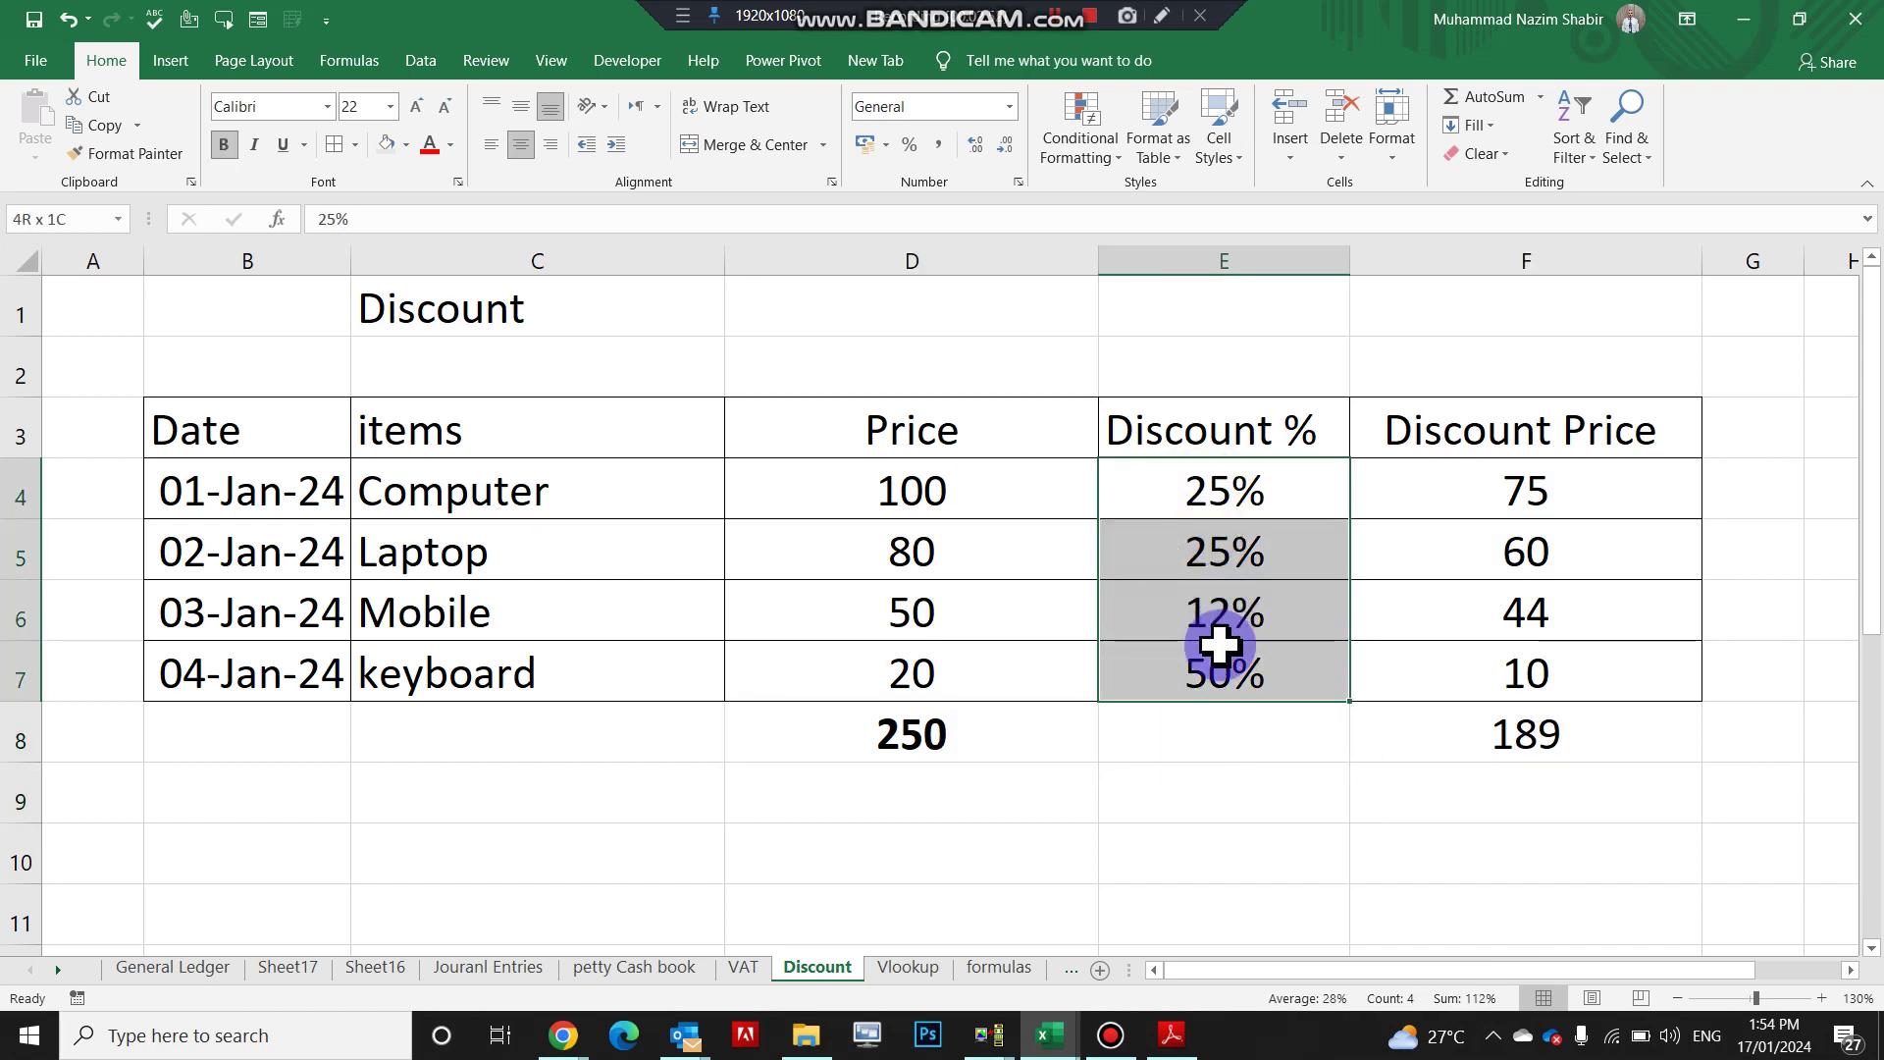
pyautogui.click(1532, 739)
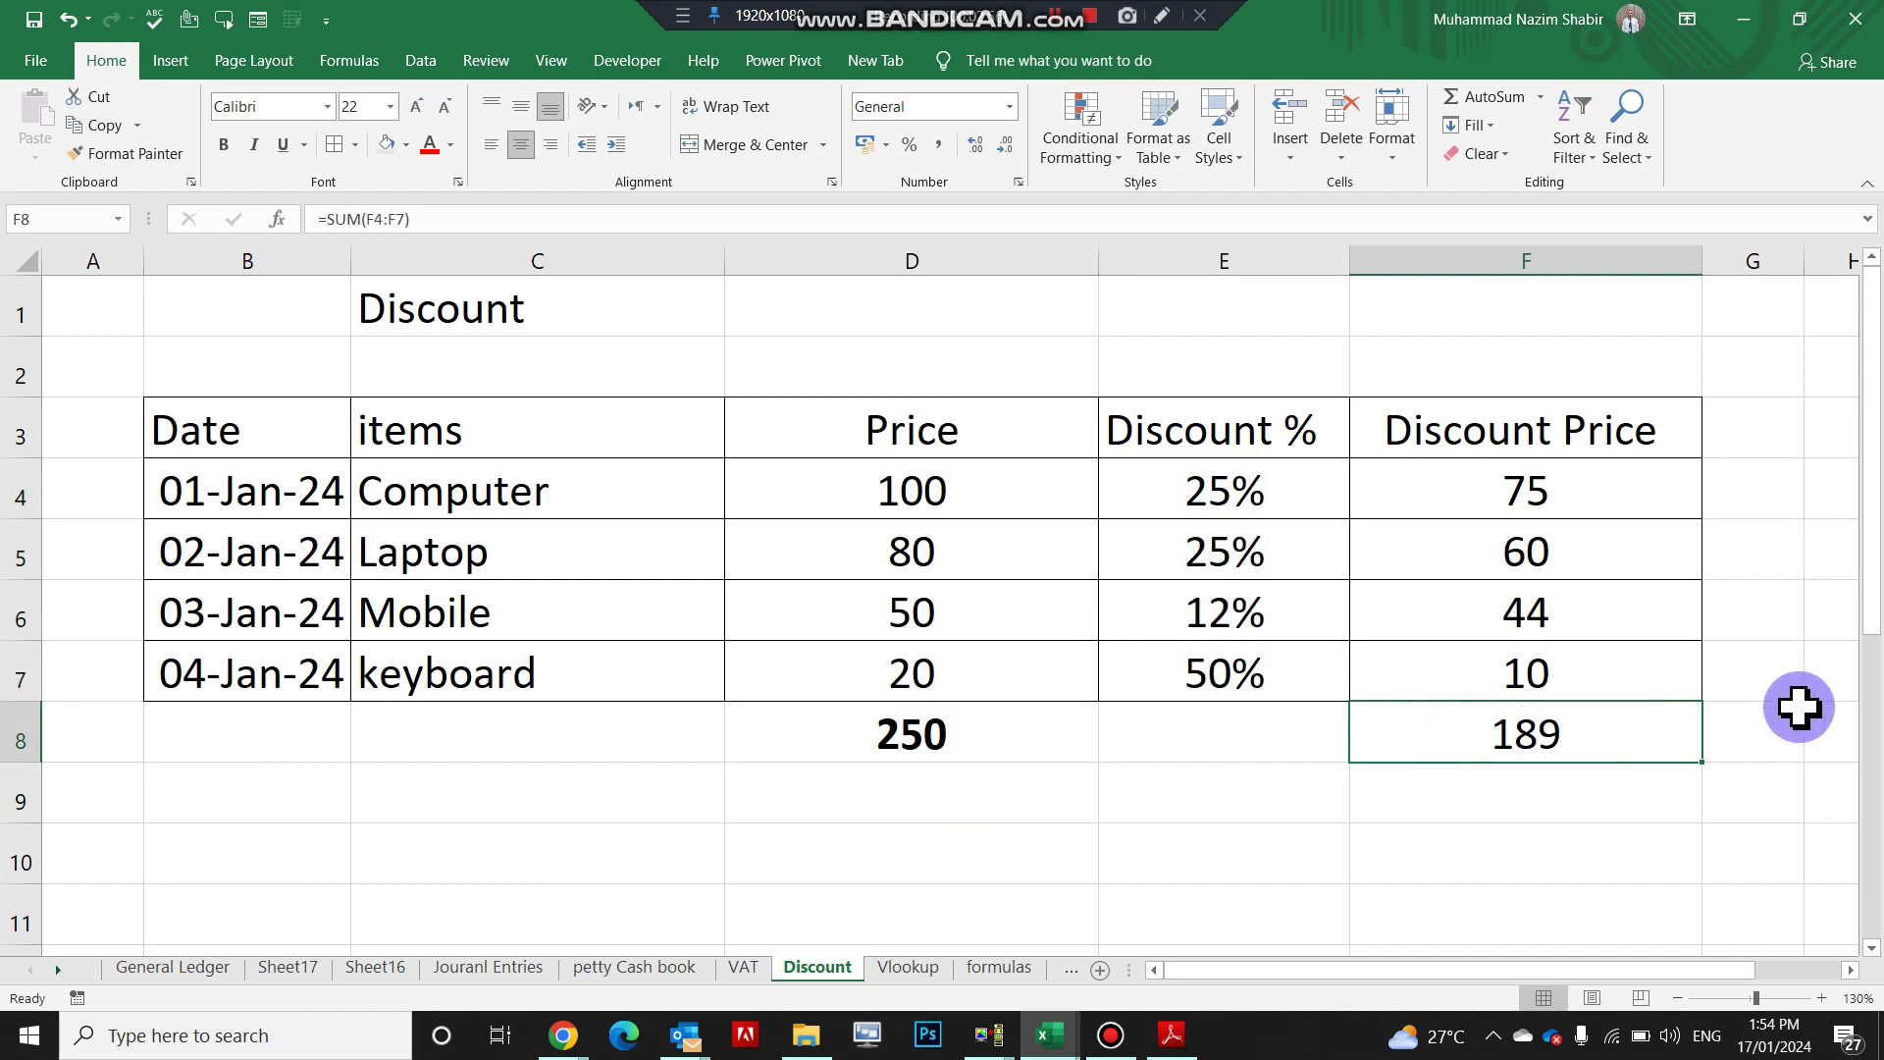
pyautogui.moveTo(1806, 263); pyautogui.dragTo(1828, 261)
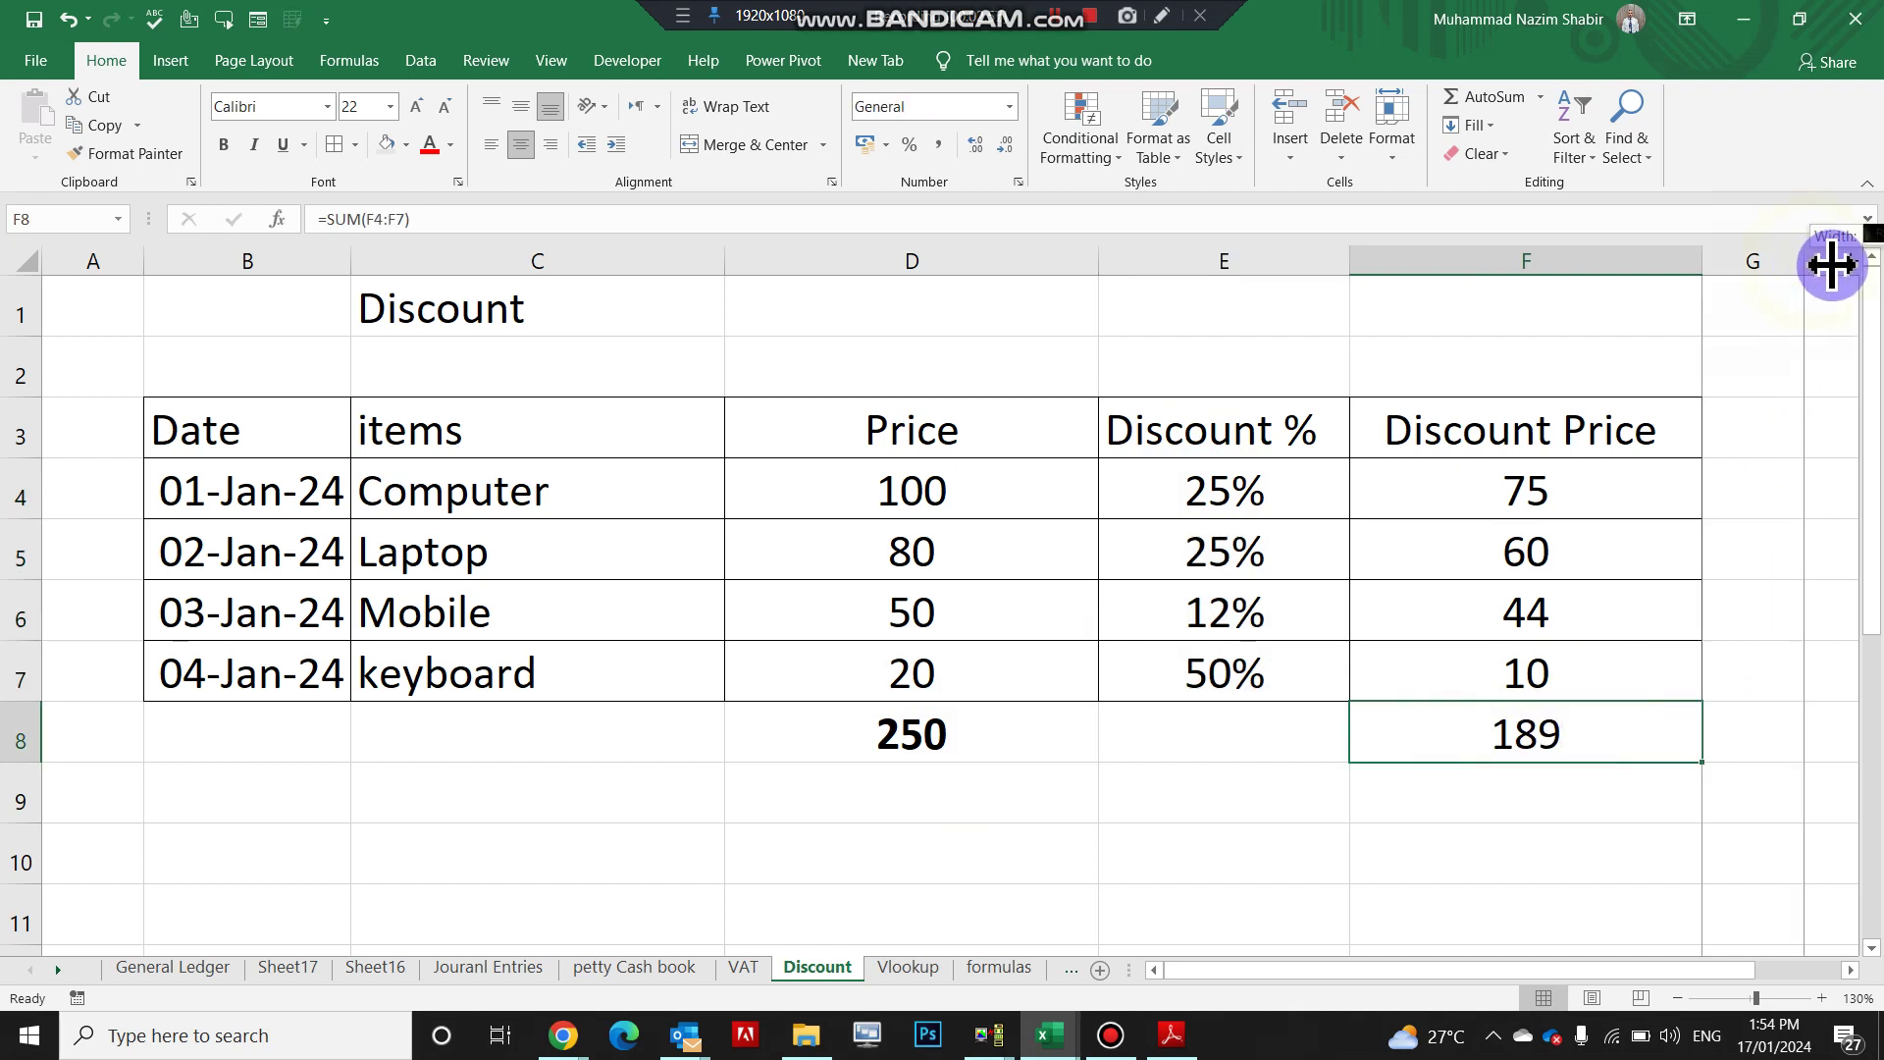
pyautogui.click(1762, 422)
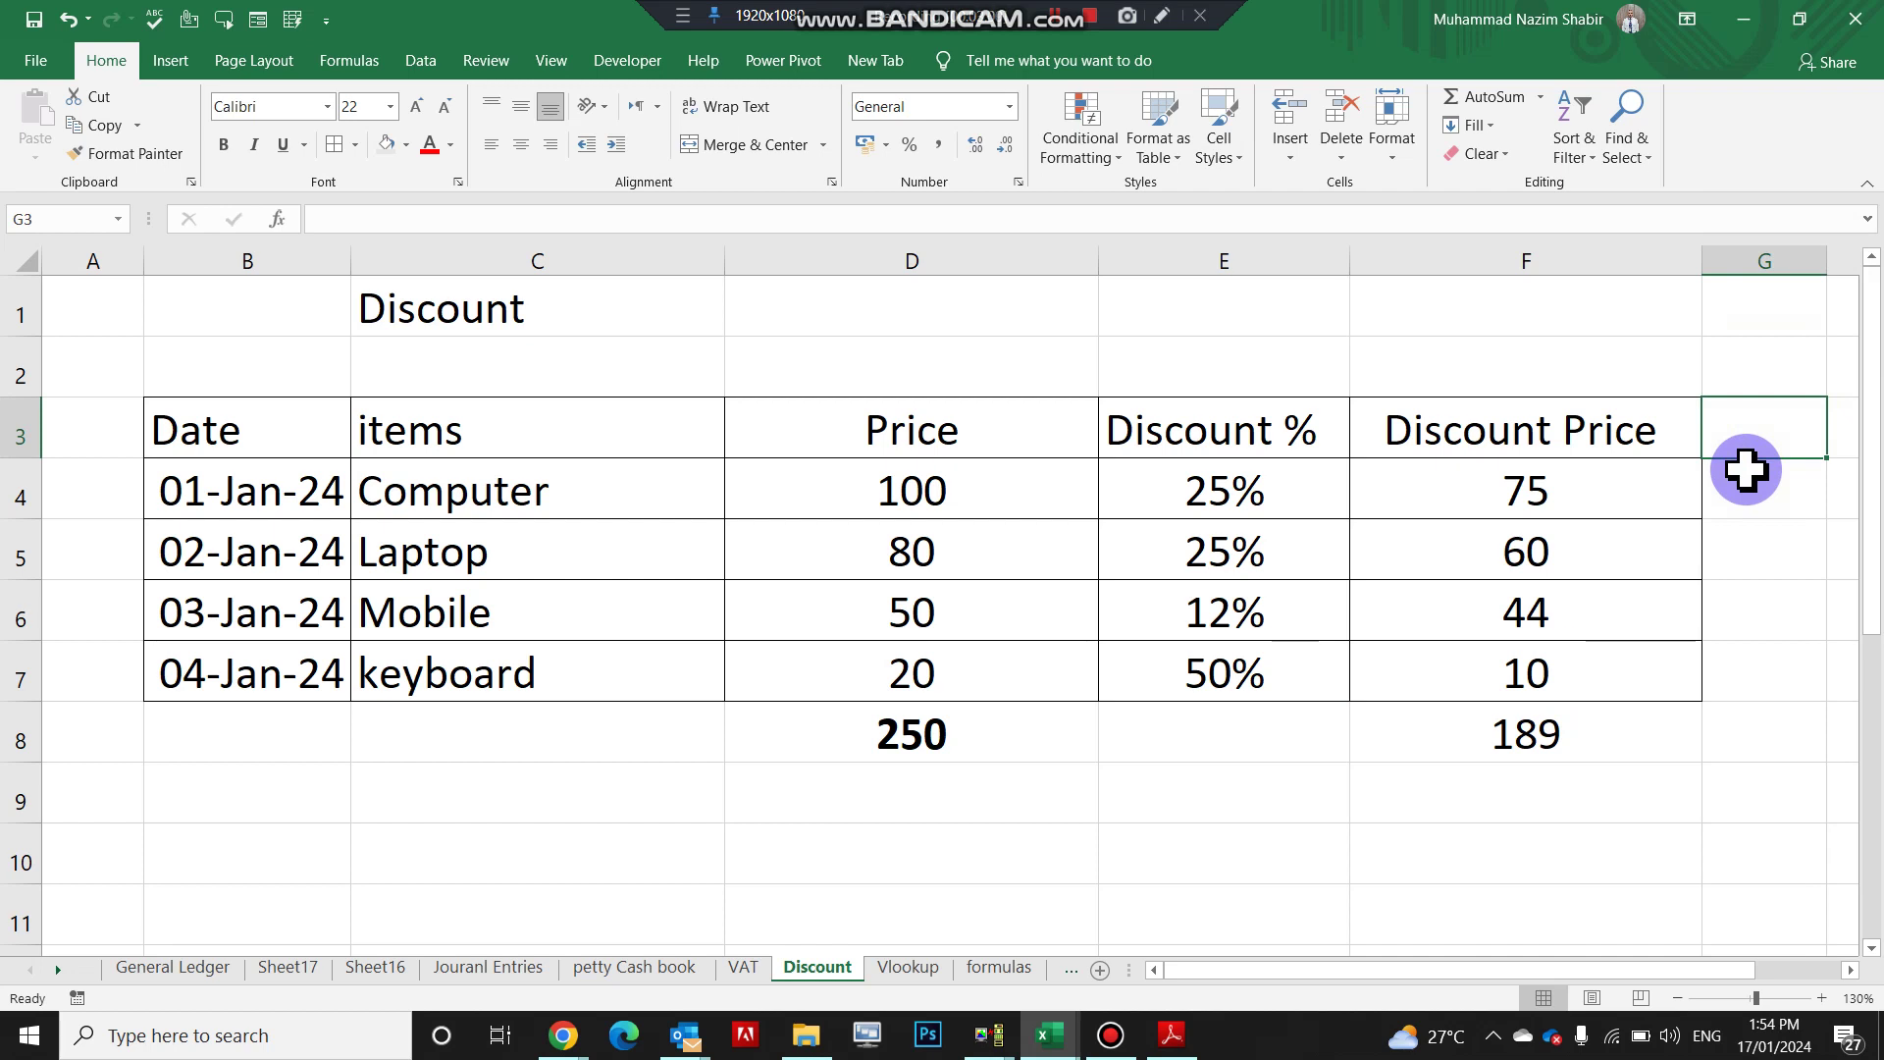
# Enter the header 'Discount amout' in G3 and auto-fit column G to it.
pyautogui.write('D')
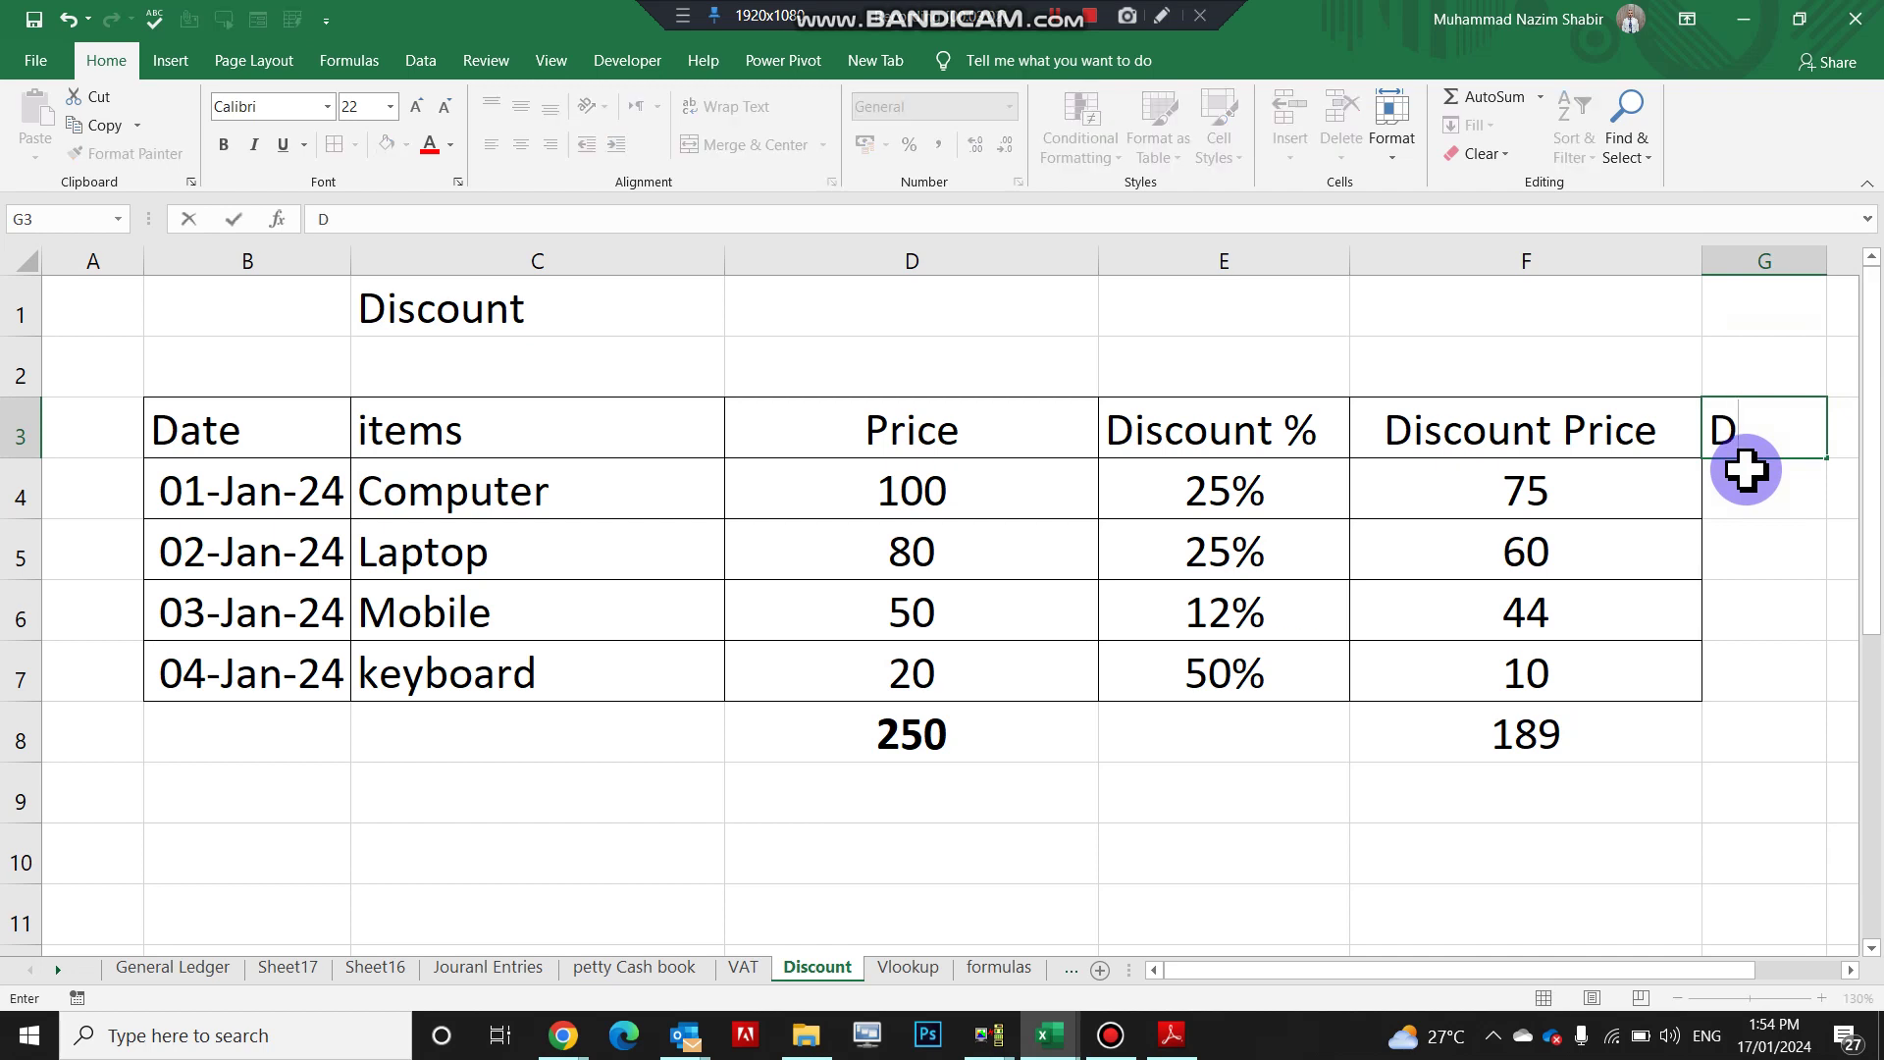
pyautogui.write('iscou')
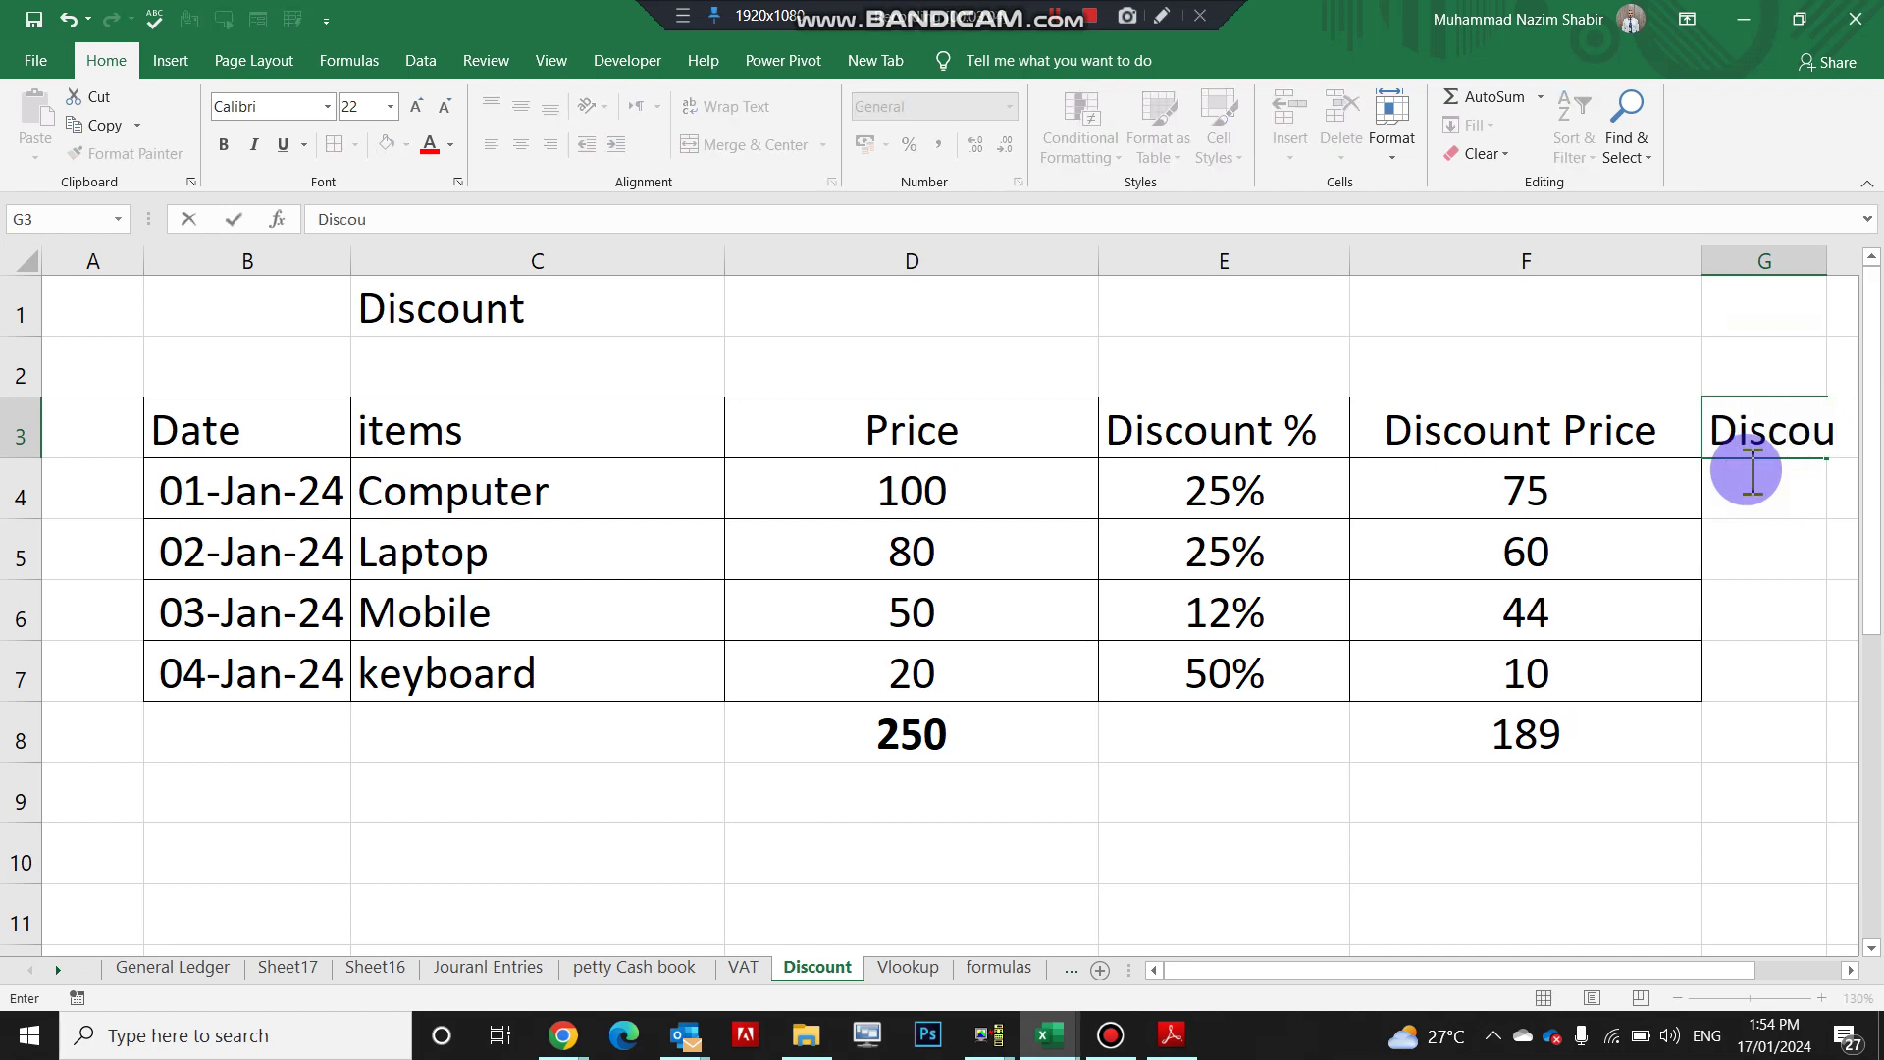
pyautogui.write('nt amout')
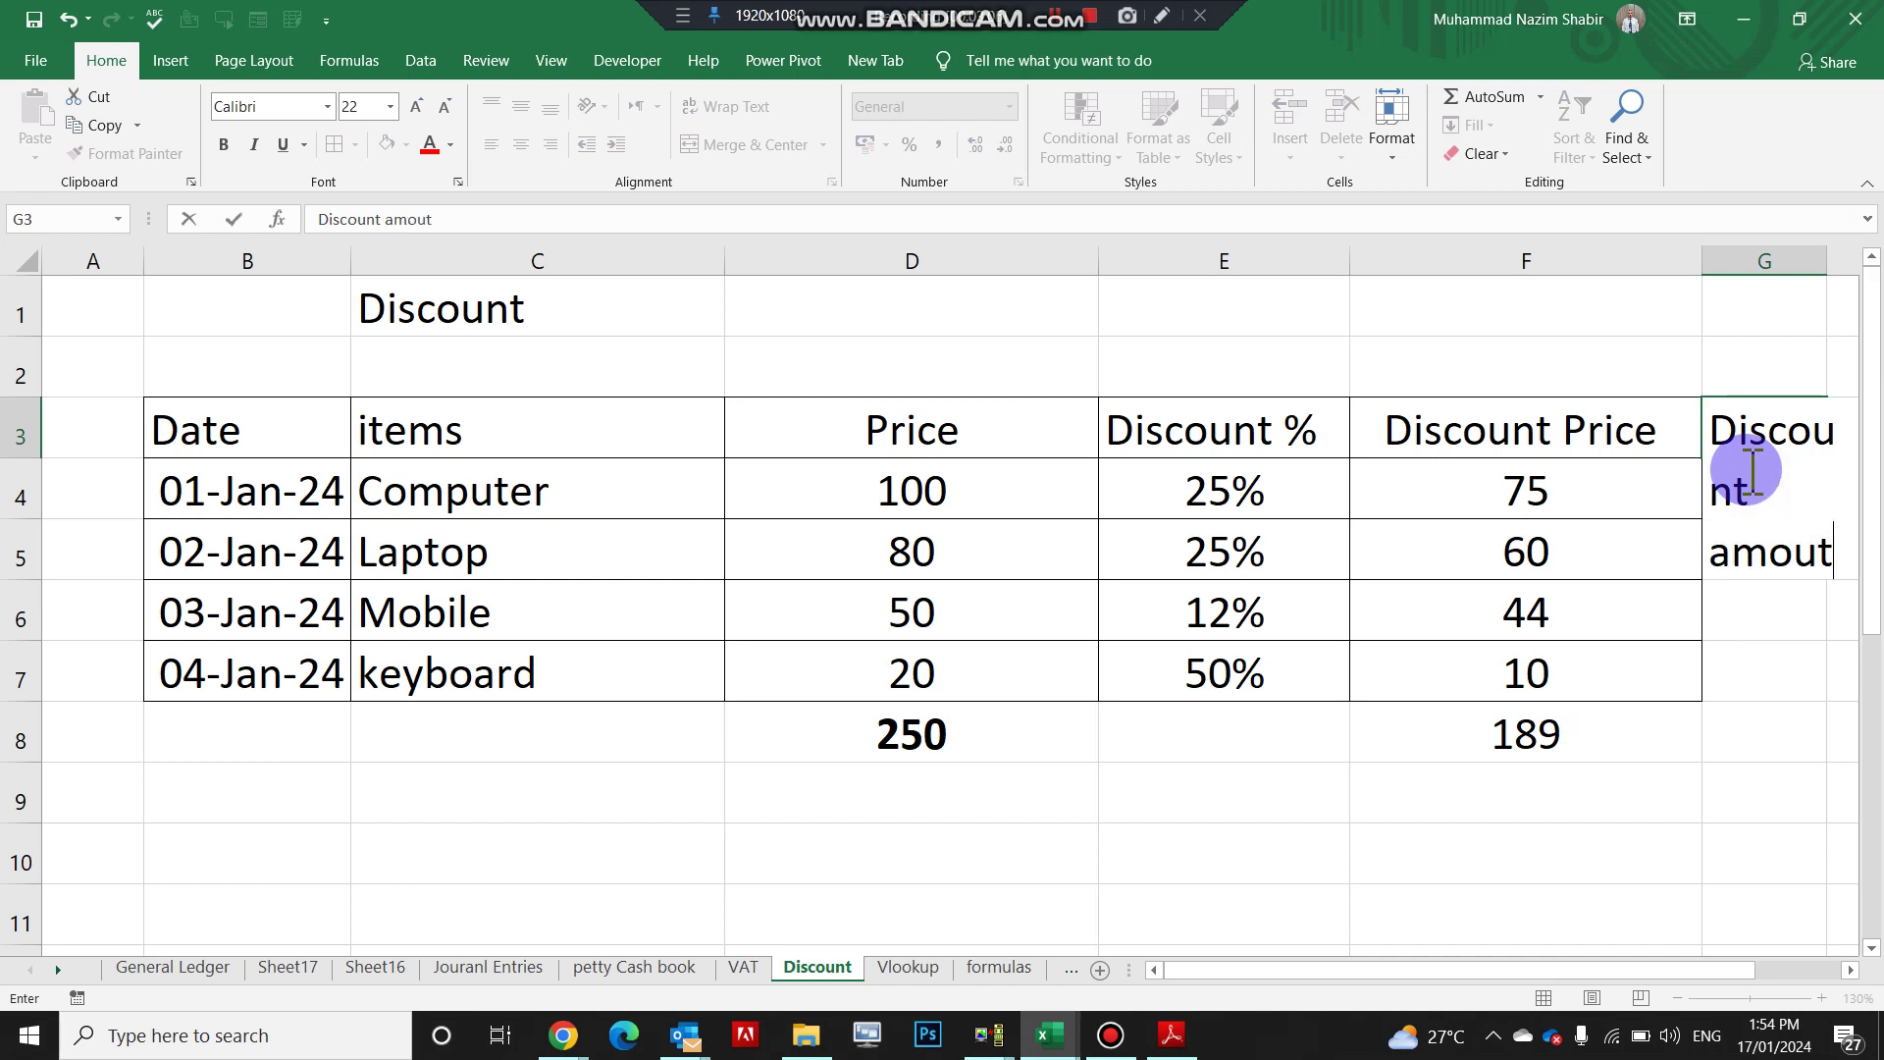
pyautogui.click(1374, 684)
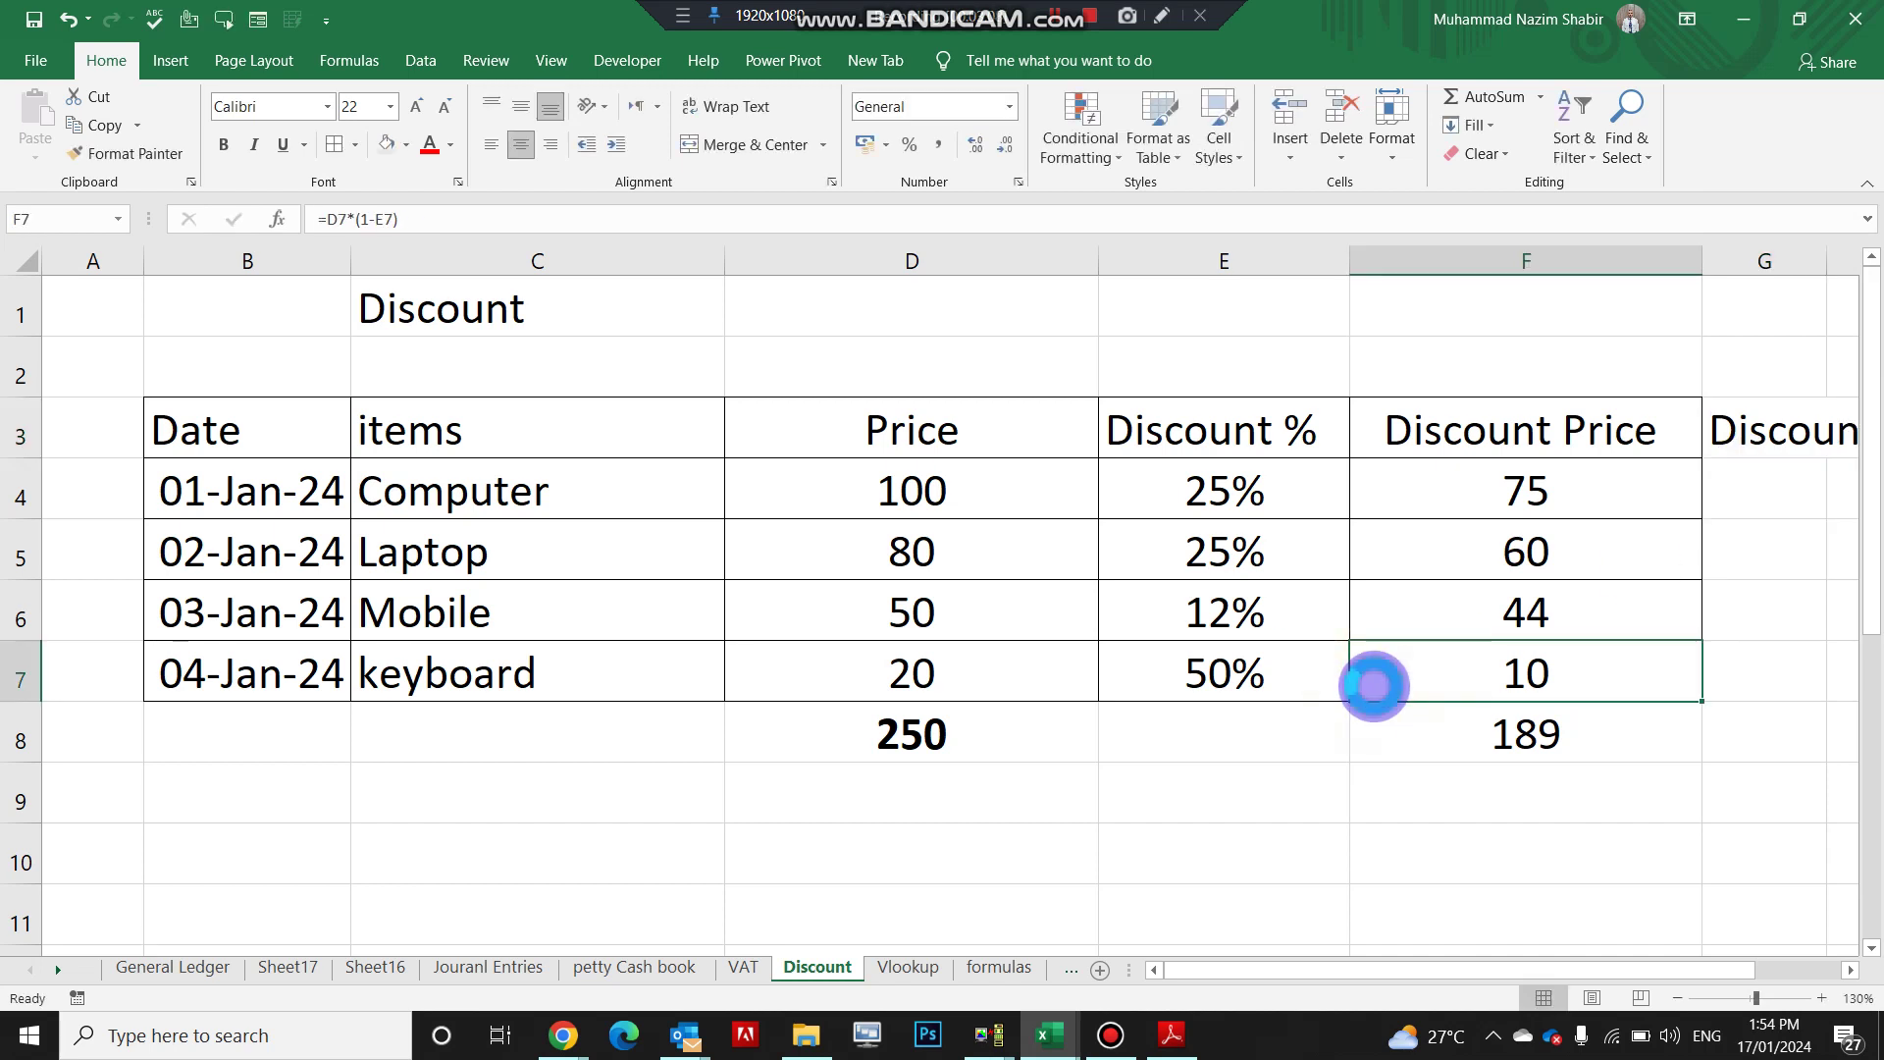
pyautogui.keyDown('ctrl'); pyautogui.scroll(-3, 1374, 685); pyautogui.keyUp('ctrl')
pyautogui.moveTo(1196, 257); pyautogui.dragTo(1199, 257)
pyautogui.doubleClick(1199, 257)
pyautogui.keyDown('ctrl'); pyautogui.scroll(1, 1262, 392); pyautogui.keyUp('ctrl')
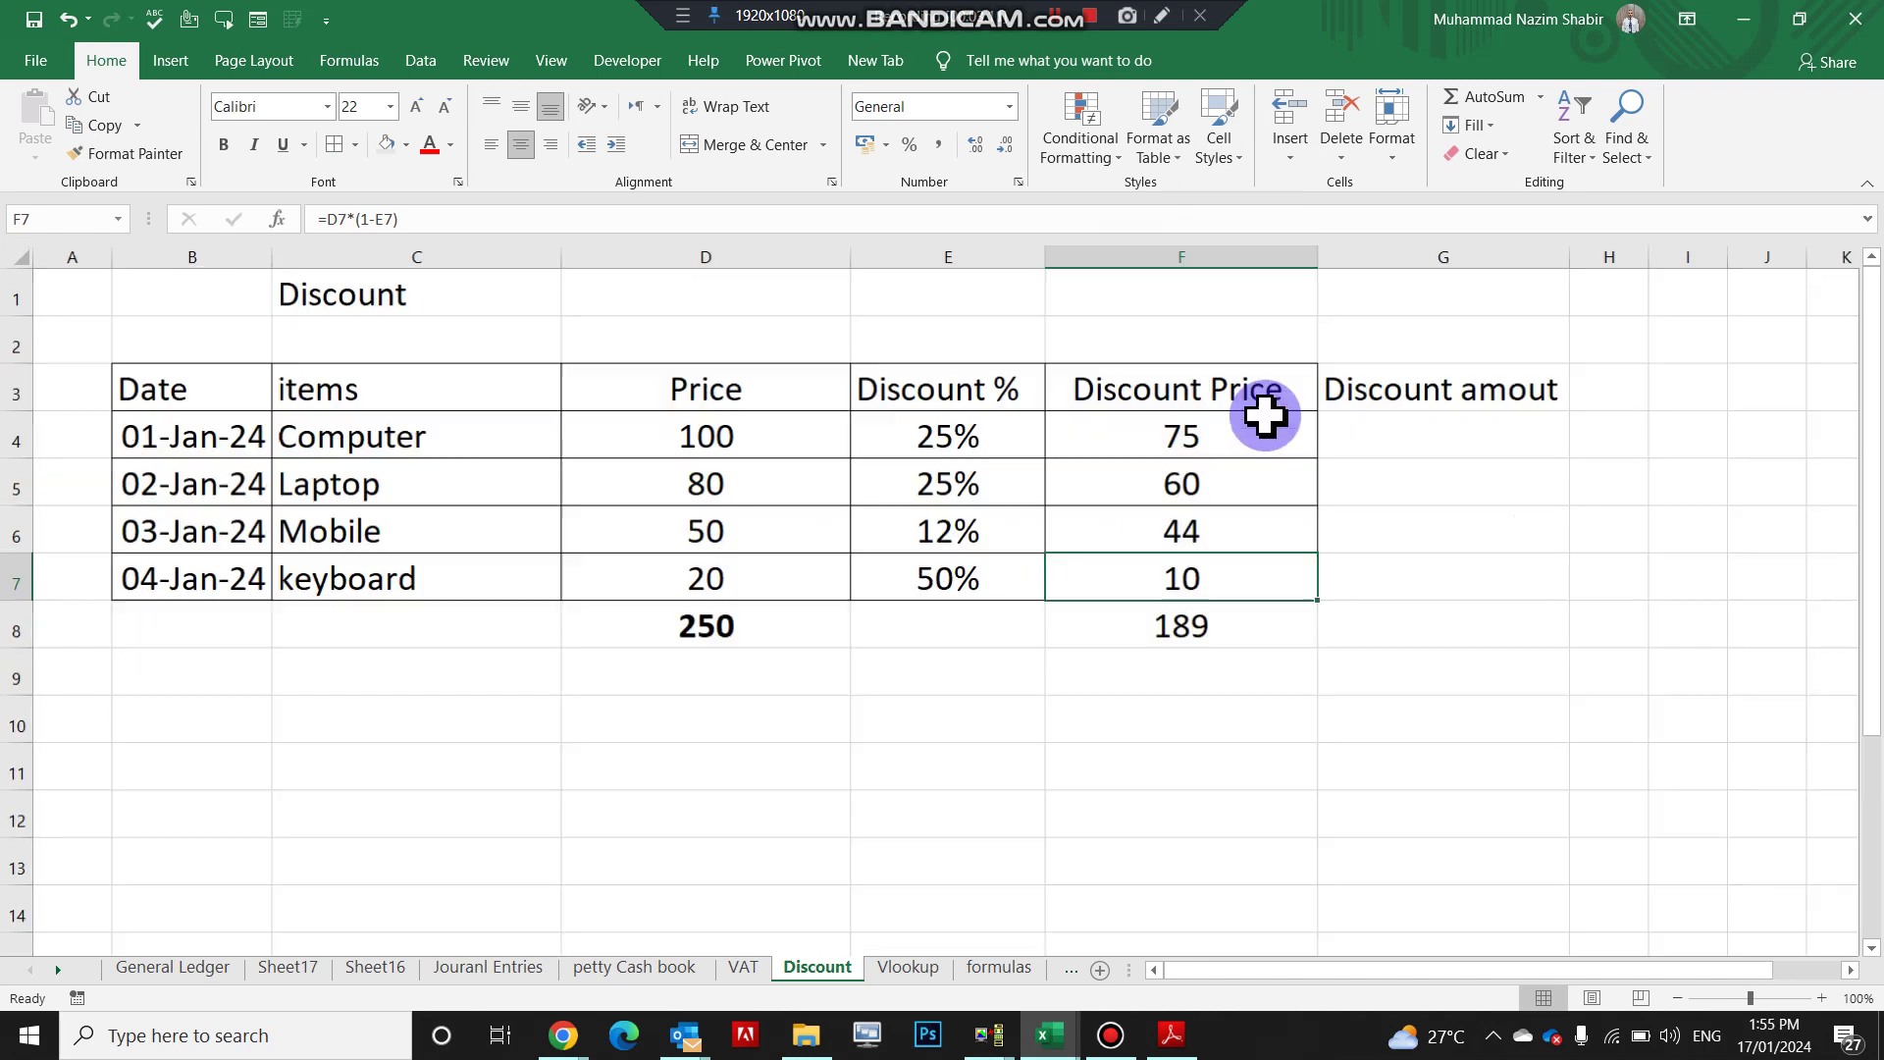
# Apply All Borders to the new column's cells G3:G7.
pyautogui.moveTo(1368, 402); pyautogui.dragTo(1422, 586)
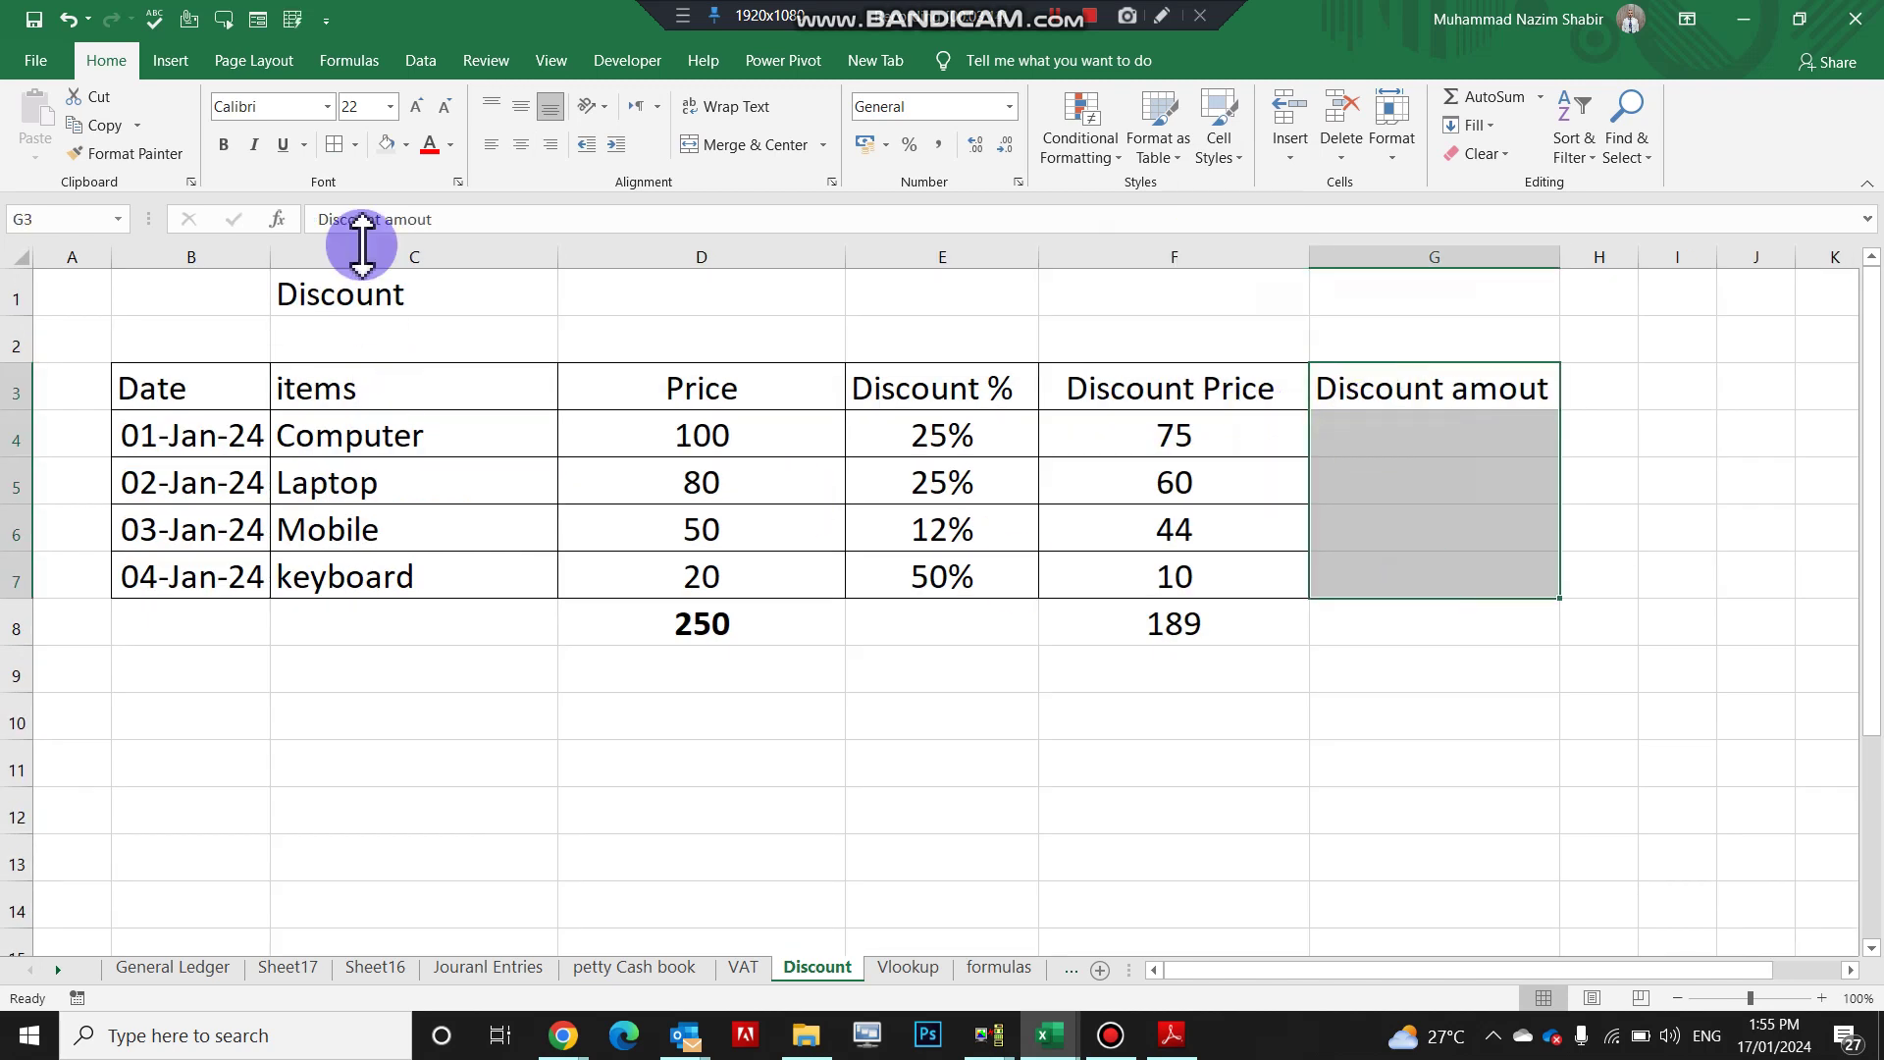
pyautogui.click(1442, 471)
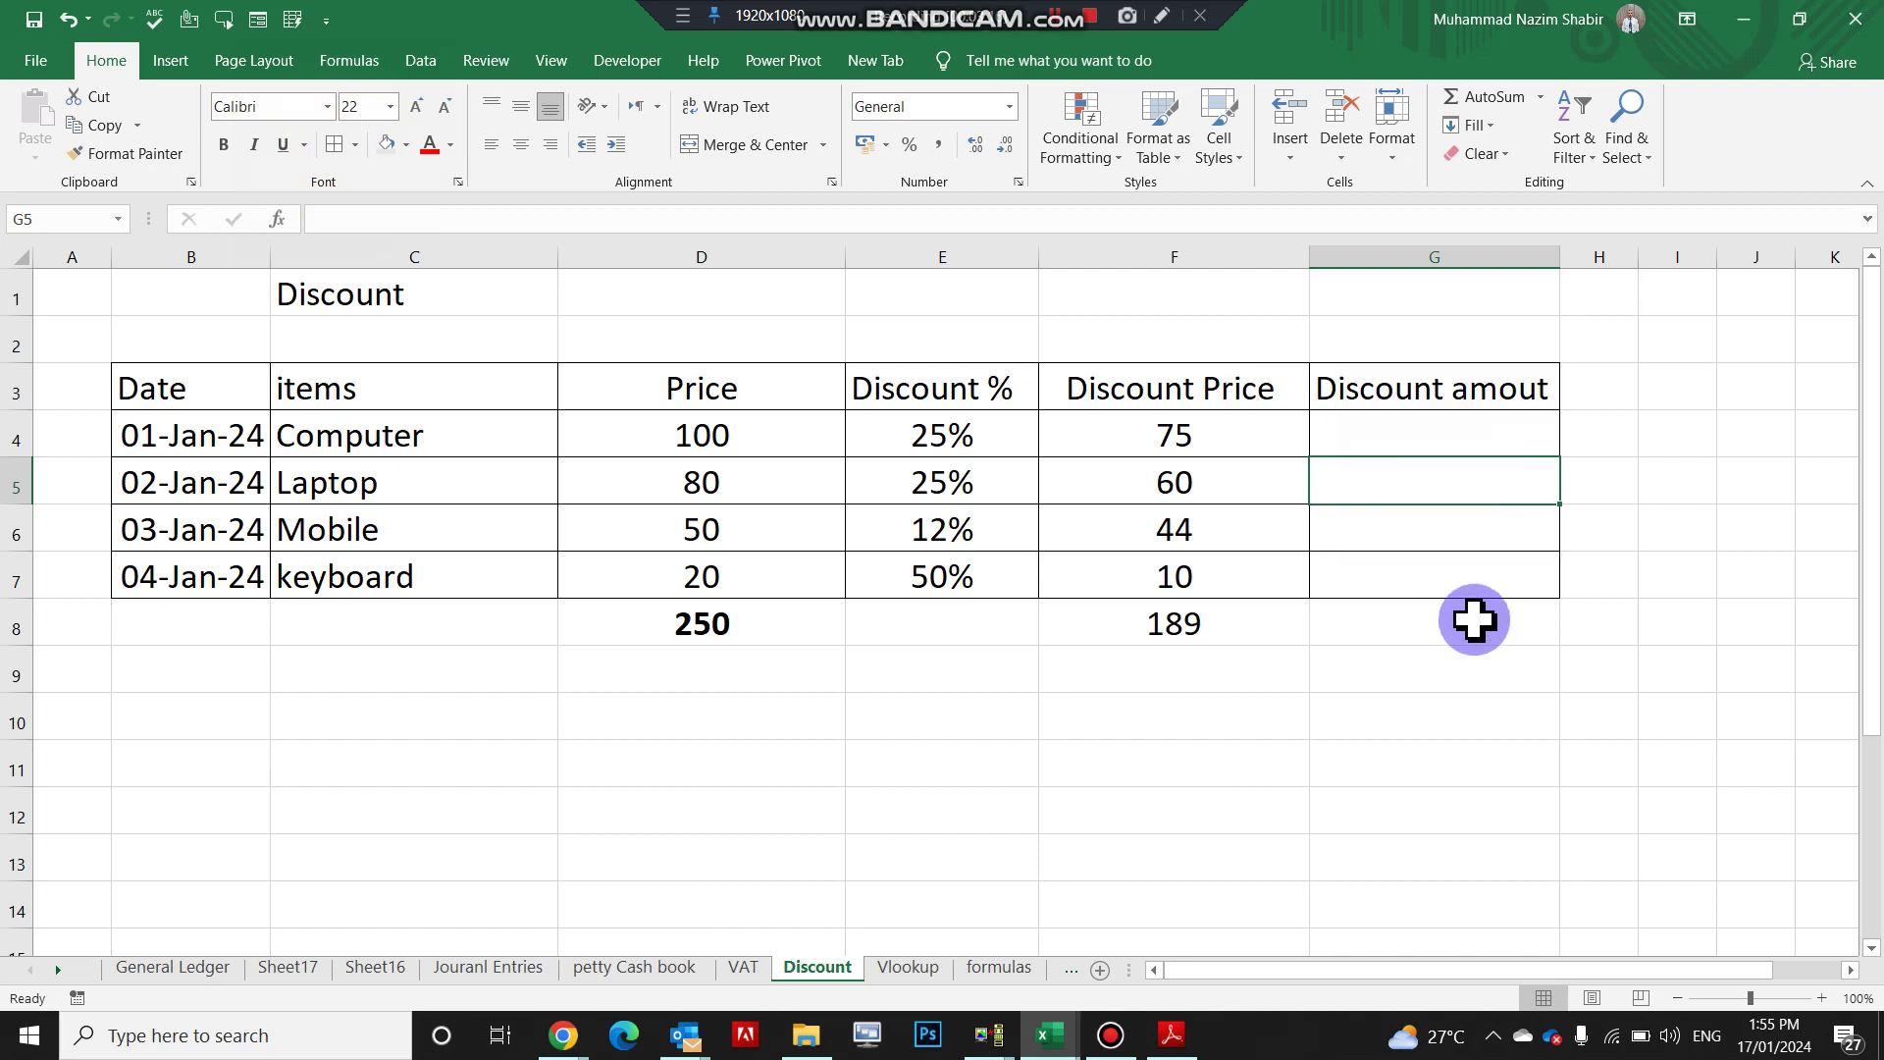
pyautogui.click(1444, 429)
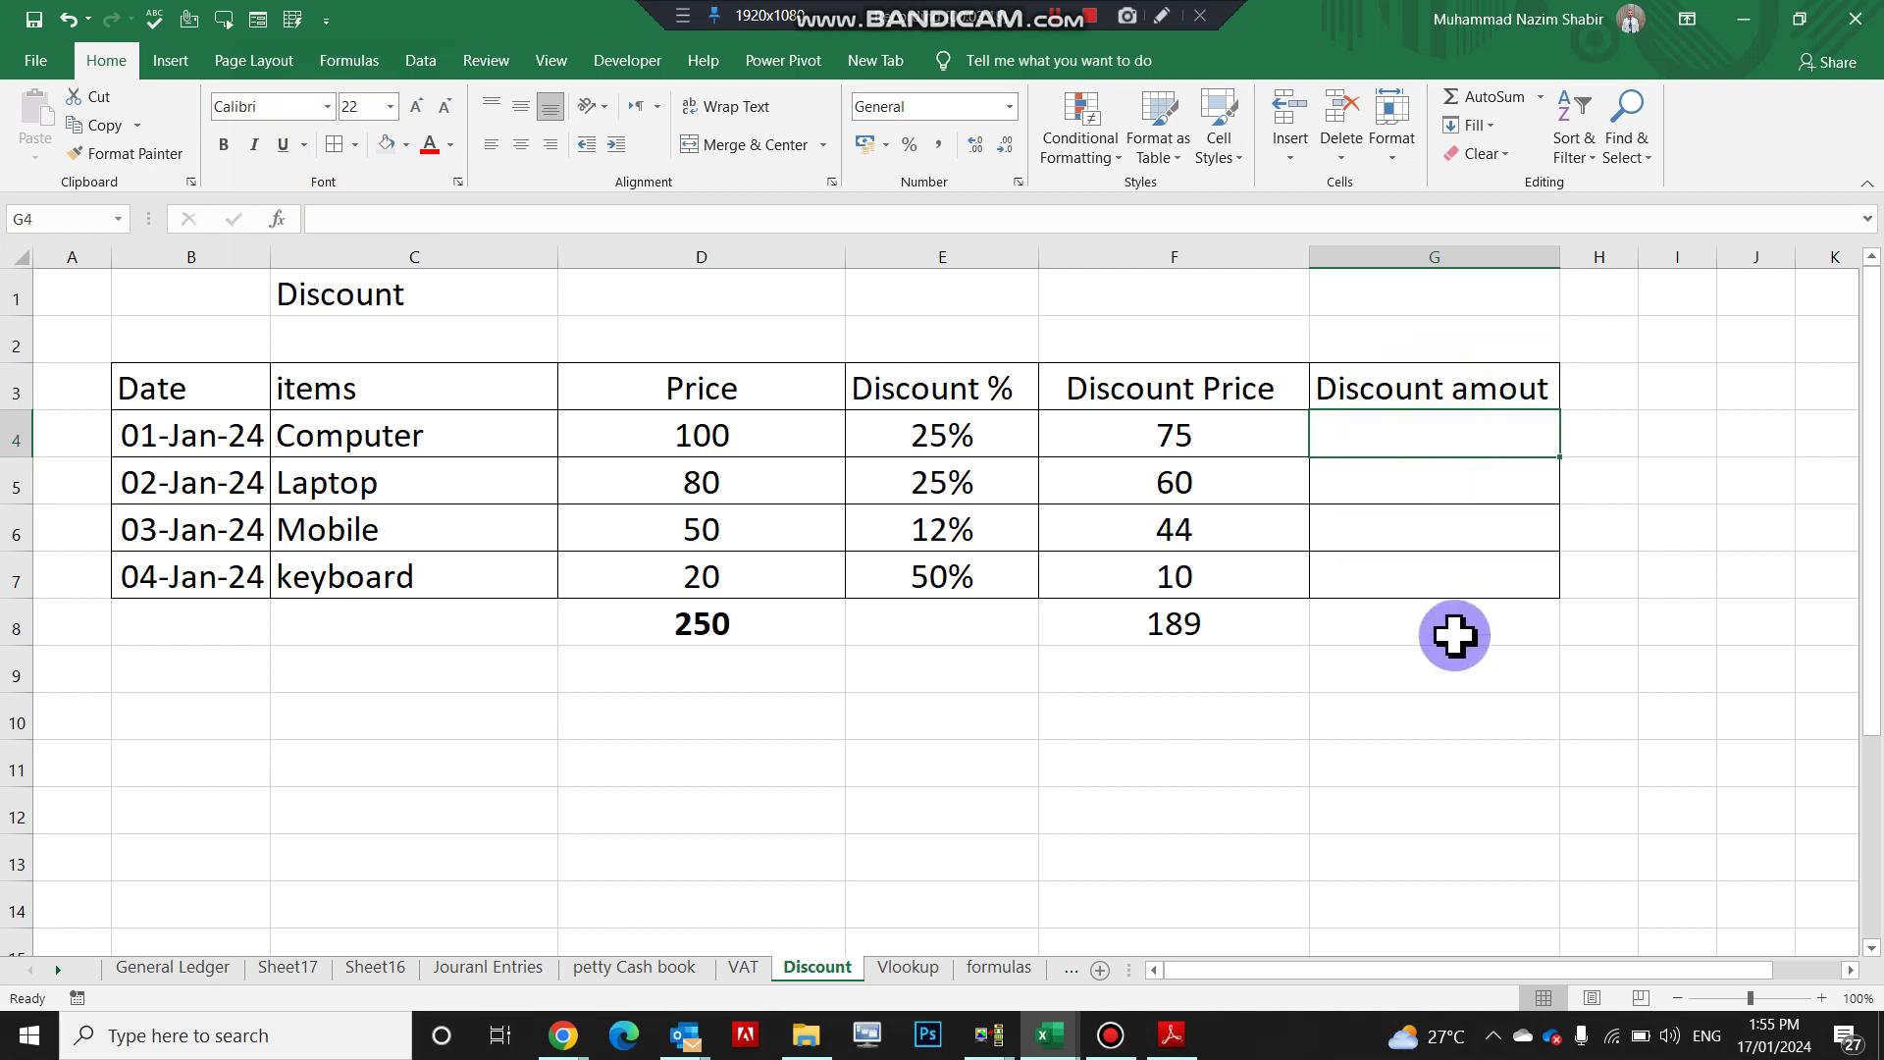
# Enter the discount amount formula =D4-F4 in G4 and centre cells G4:G7.
pyautogui.write('=')
pyautogui.press('Left')
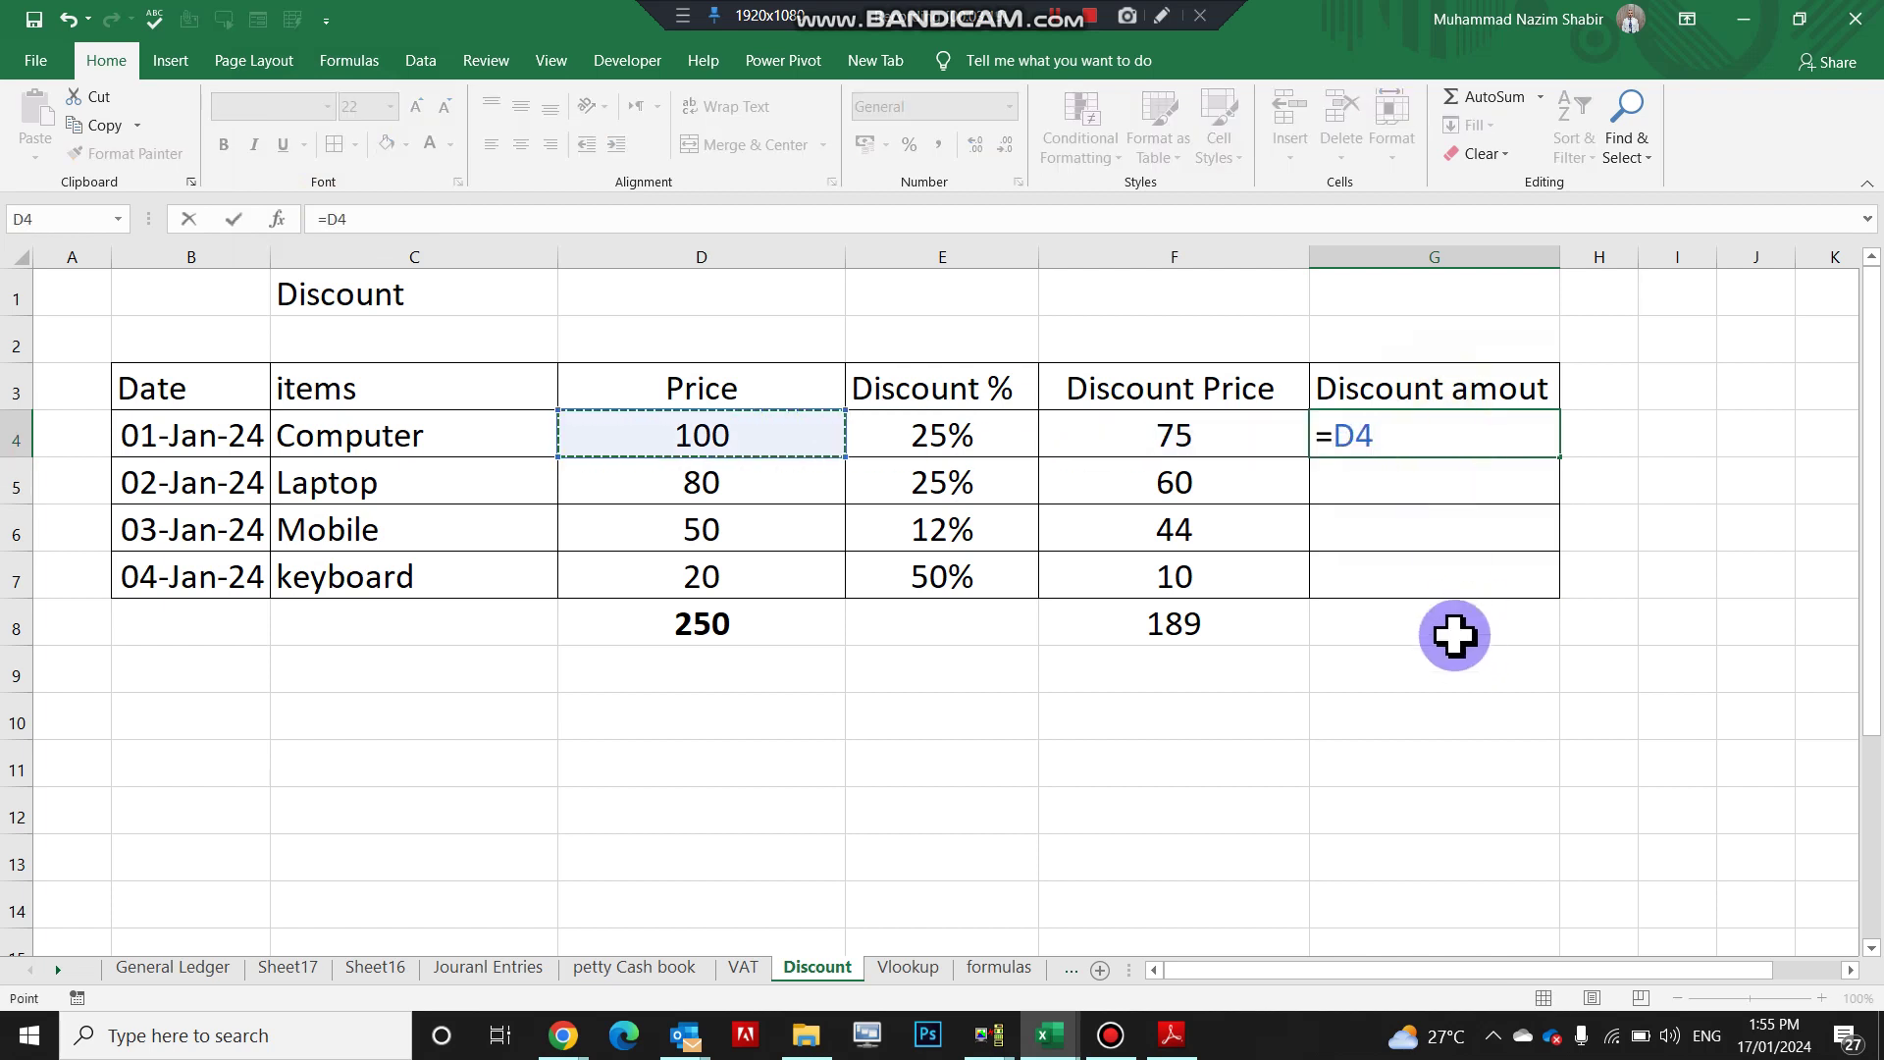
pyautogui.write('F4')
pyautogui.press('Return')
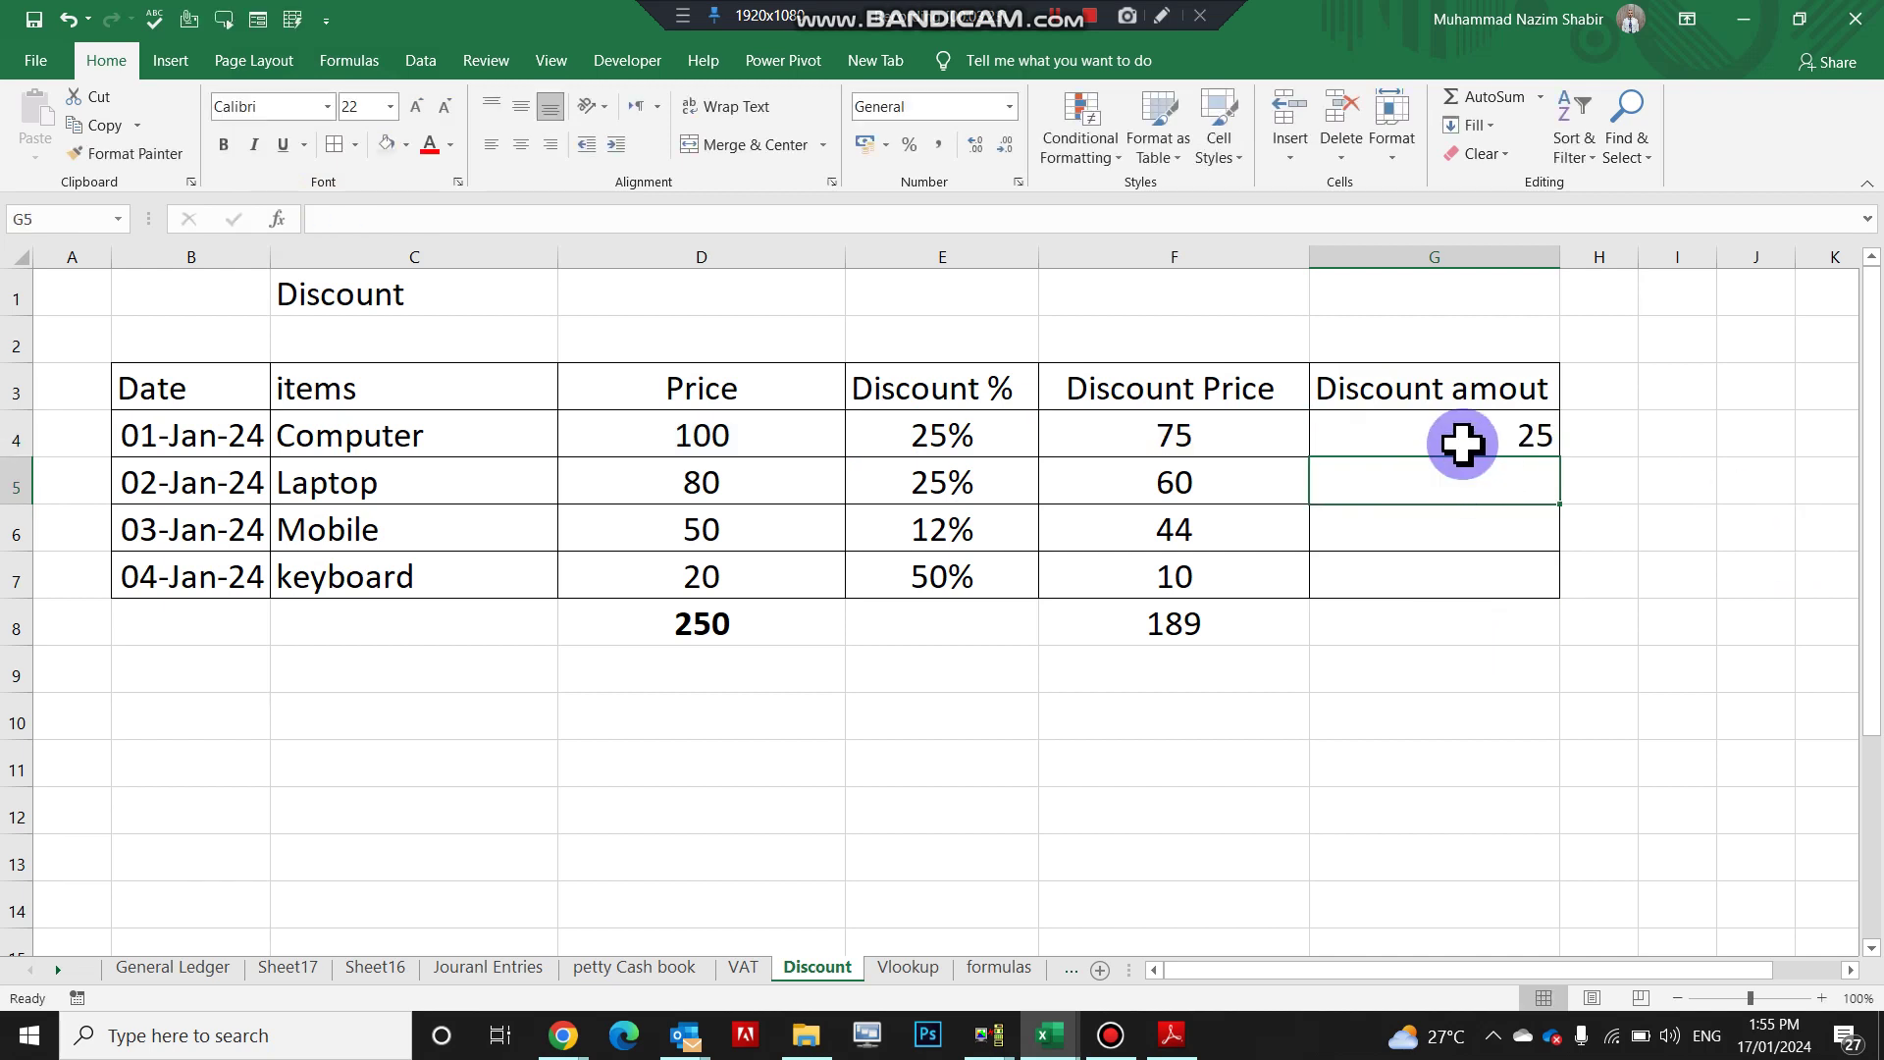
pyautogui.moveTo(1460, 453); pyautogui.dragTo(1439, 568)
pyautogui.click(518, 147)
# Copy the G4 discount amount formula down to G7, giving 25, 20, 6 and 10.
pyautogui.click(783, 441)
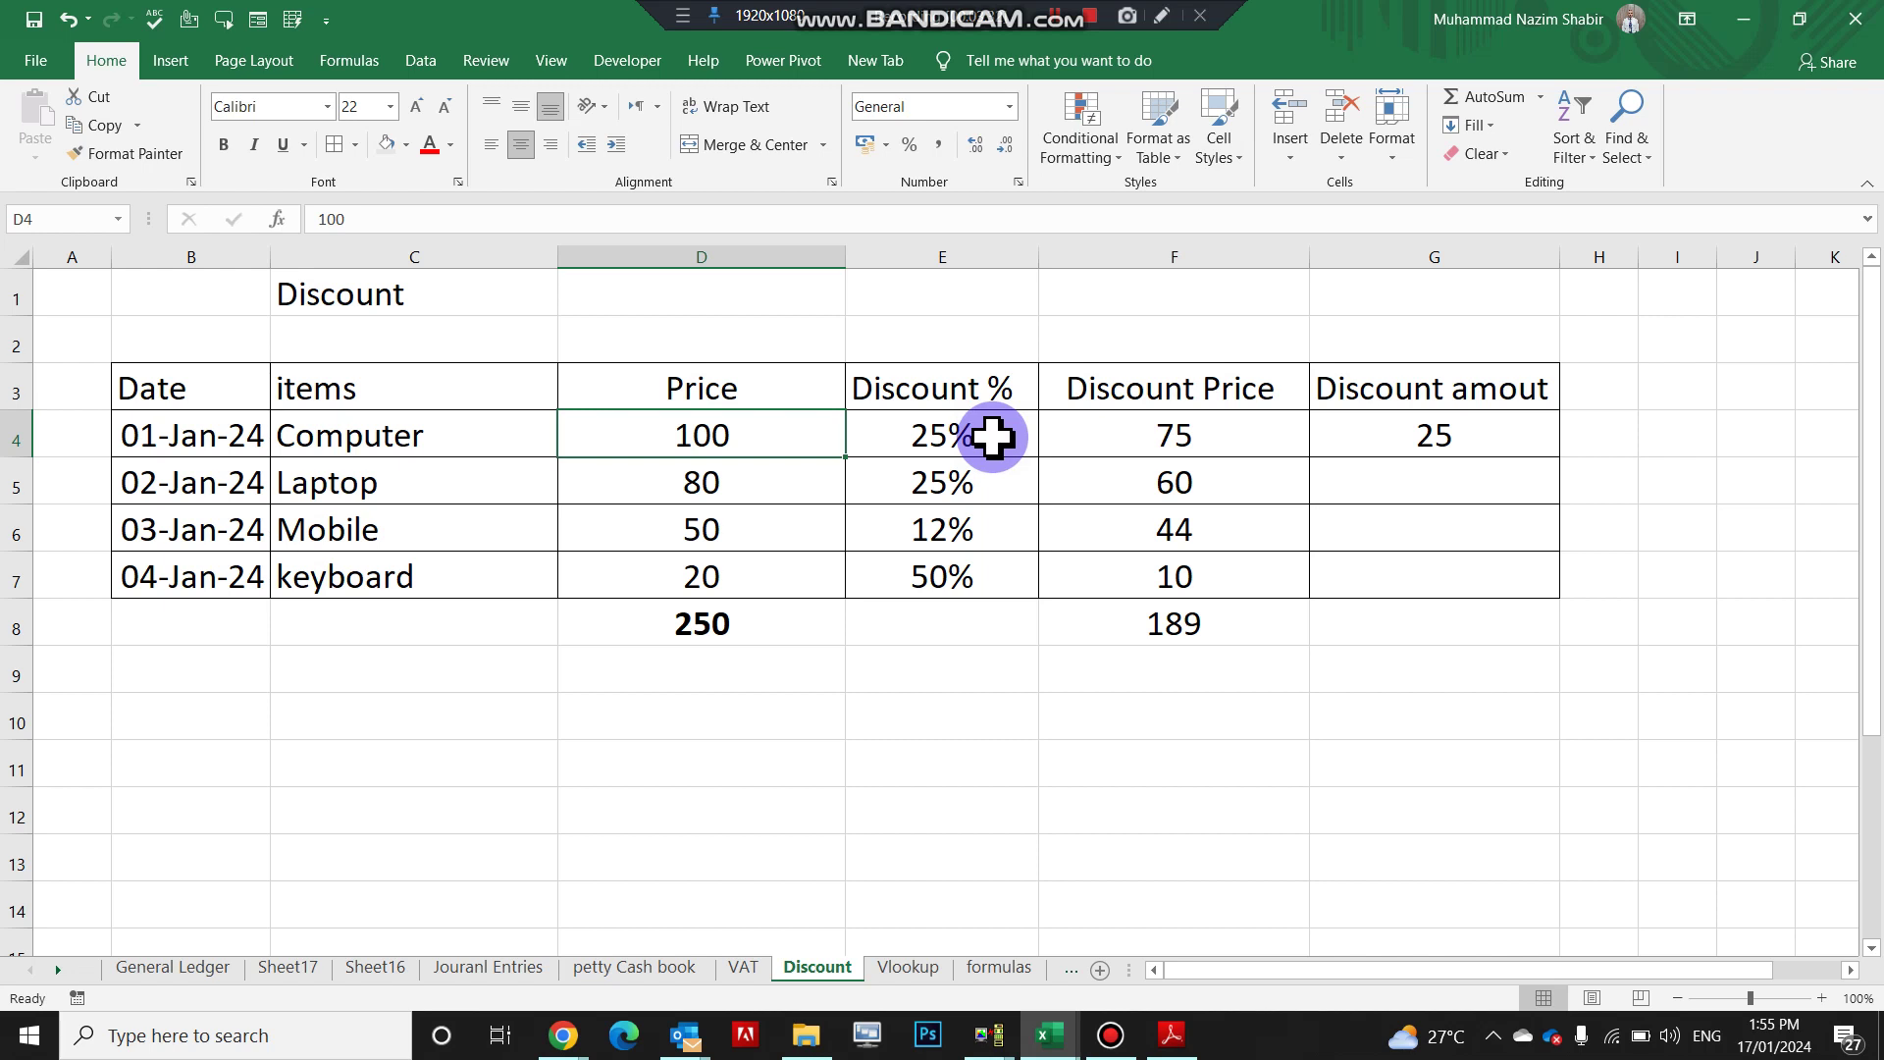
pyautogui.click(1246, 449)
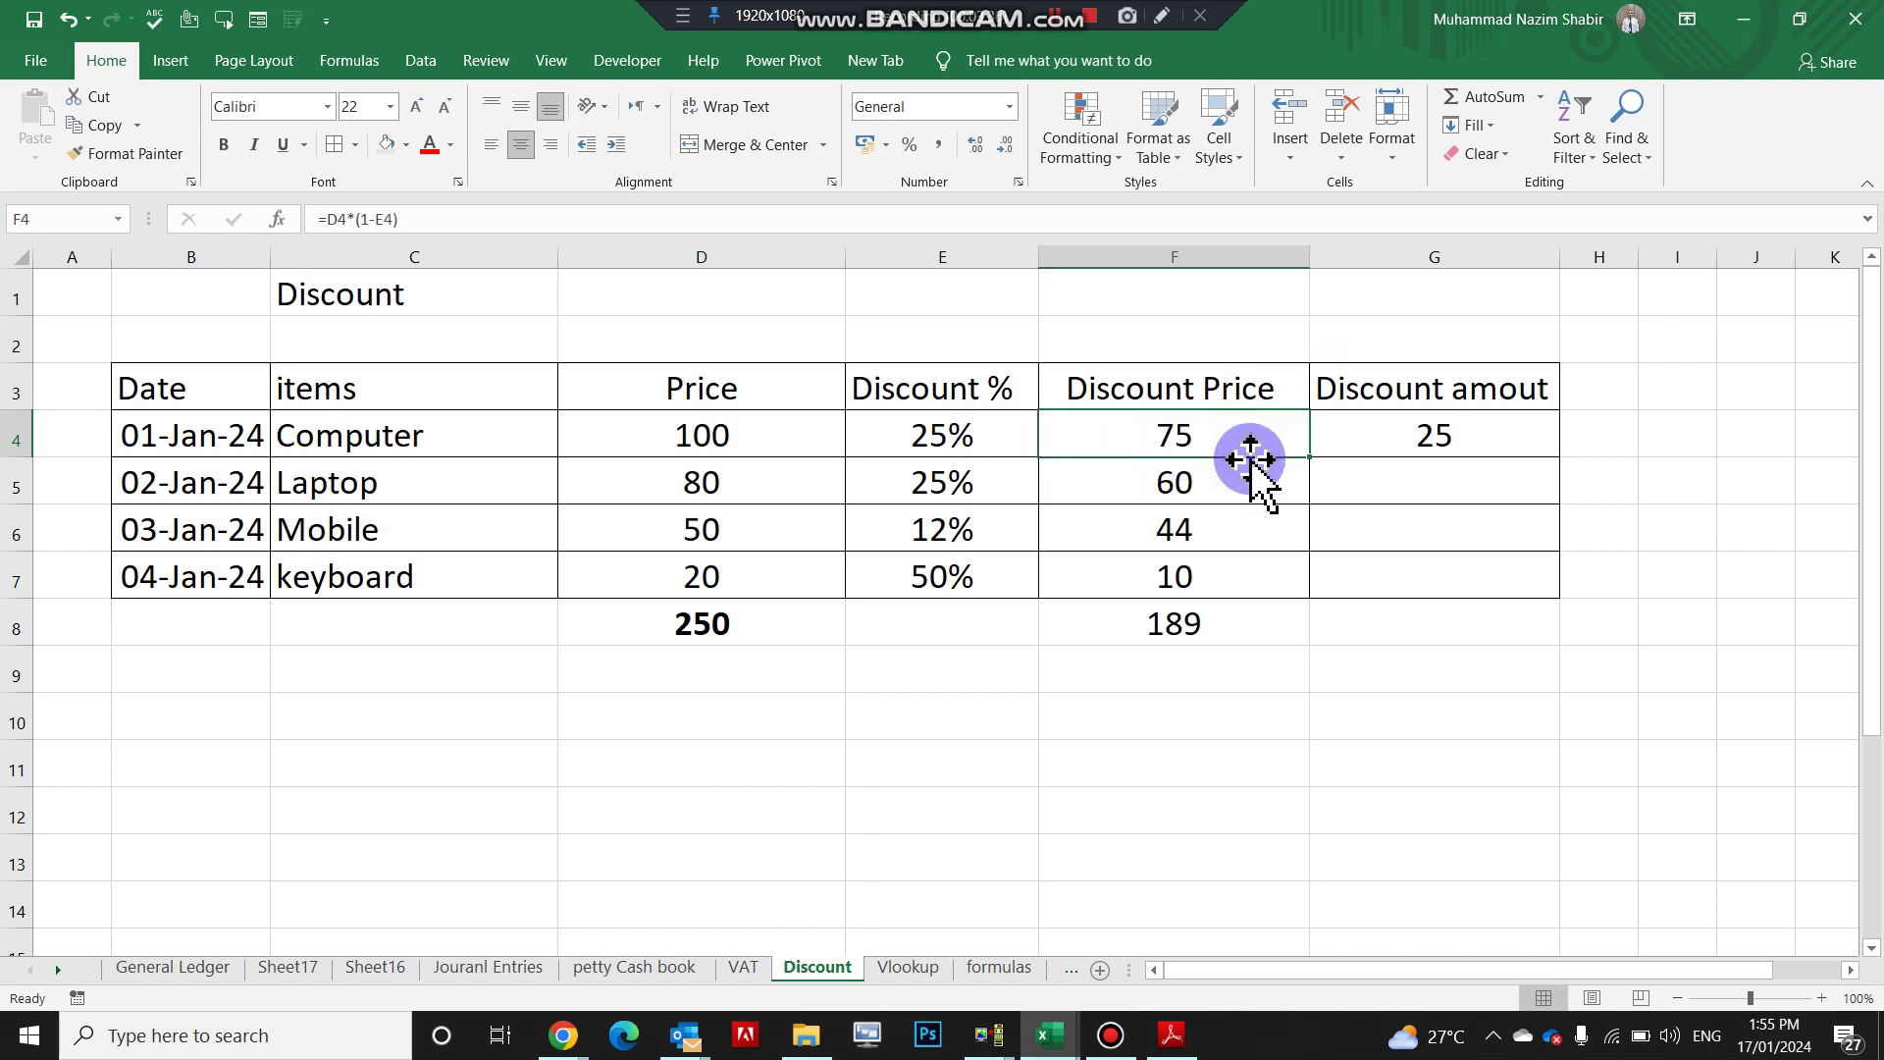
pyautogui.click(1438, 438)
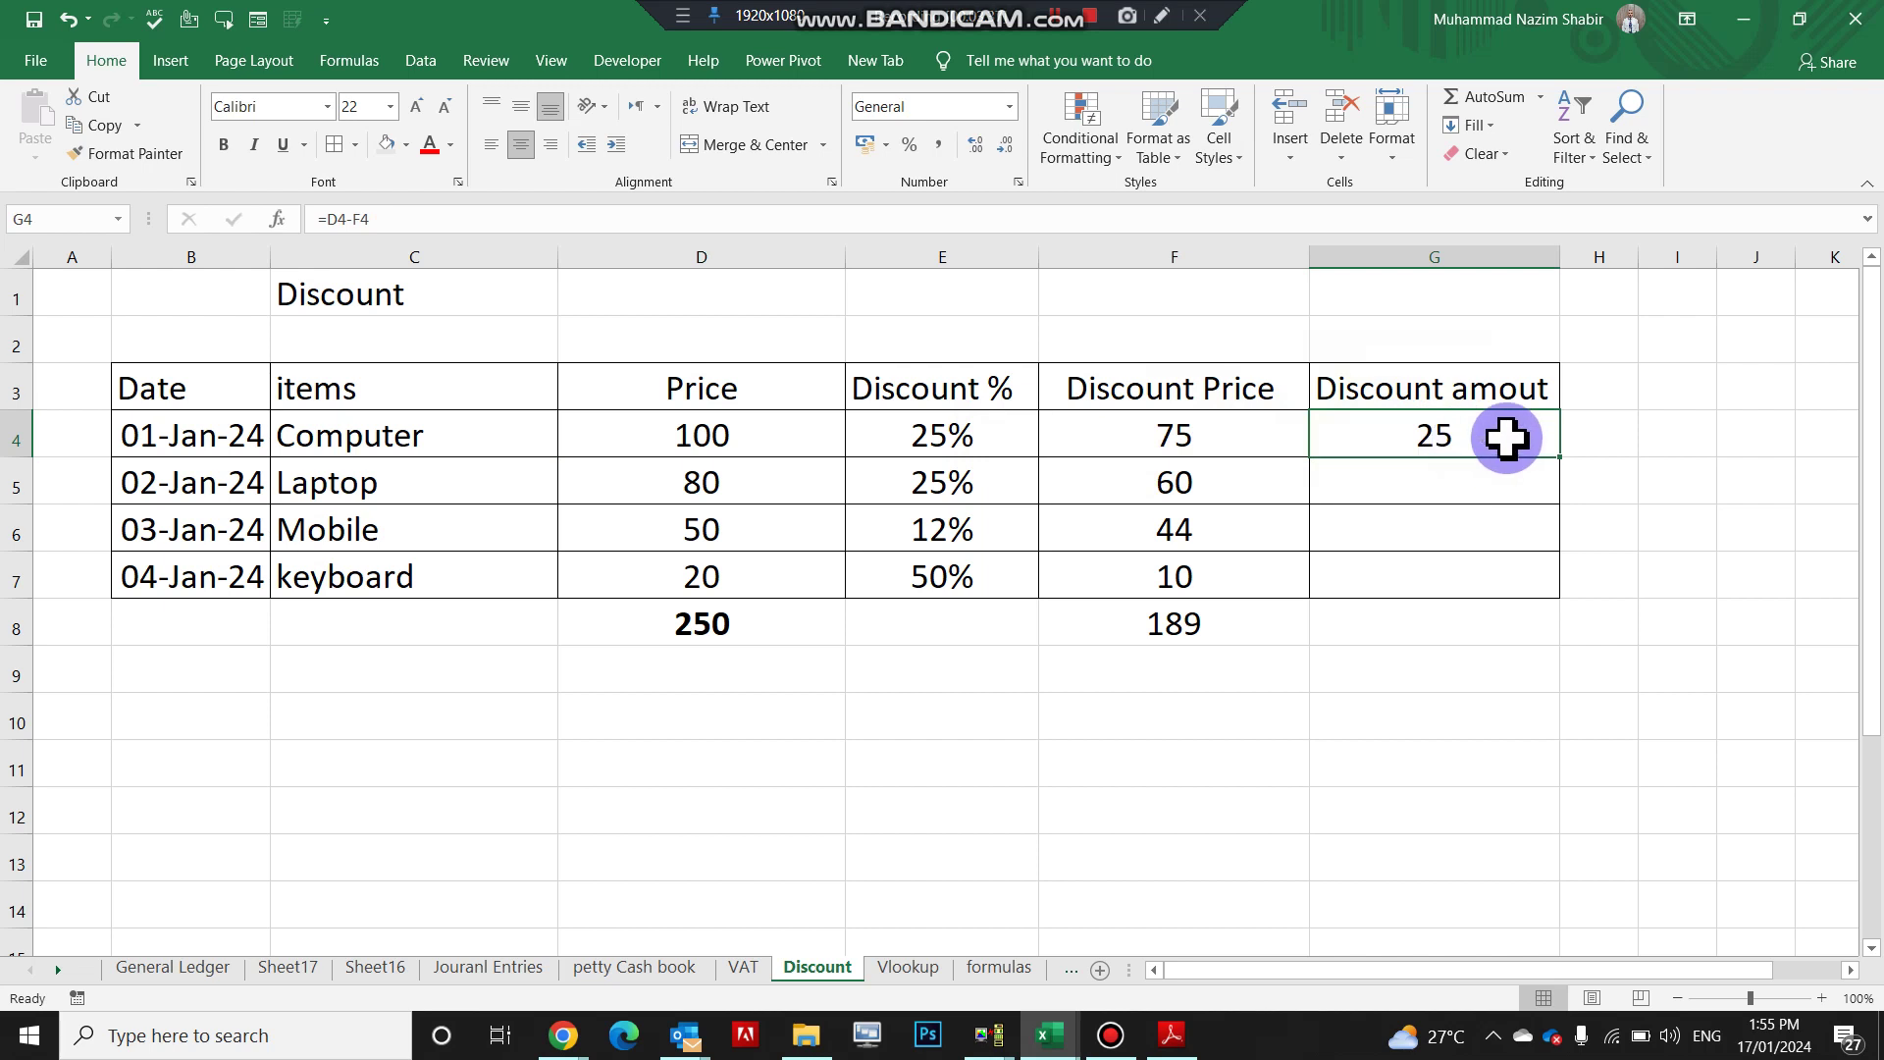
pyautogui.moveTo(1560, 457); pyautogui.dragTo(1562, 597)
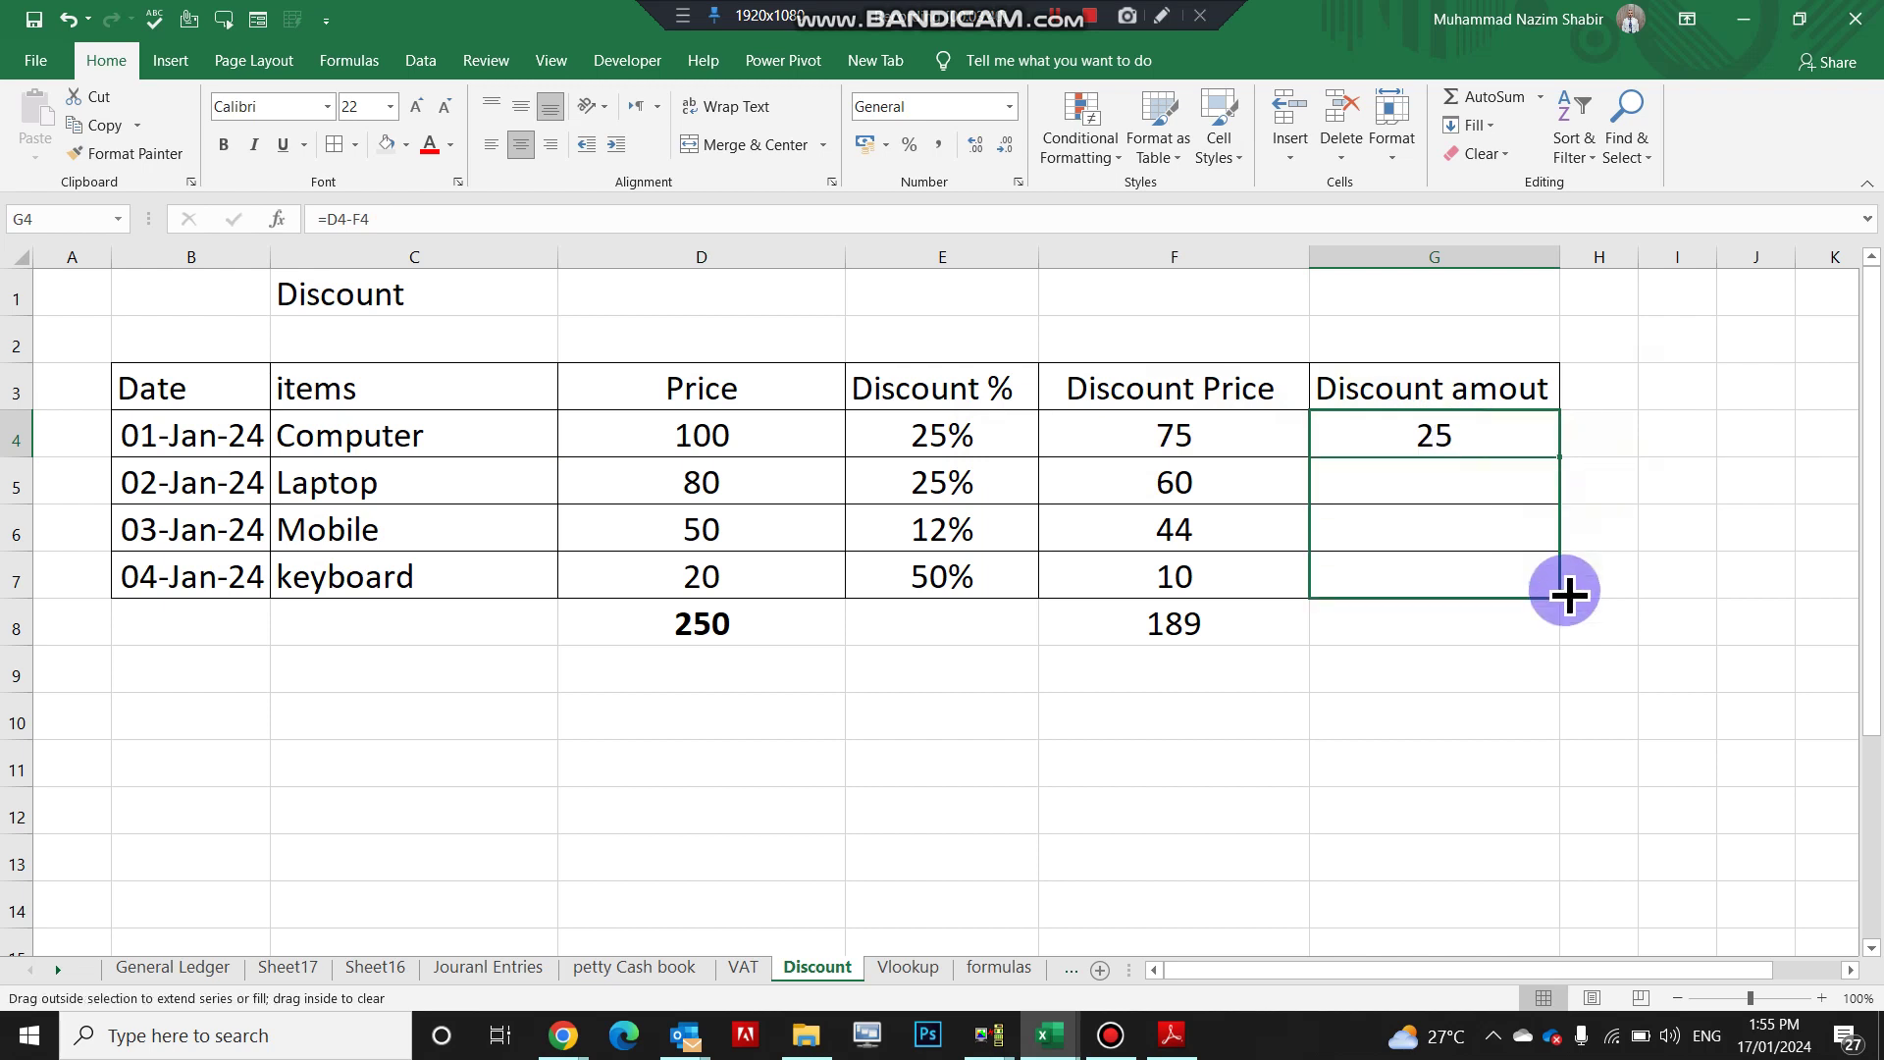
pyautogui.click(1450, 638)
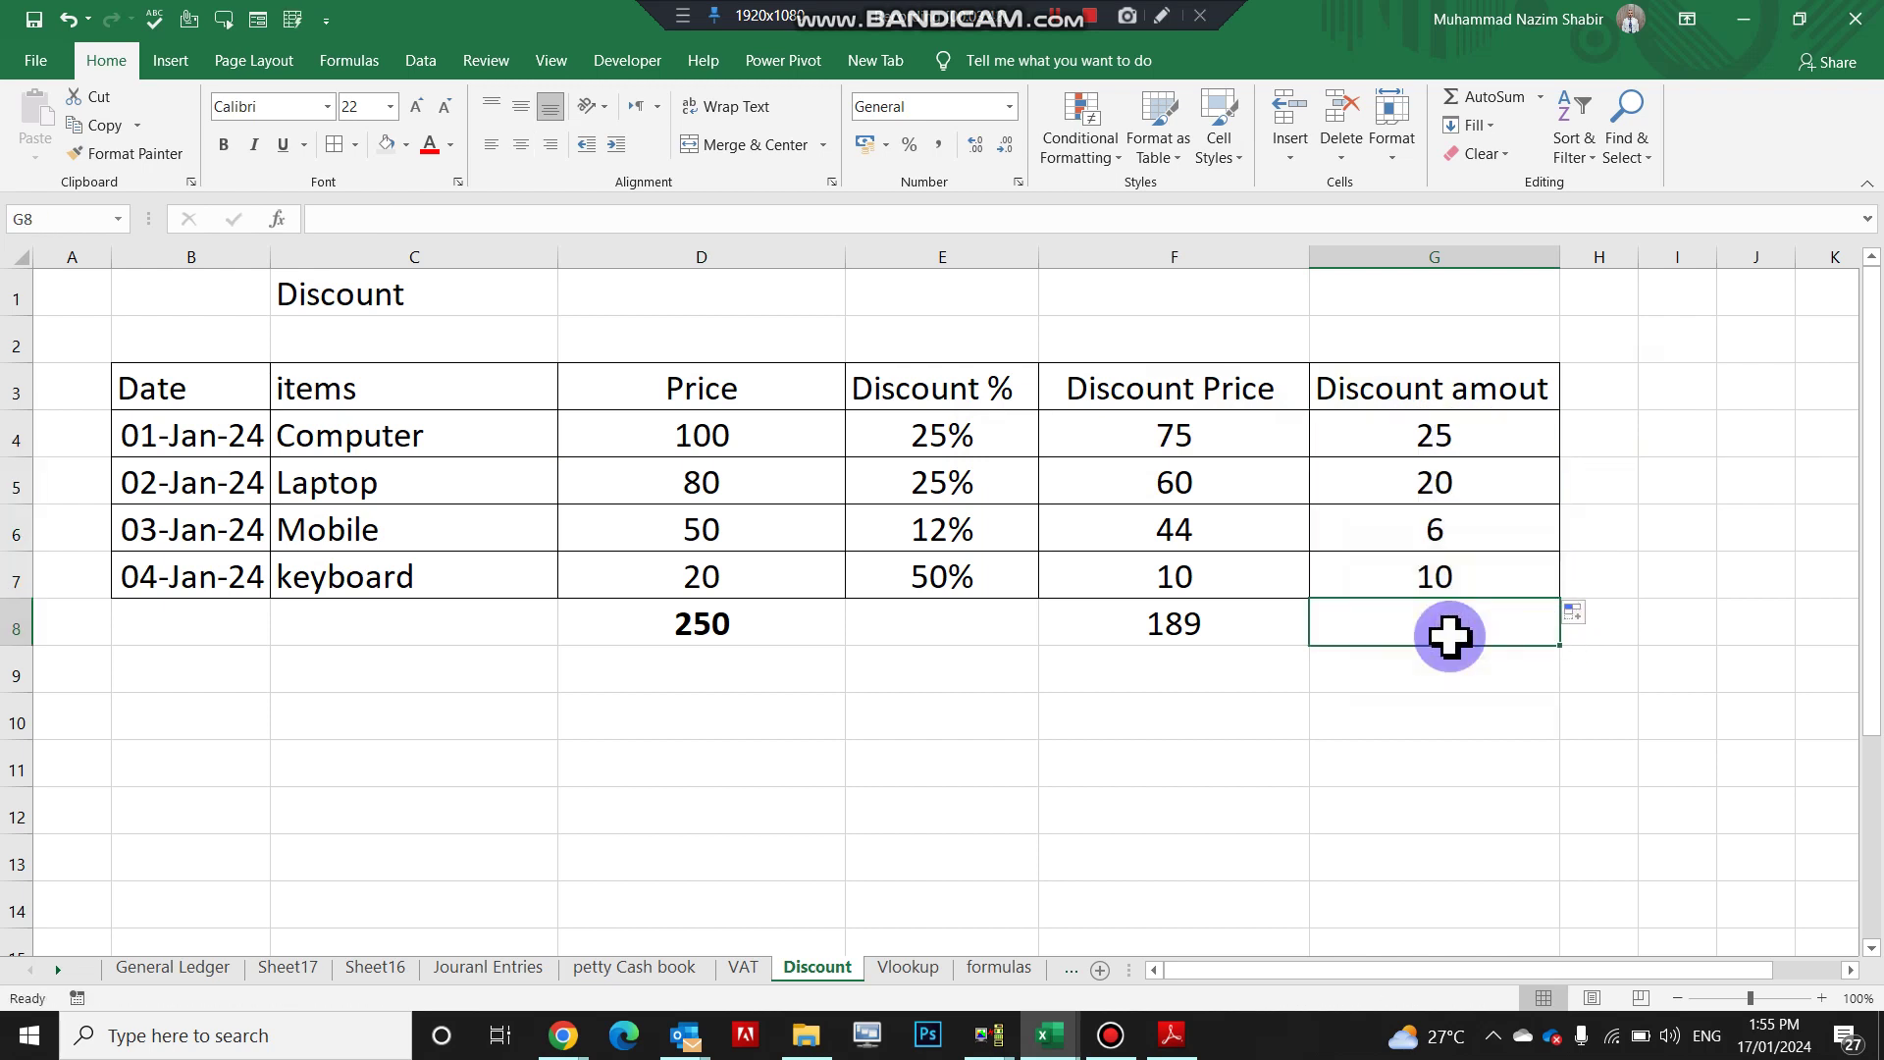
# Total the Discount amout column in G8 with =SUM(G4:G7), giving 61, and centre it.
pyautogui.write('=sum')
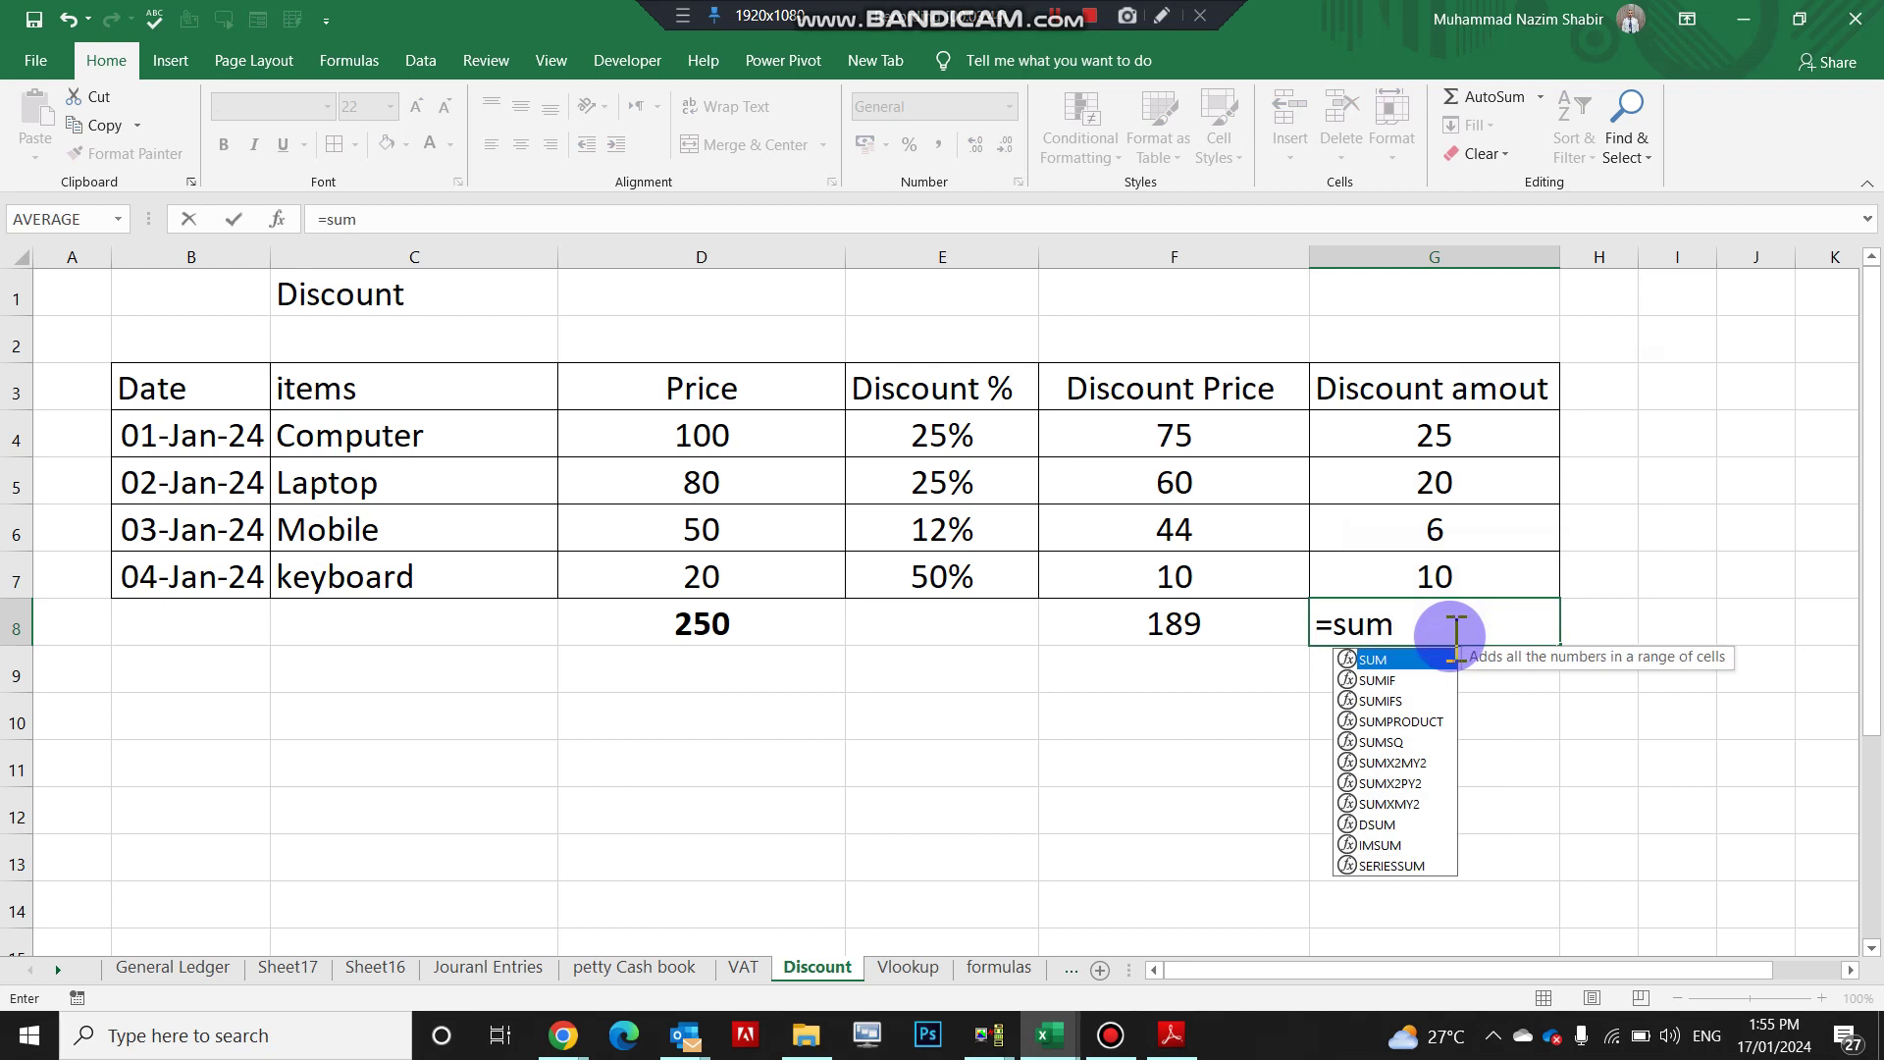
pyautogui.press('Tab')
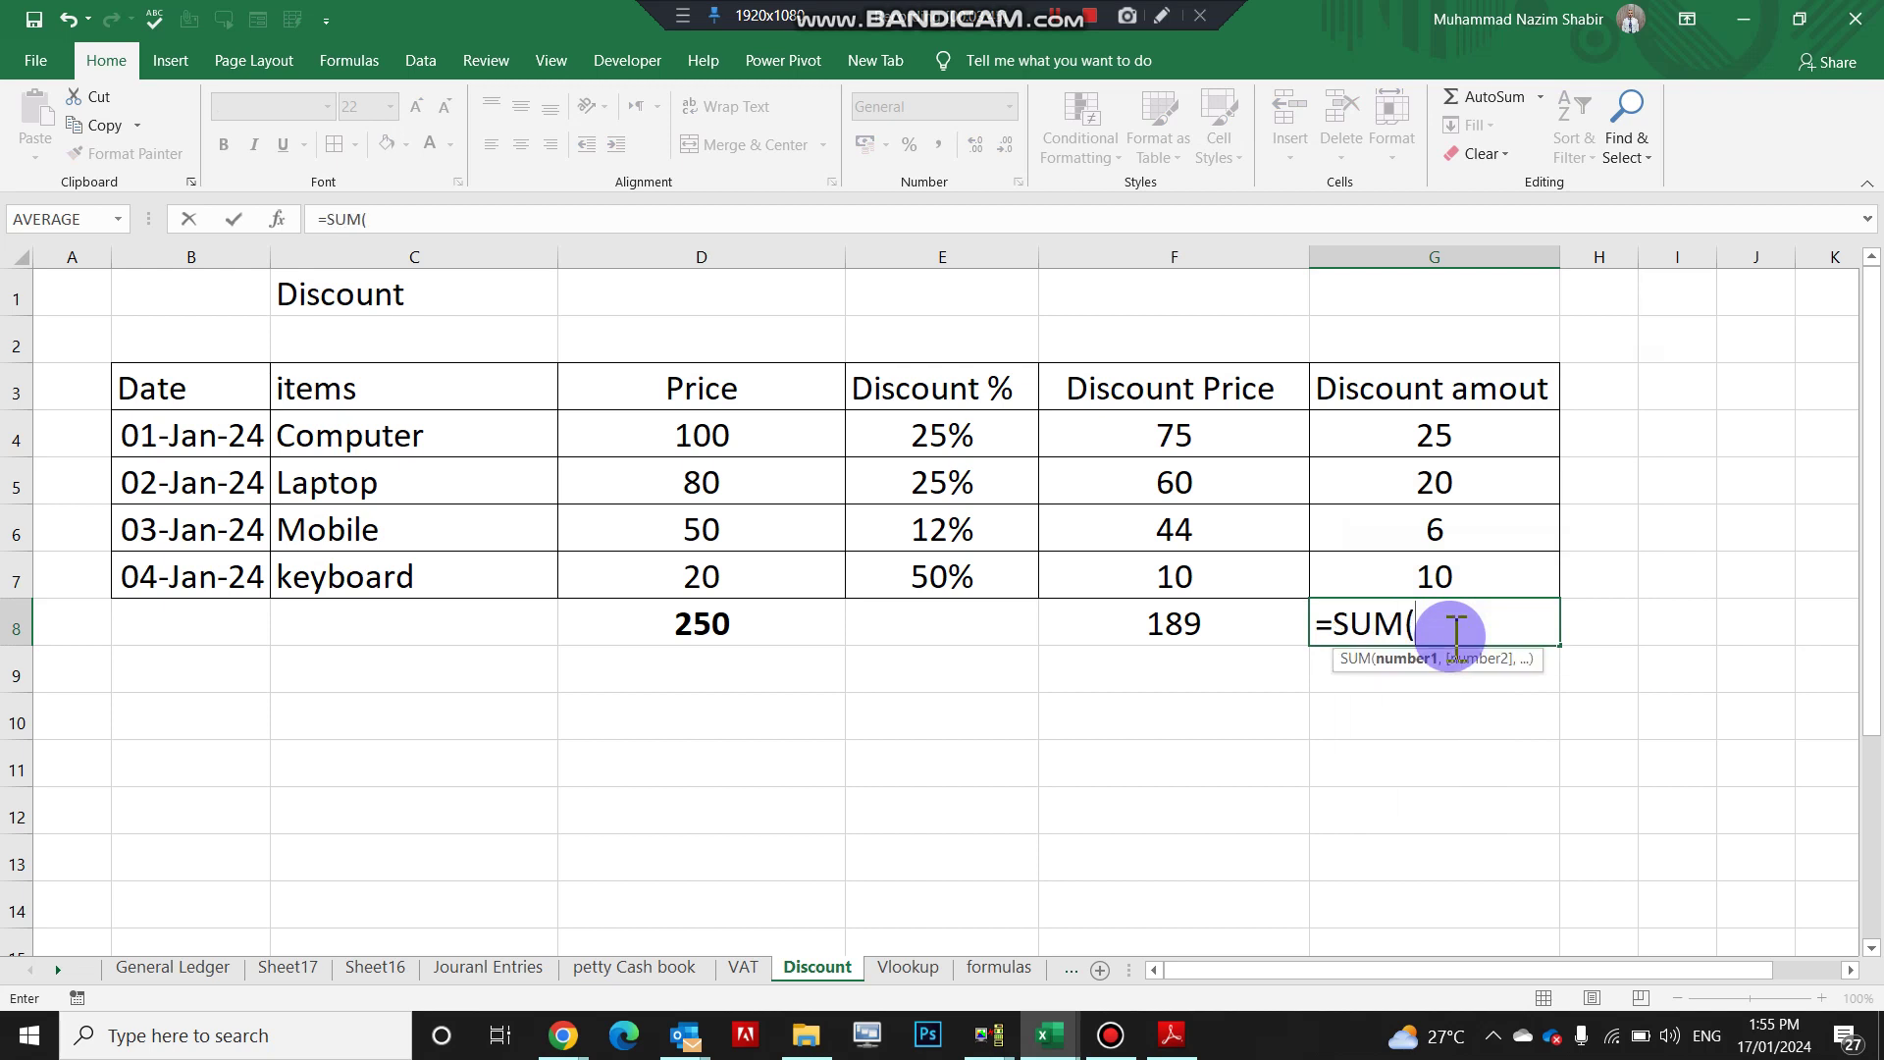
pyautogui.press('Up')
pyautogui.hotkey('shift', 'Up')
pyautogui.hotkey('shift', 'Up')
pyautogui.hotkey('shift', 'Up')
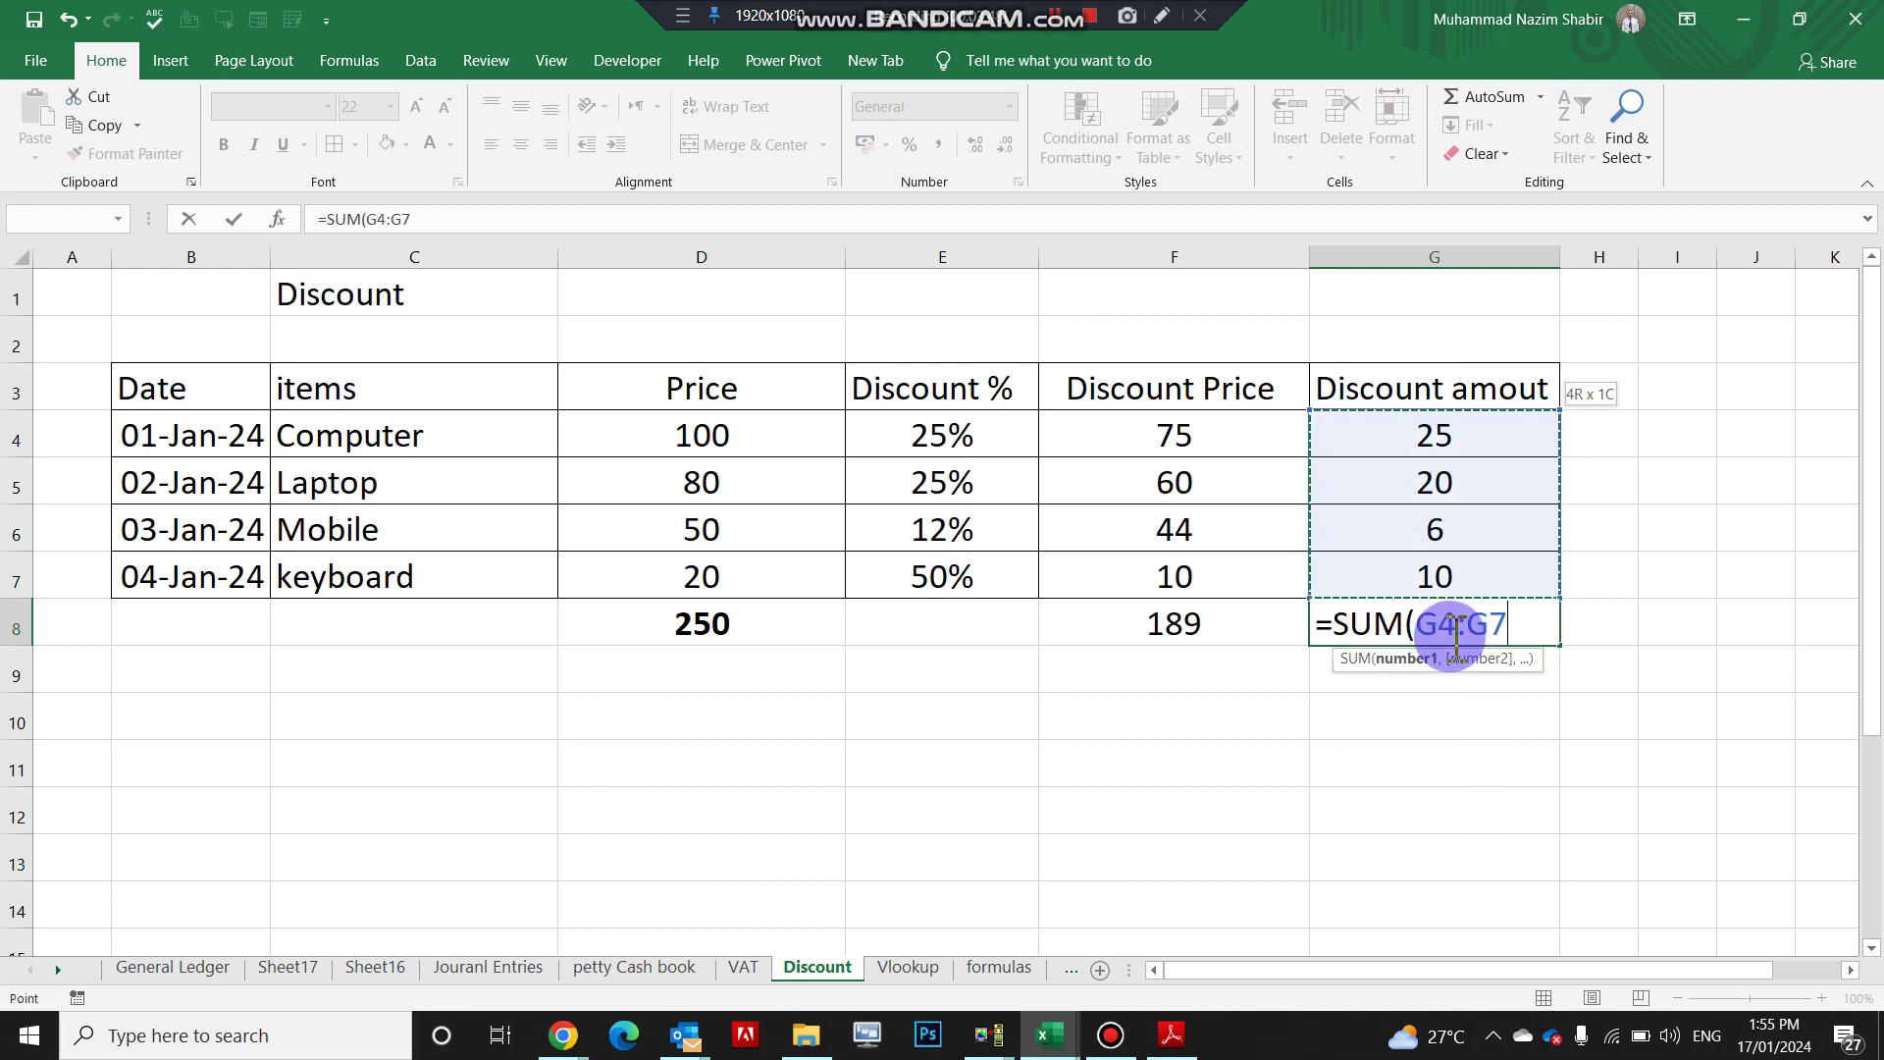
pyautogui.press('Return')
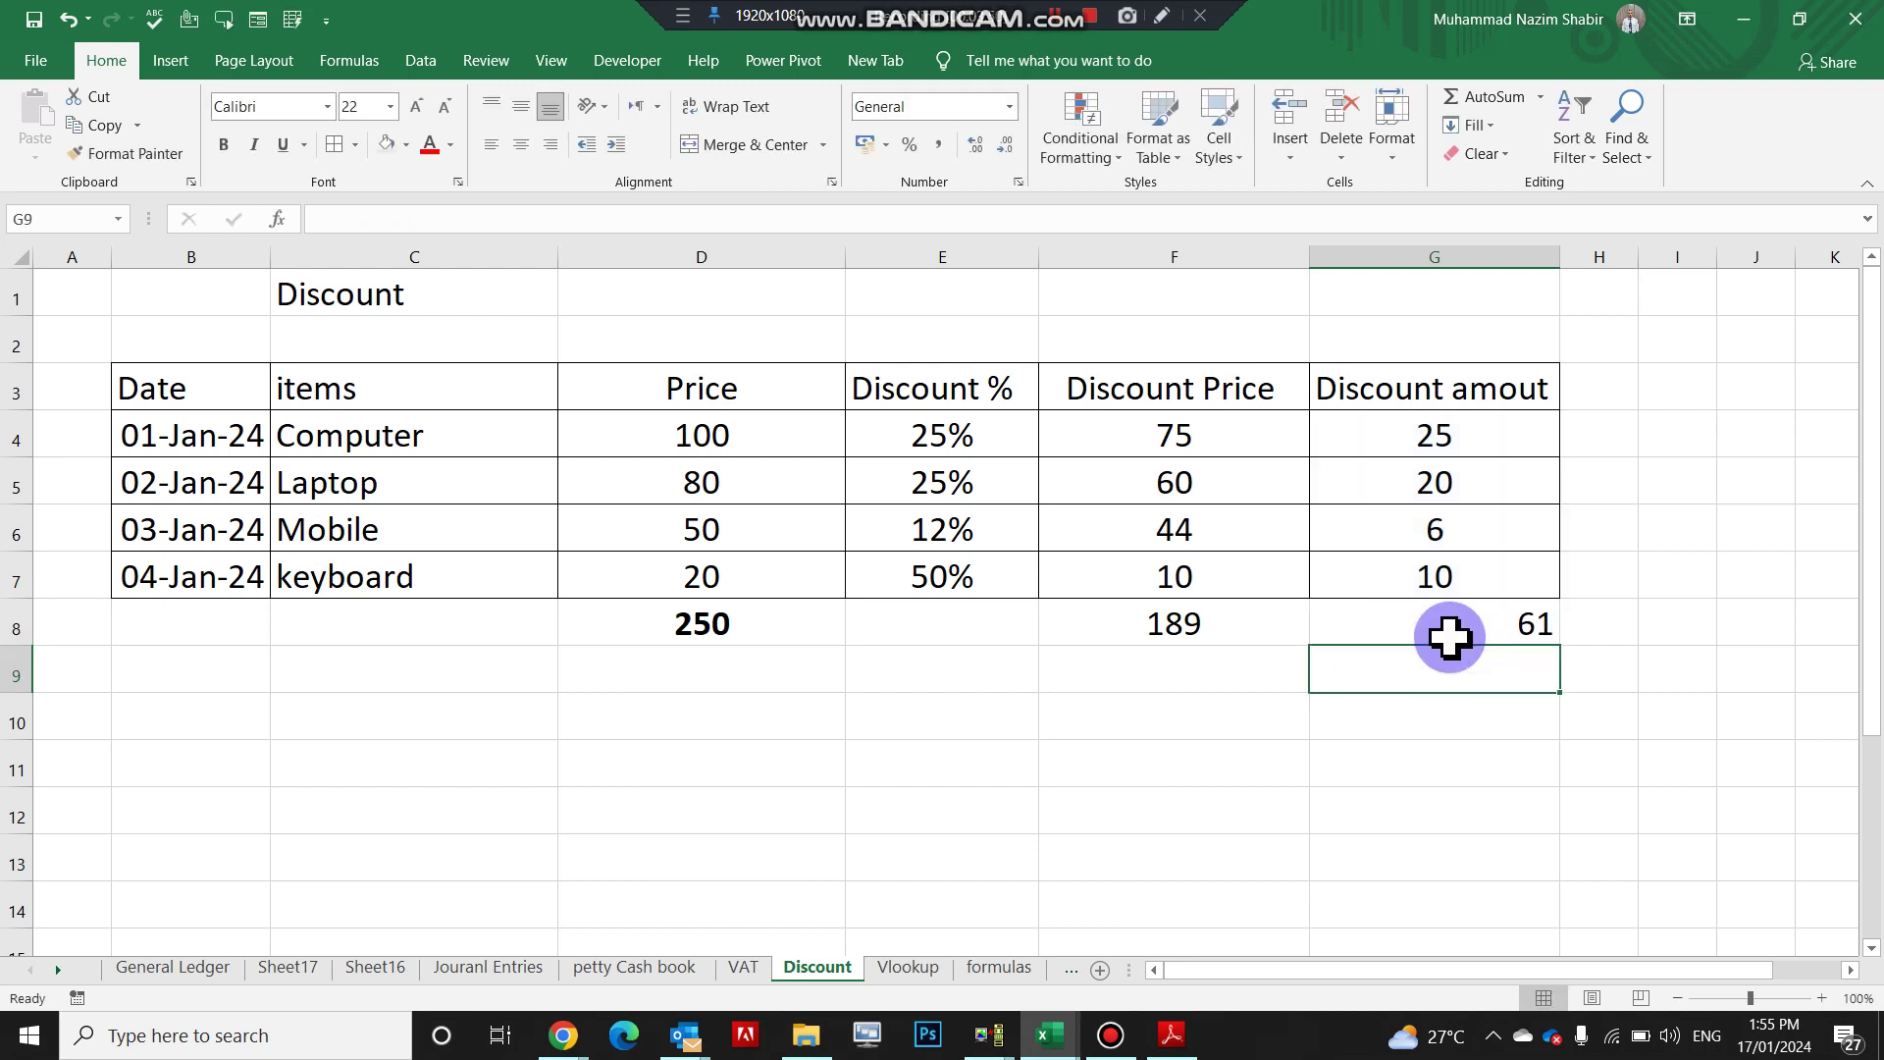
pyautogui.click(1443, 633)
pyautogui.click(521, 145)
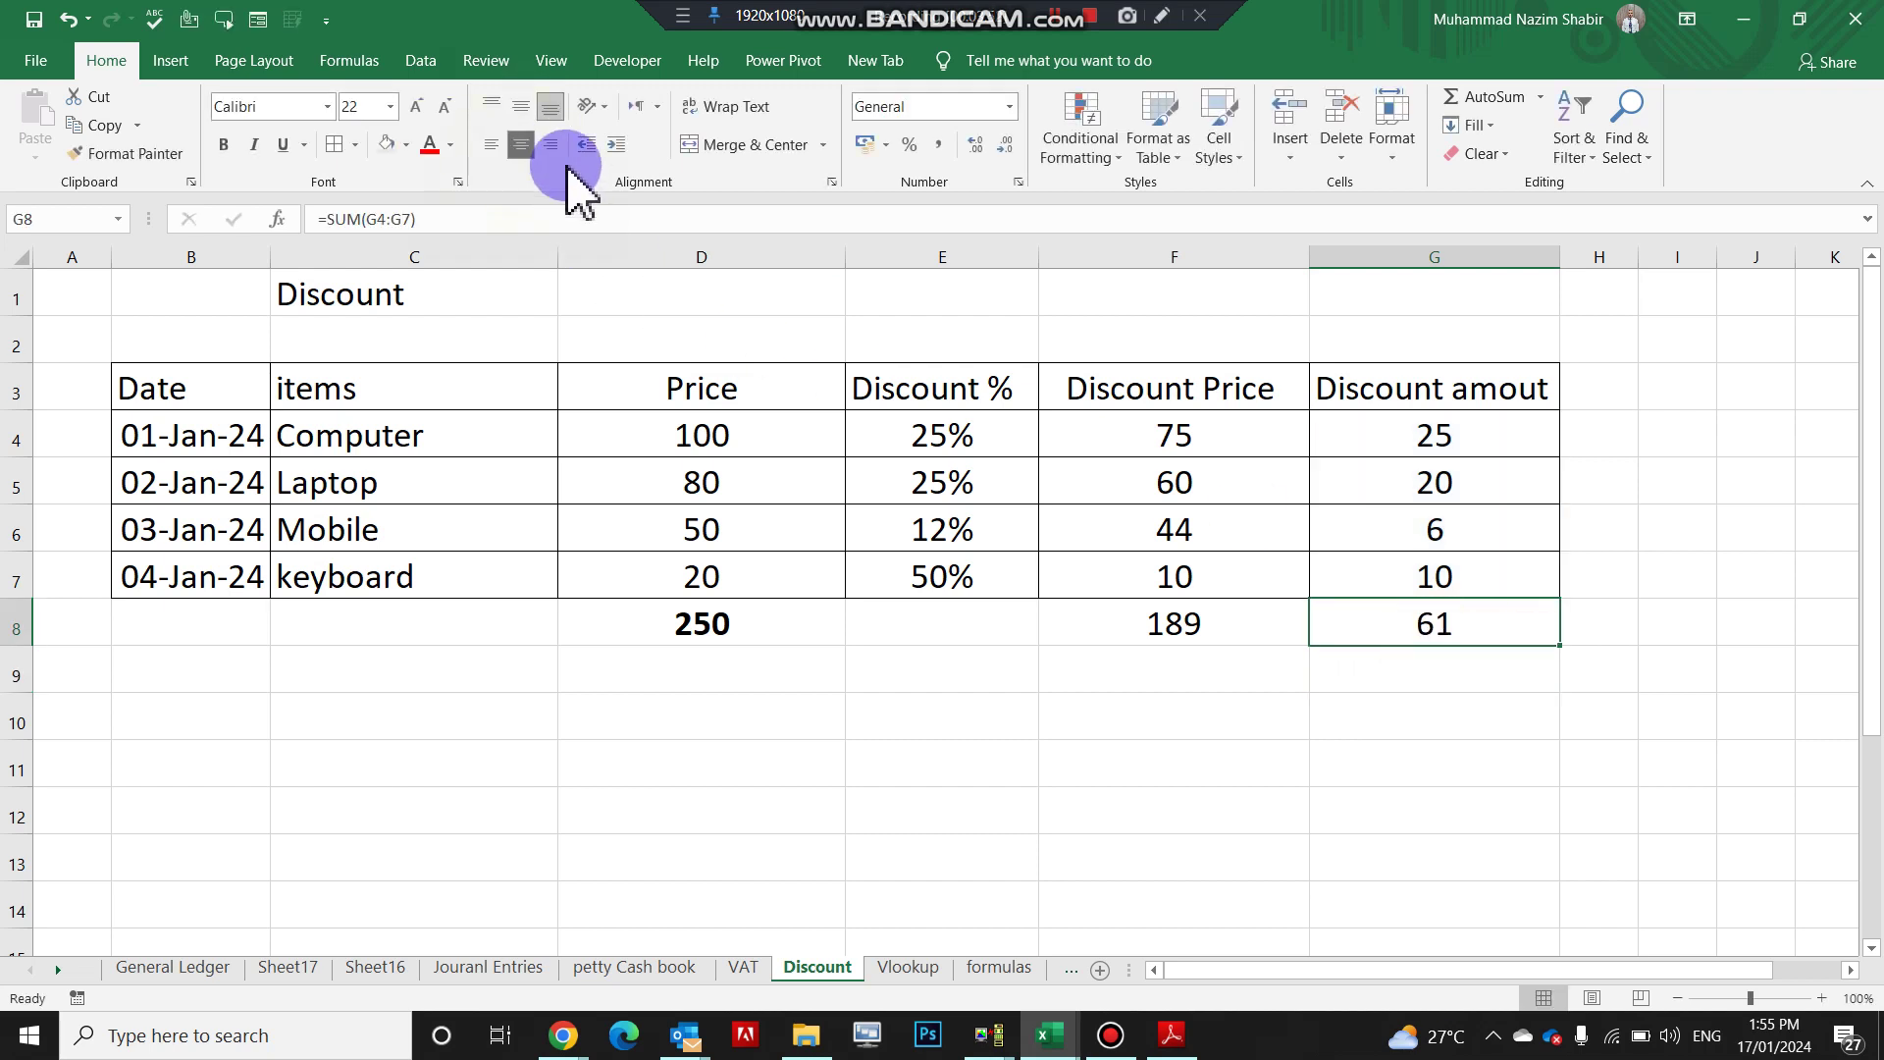
# Fill the Discount Price heading in F3 yellow.
pyautogui.click(1174, 390)
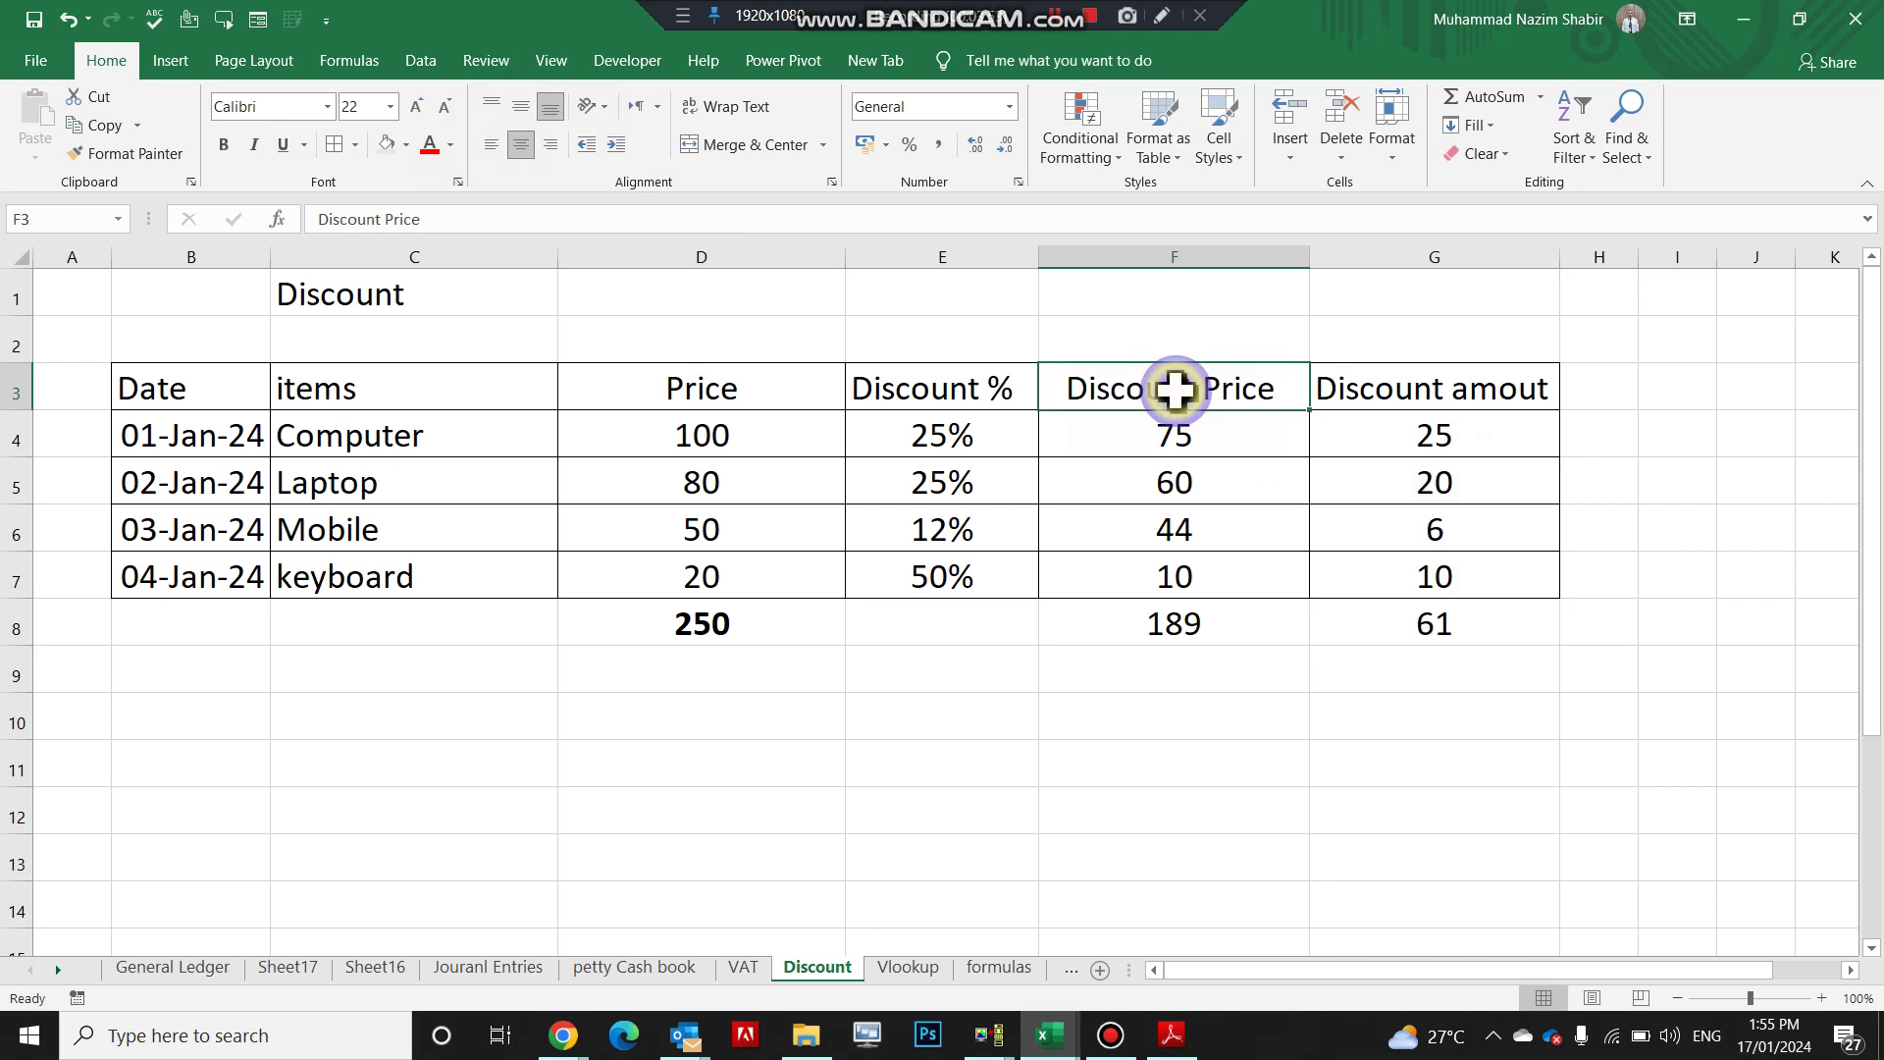
pyautogui.click(404, 153)
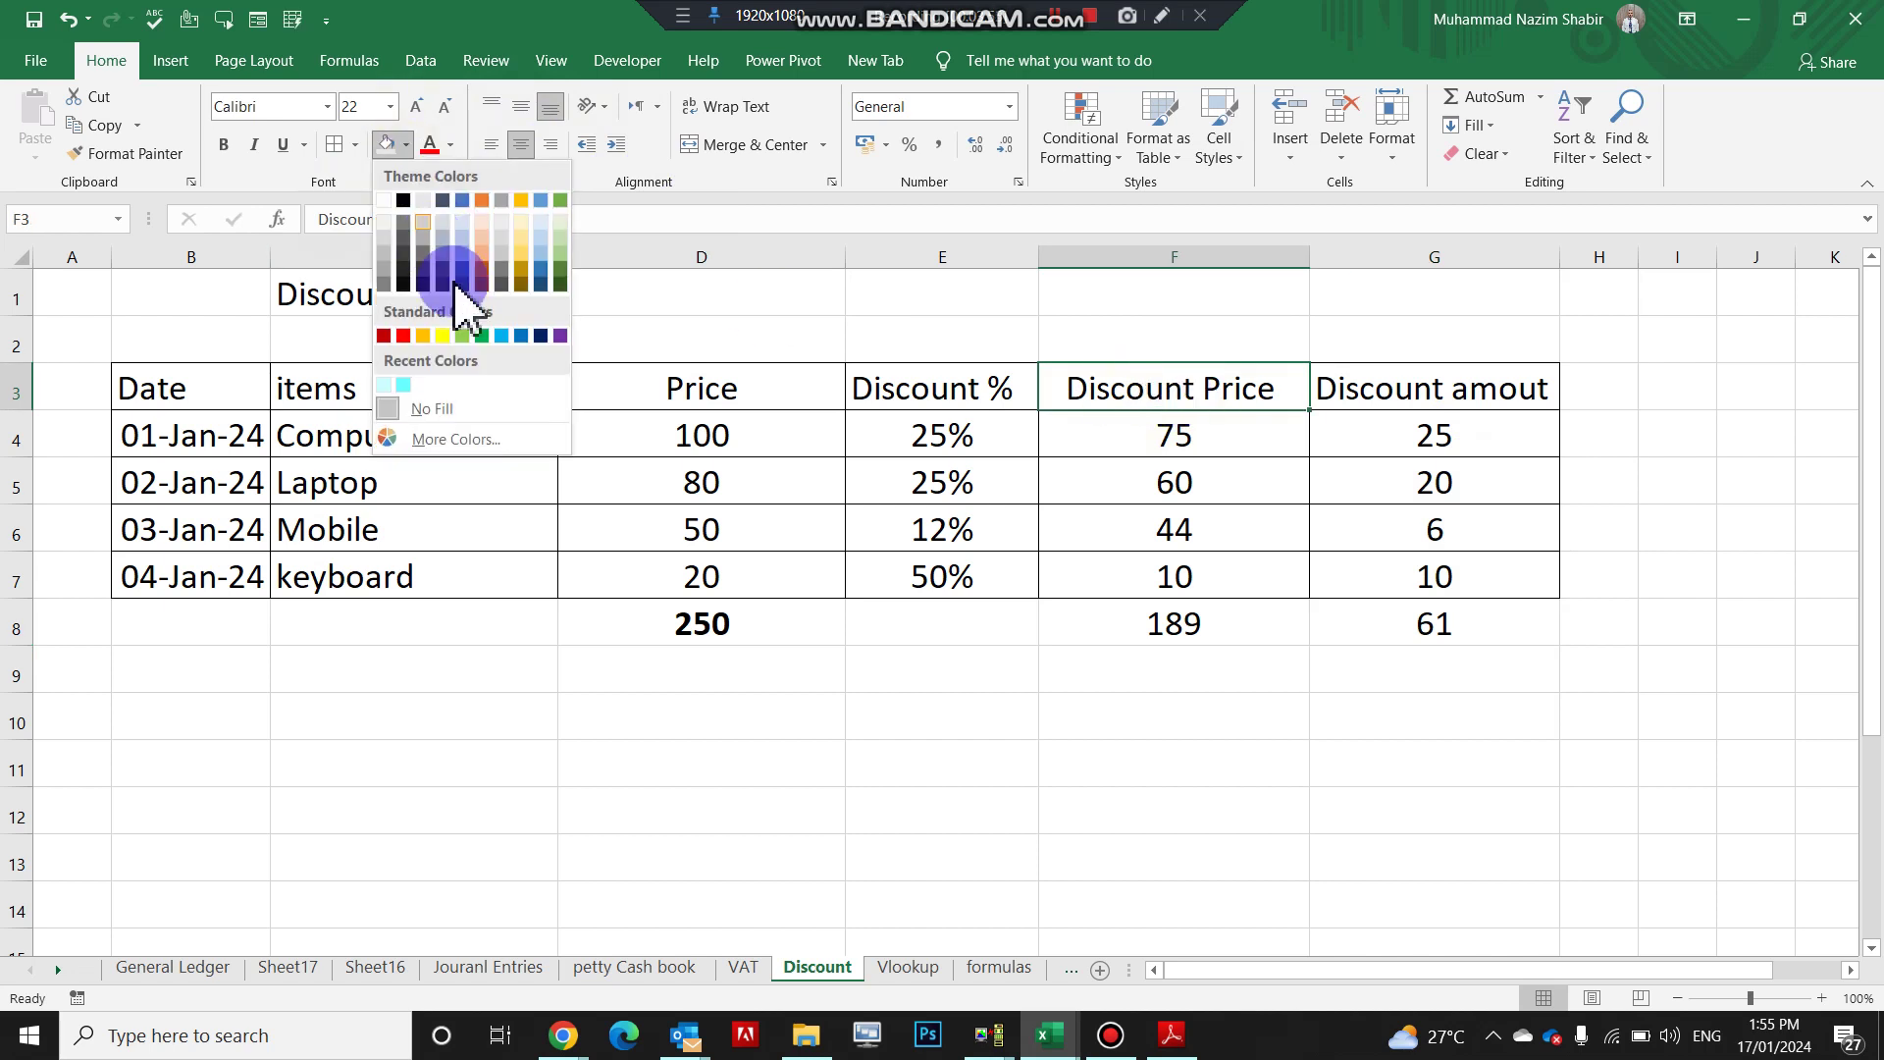
pyautogui.click(454, 345)
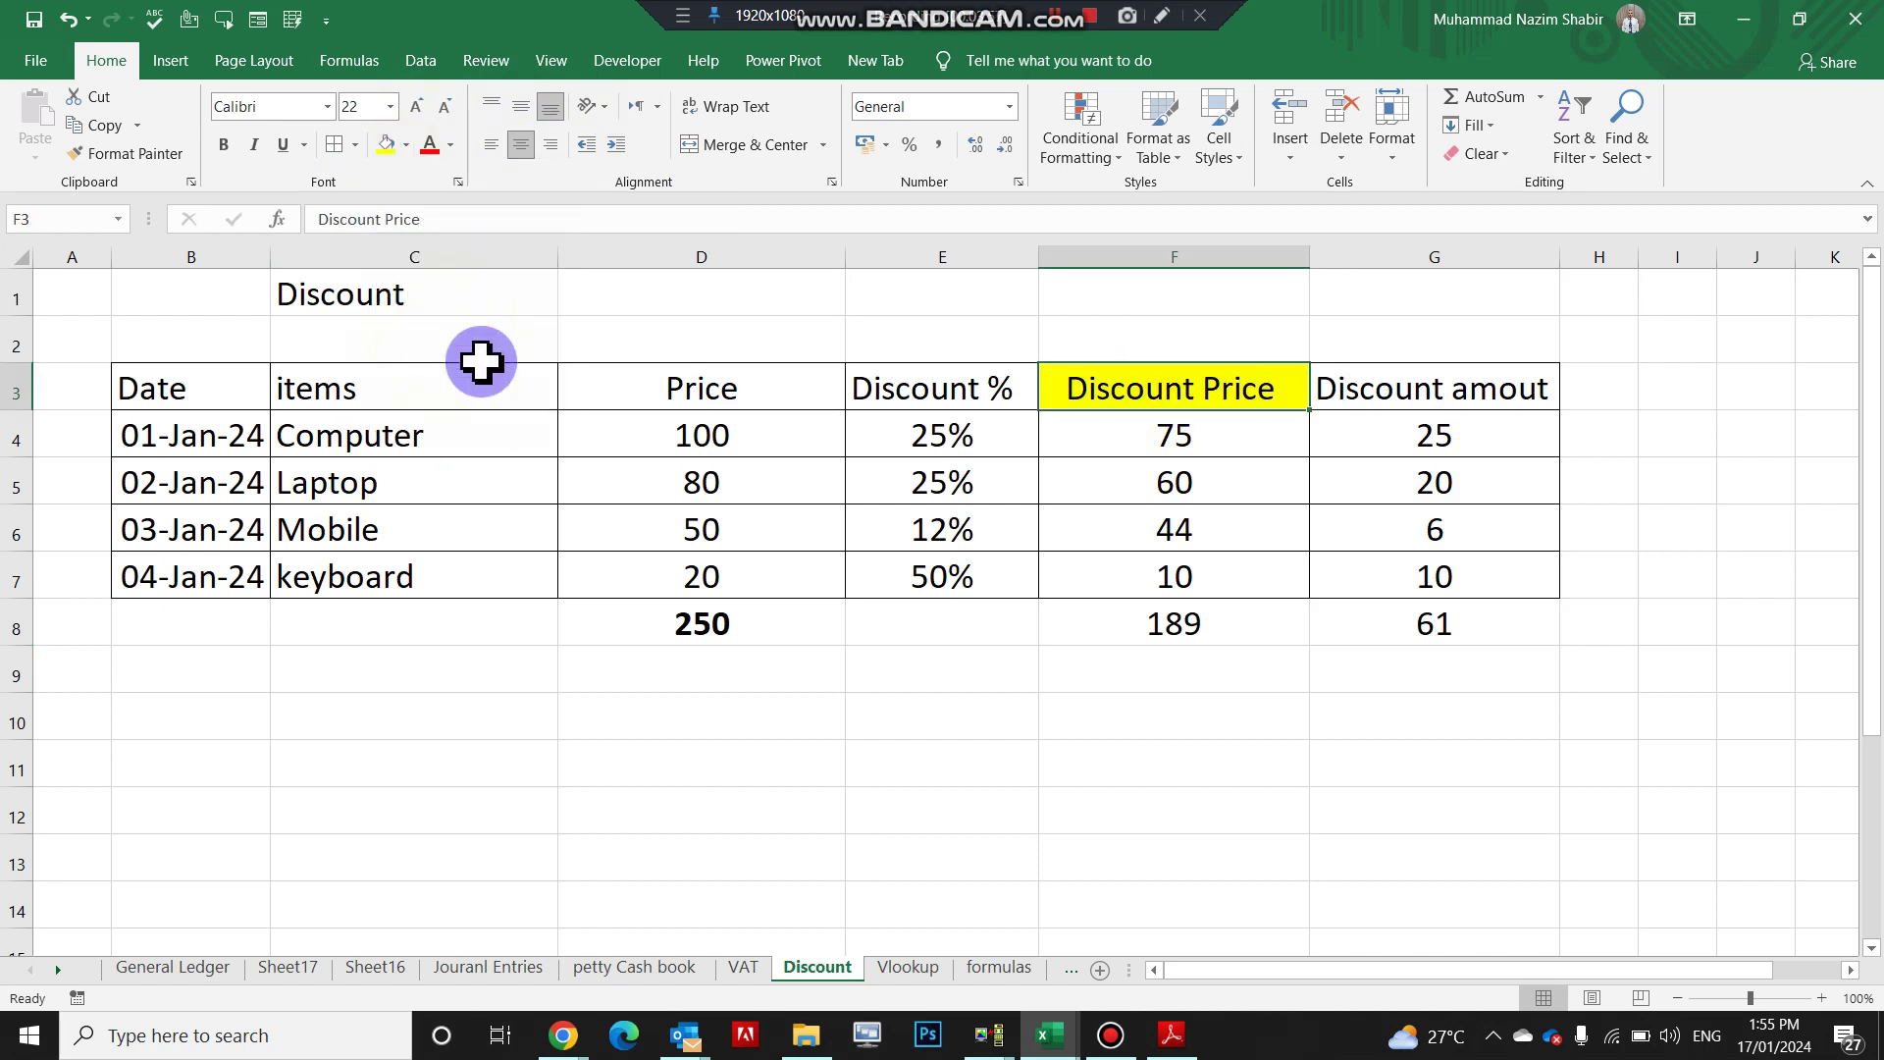
pyautogui.click(1143, 675)
pyautogui.click(679, 638)
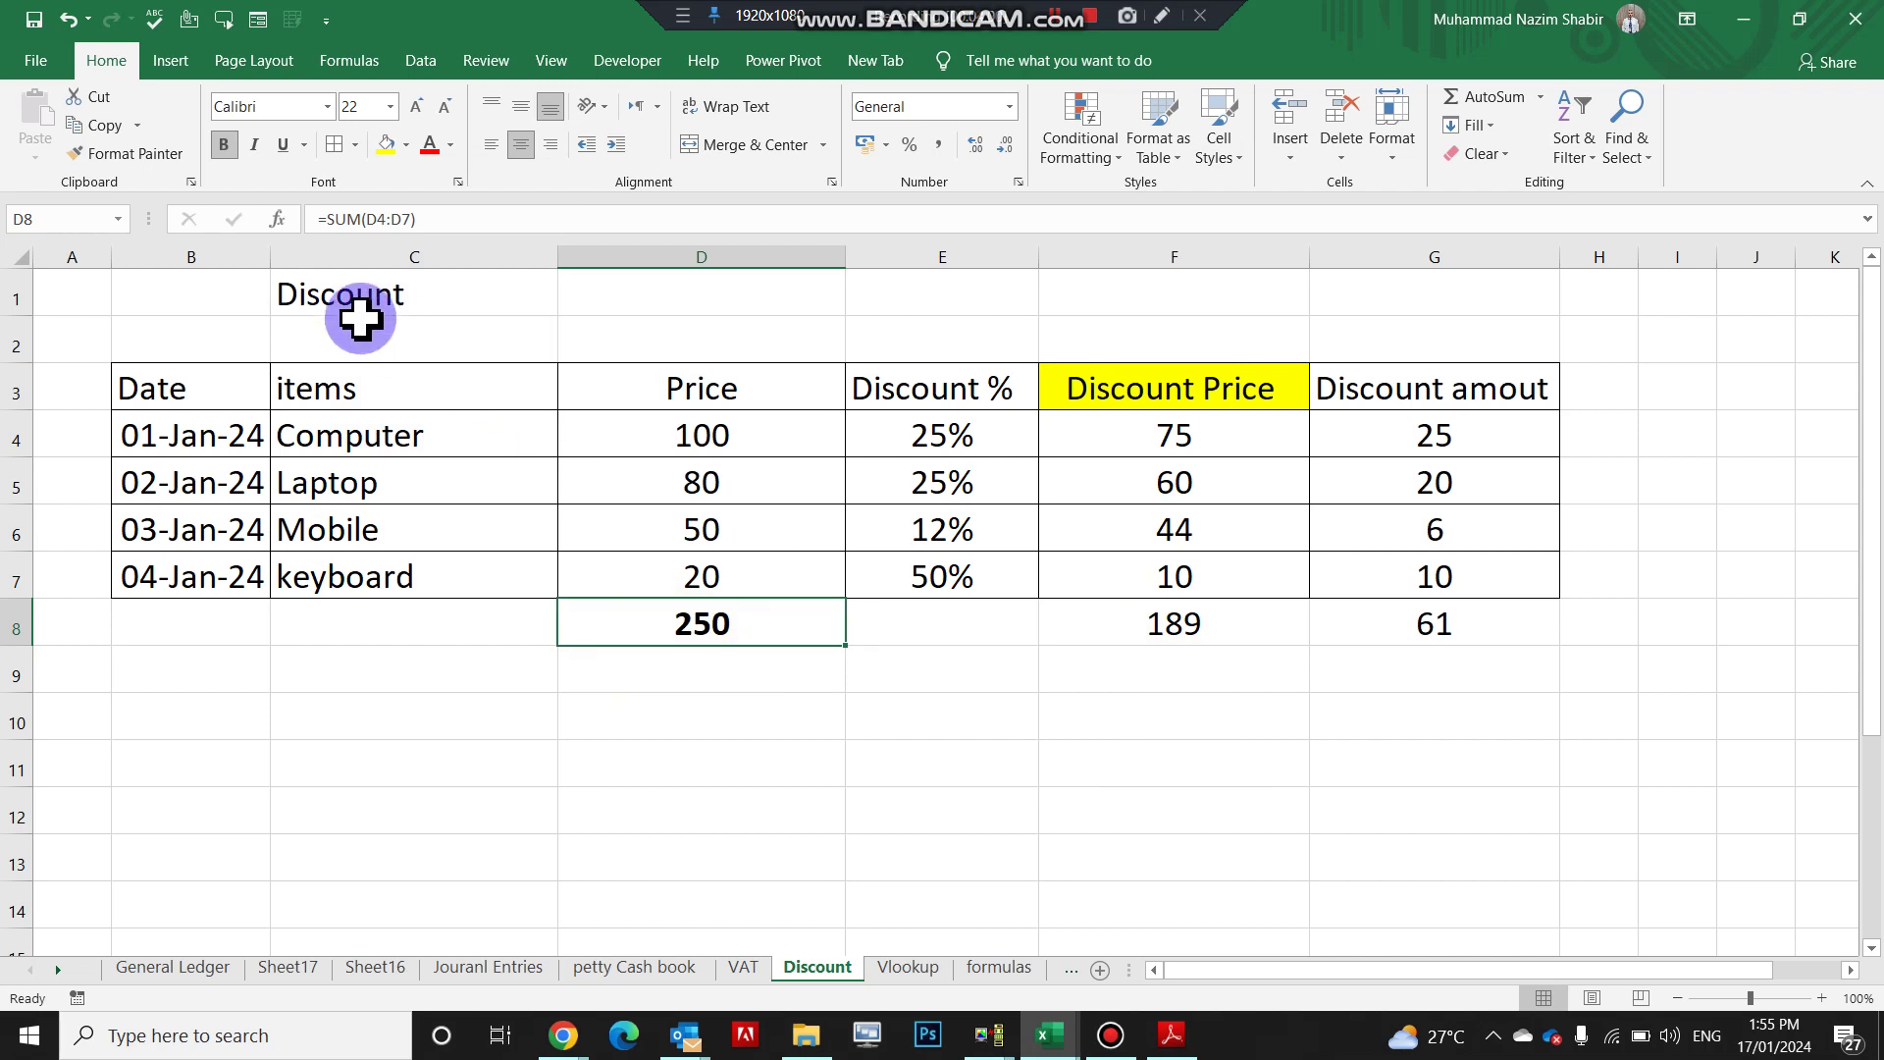
# Merge and centre the Discount title across C1:E1 and set its font size to 48.
pyautogui.moveTo(336, 293); pyautogui.dragTo(981, 291)
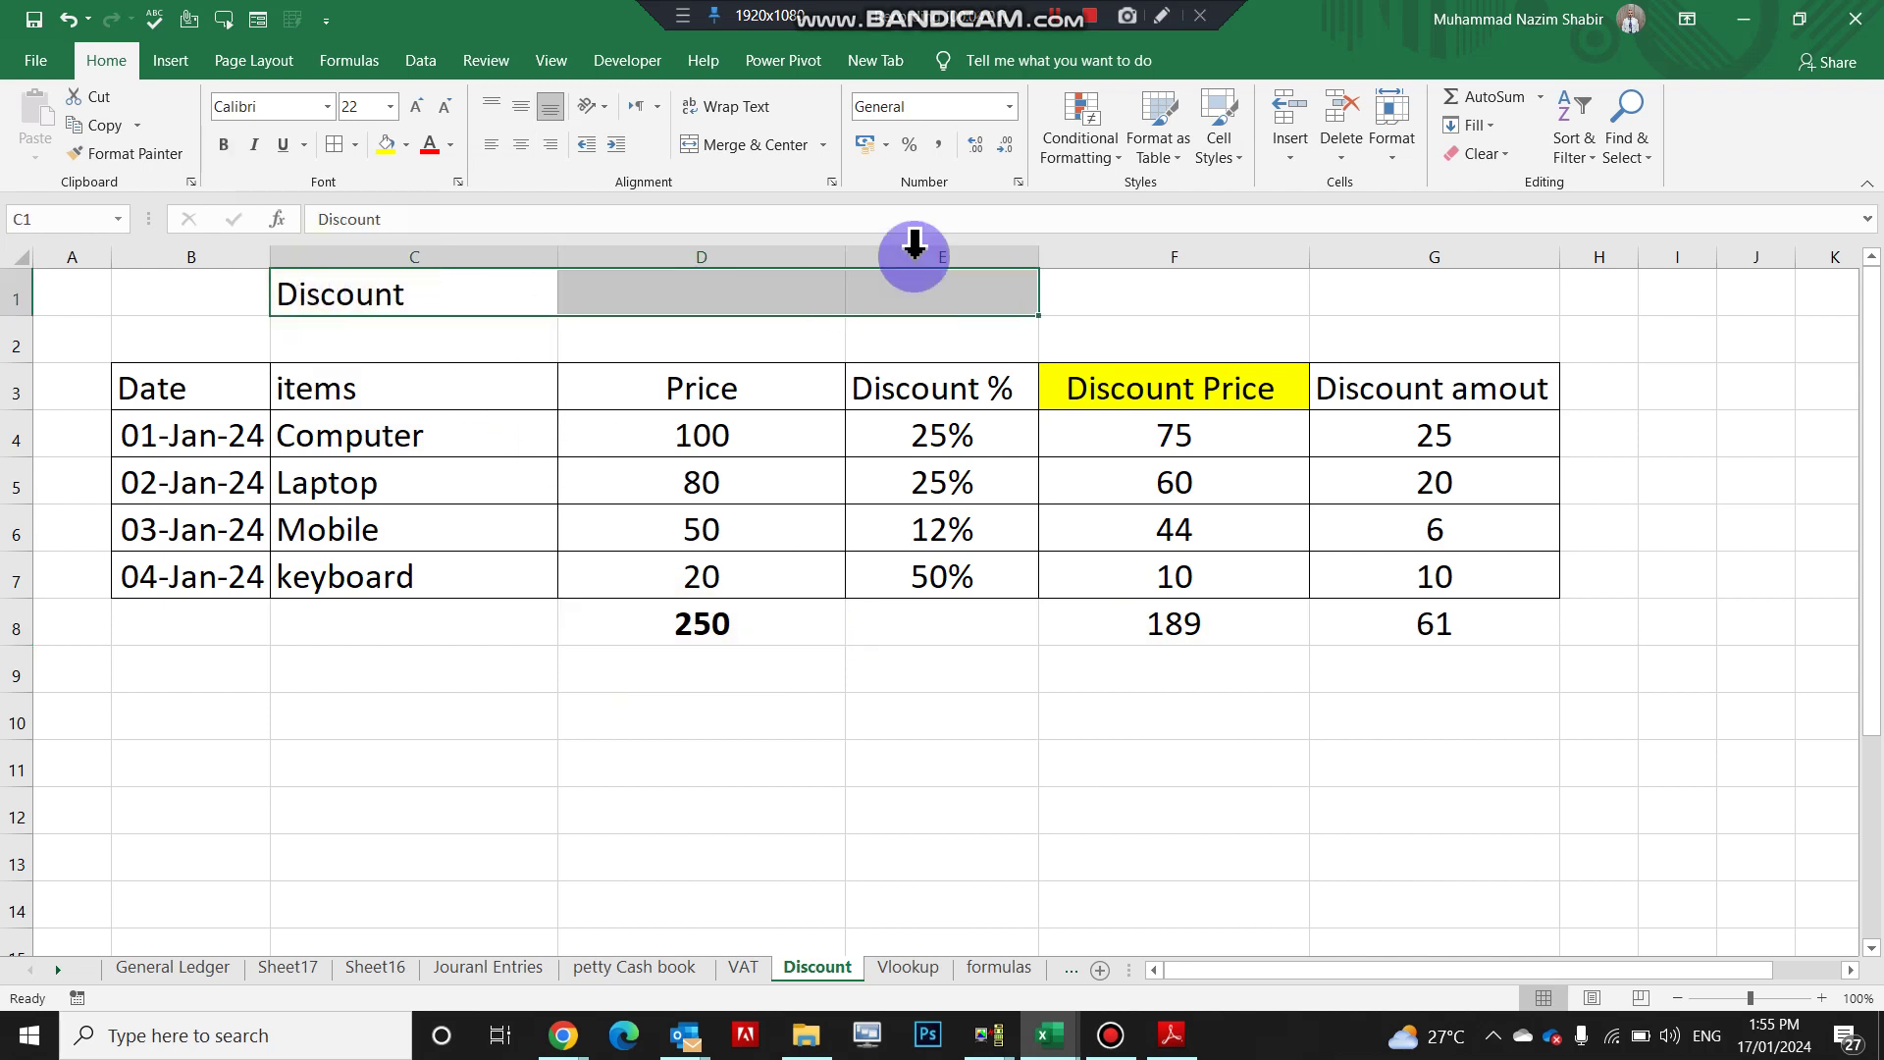
pyautogui.click(731, 145)
pyautogui.click(416, 106)
pyautogui.click(416, 106)
pyautogui.click(417, 106)
pyautogui.click(416, 106)
pyautogui.click(416, 106)
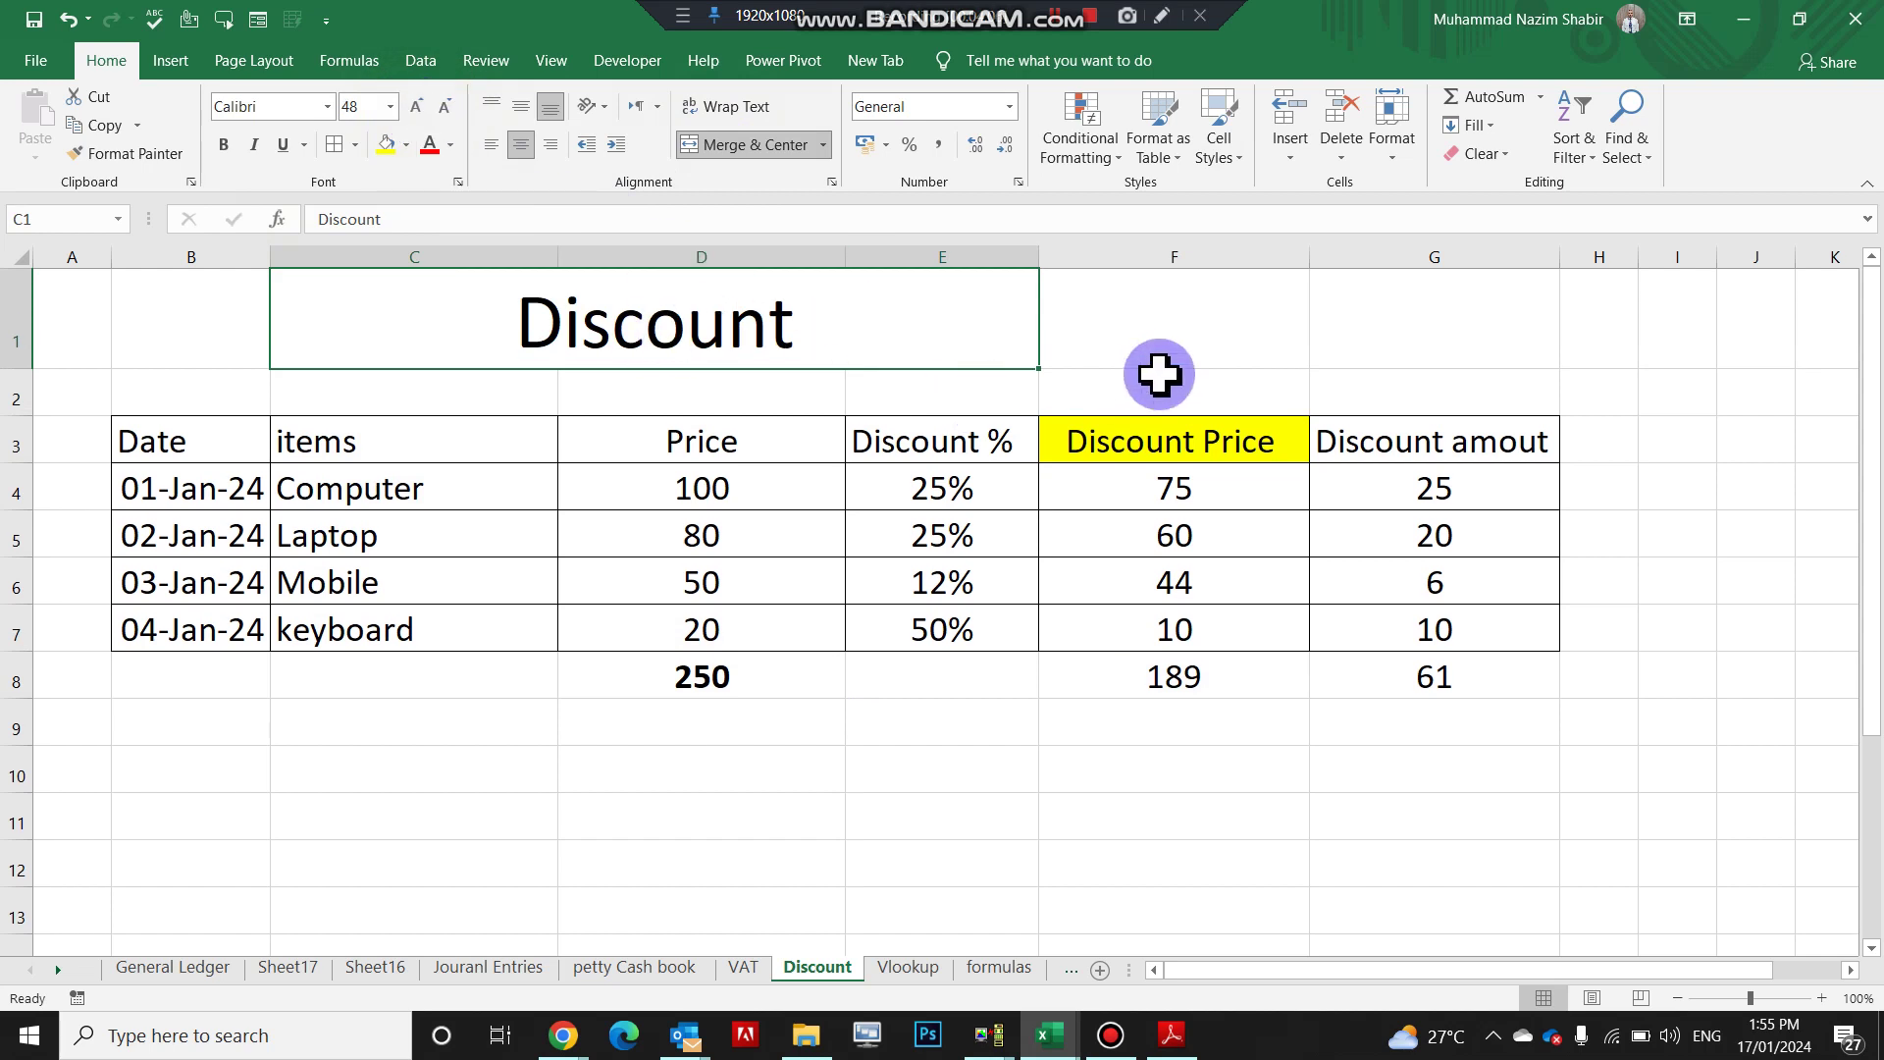
pyautogui.click(1182, 353)
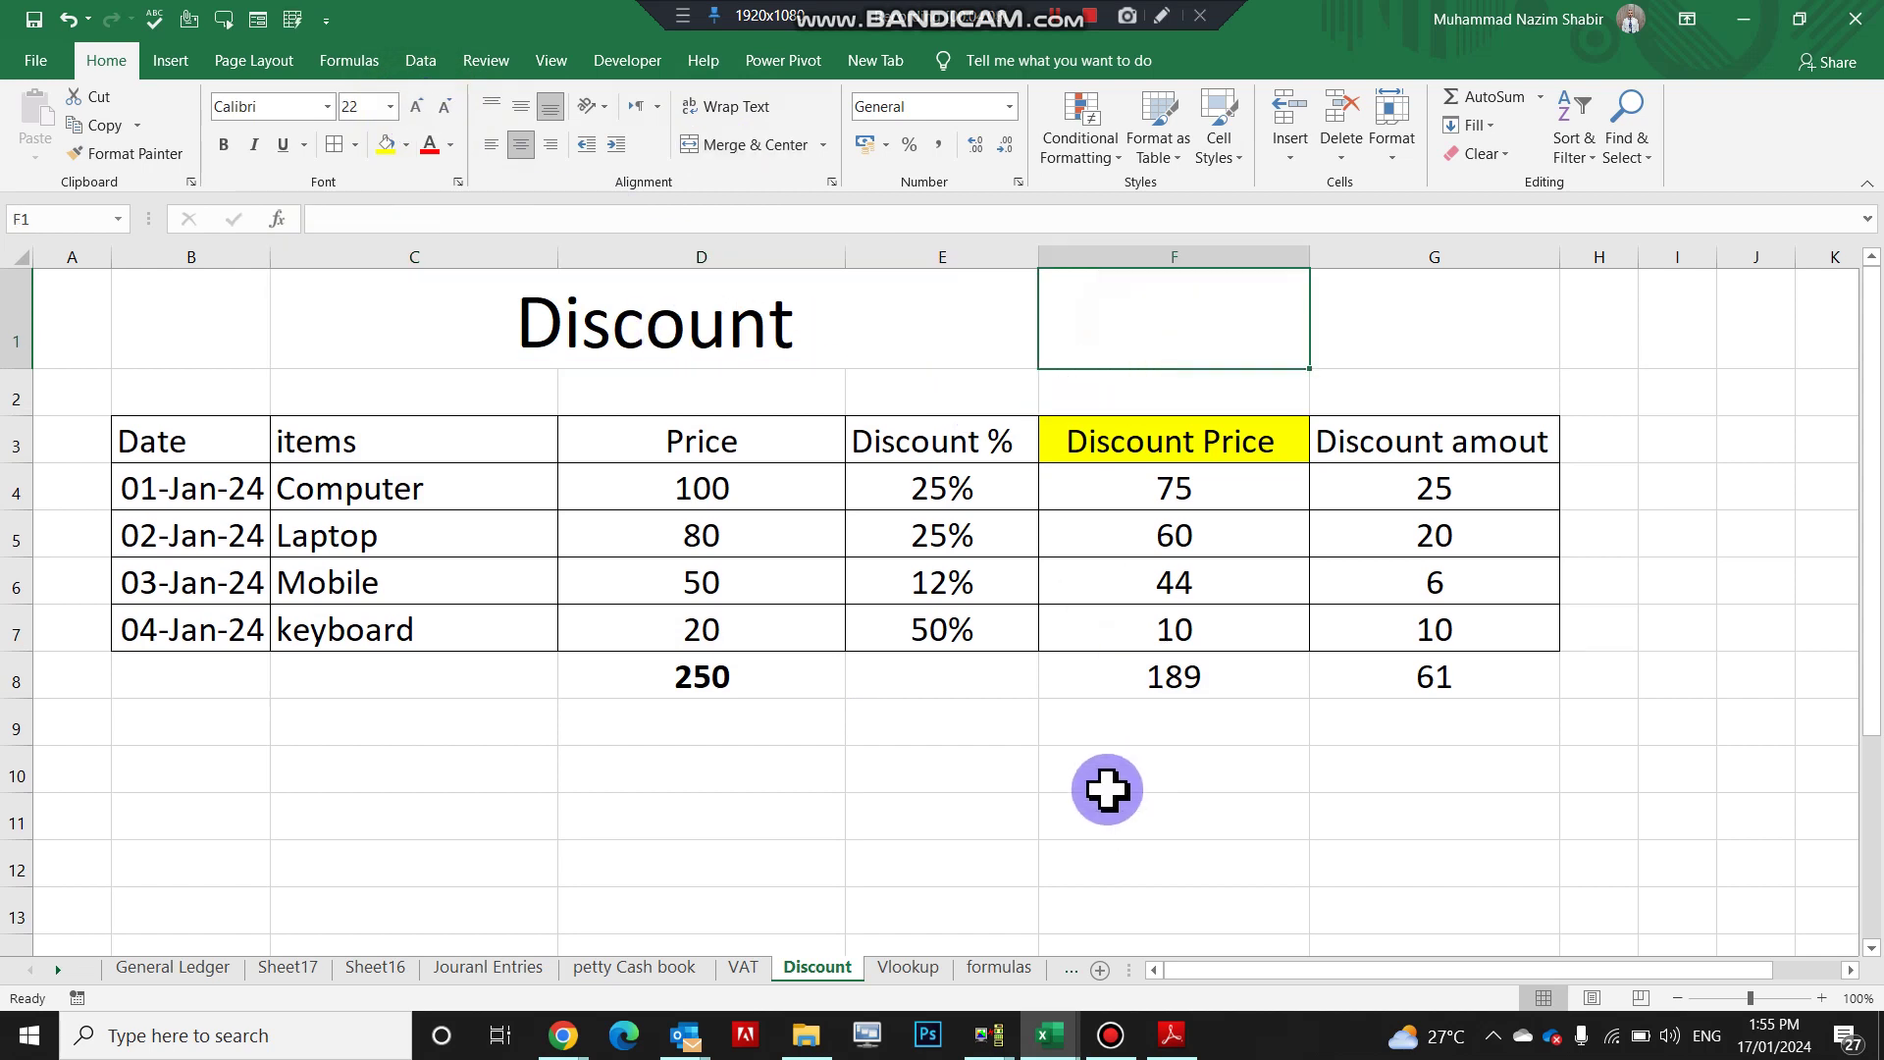